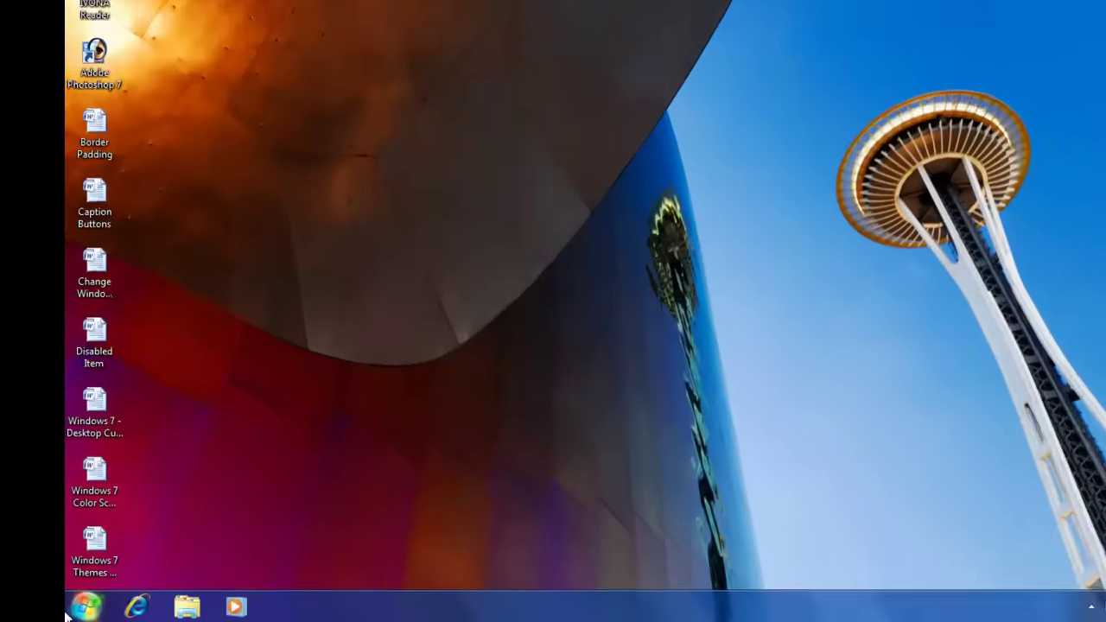
Step: Launch WordPad from Start > All Programs > Accessories, then close it
left_click(73, 609)
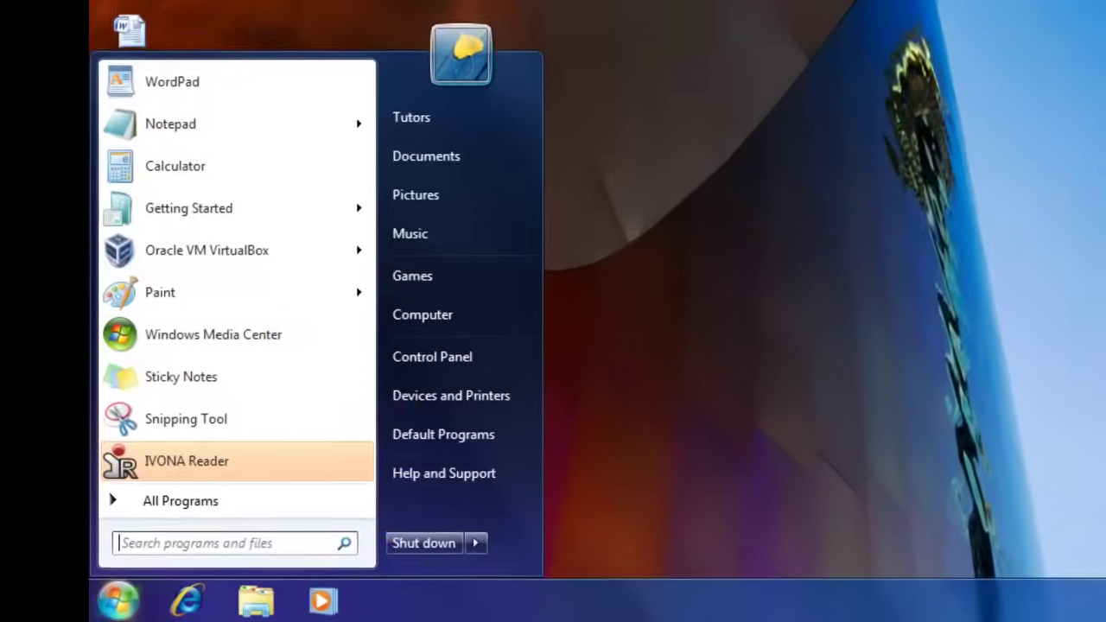
left_click(214, 492)
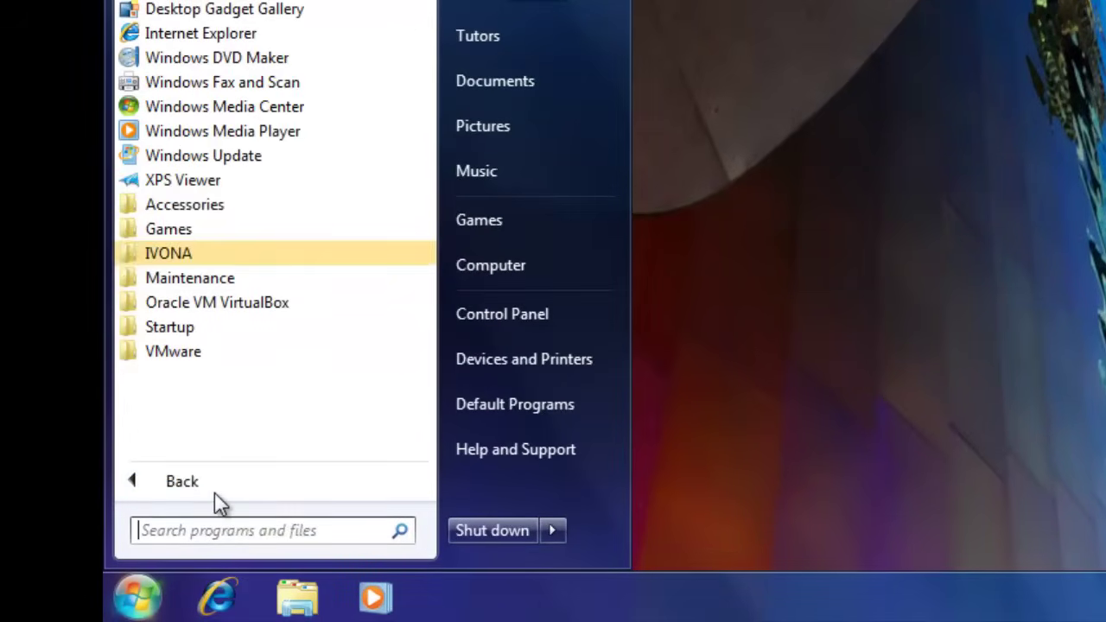
left_click(204, 223)
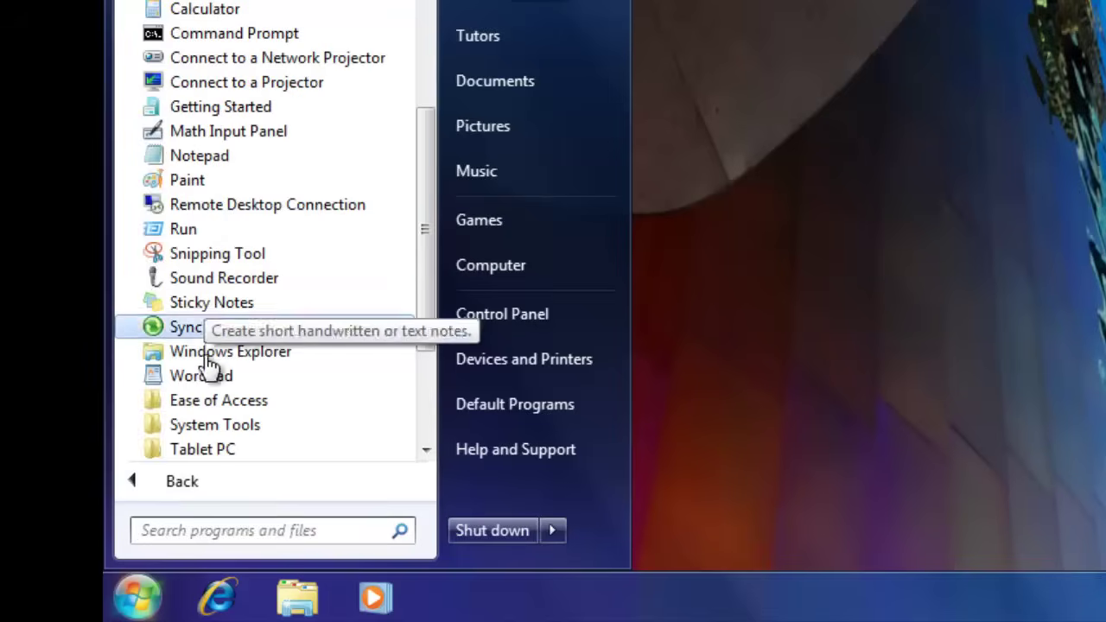
left_click(207, 375)
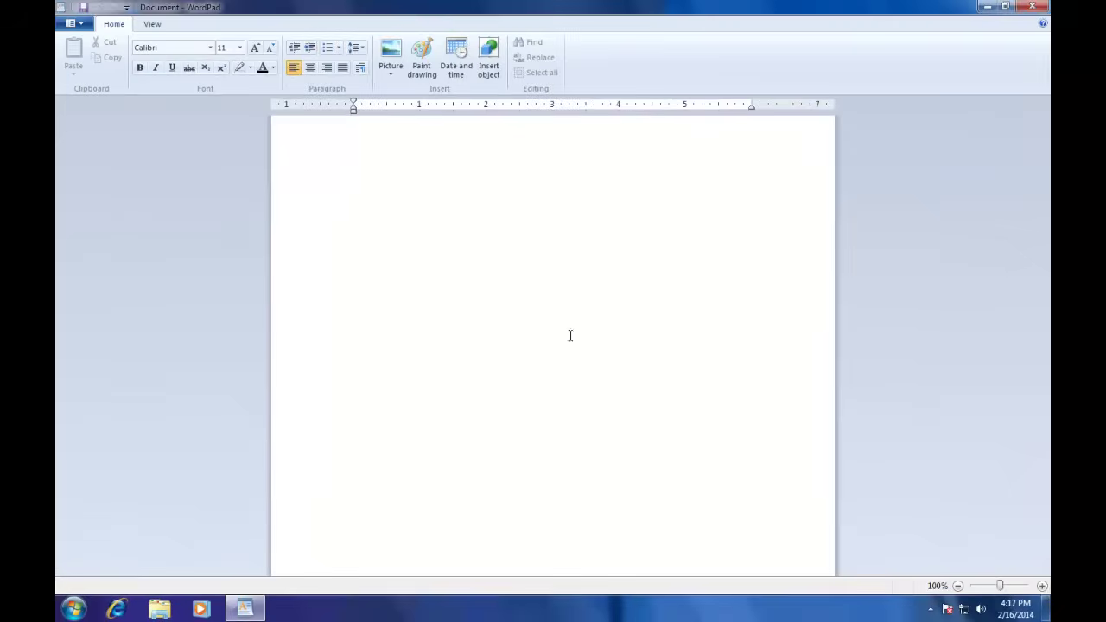
left_click(1022, 9)
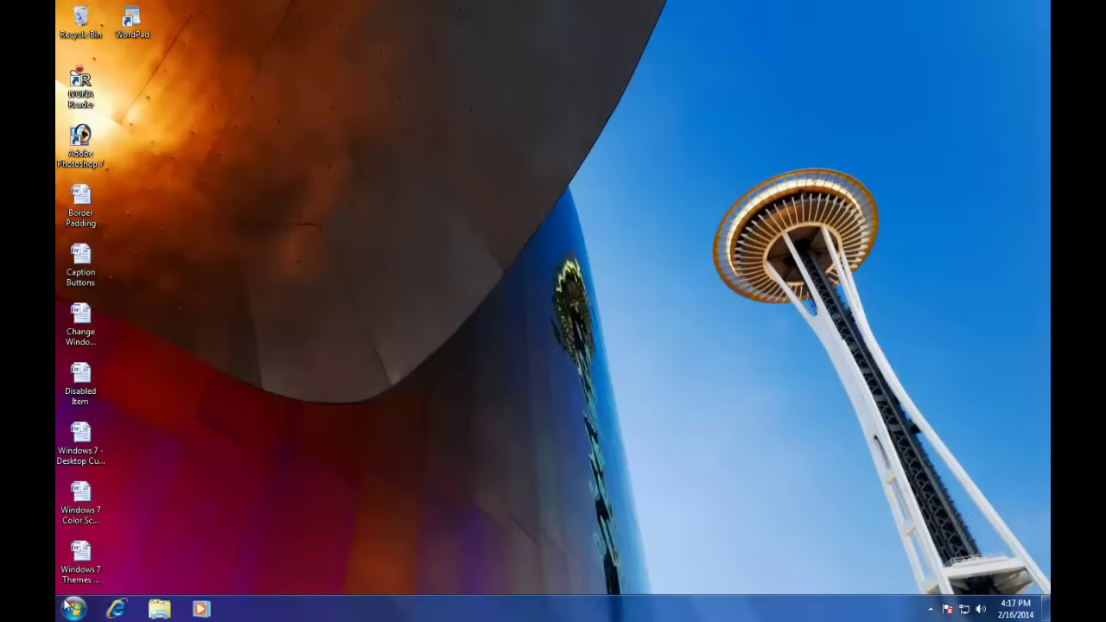
Step: Reopen WordPad by searching 'wordpad' in the Start menu
left_click(74, 607)
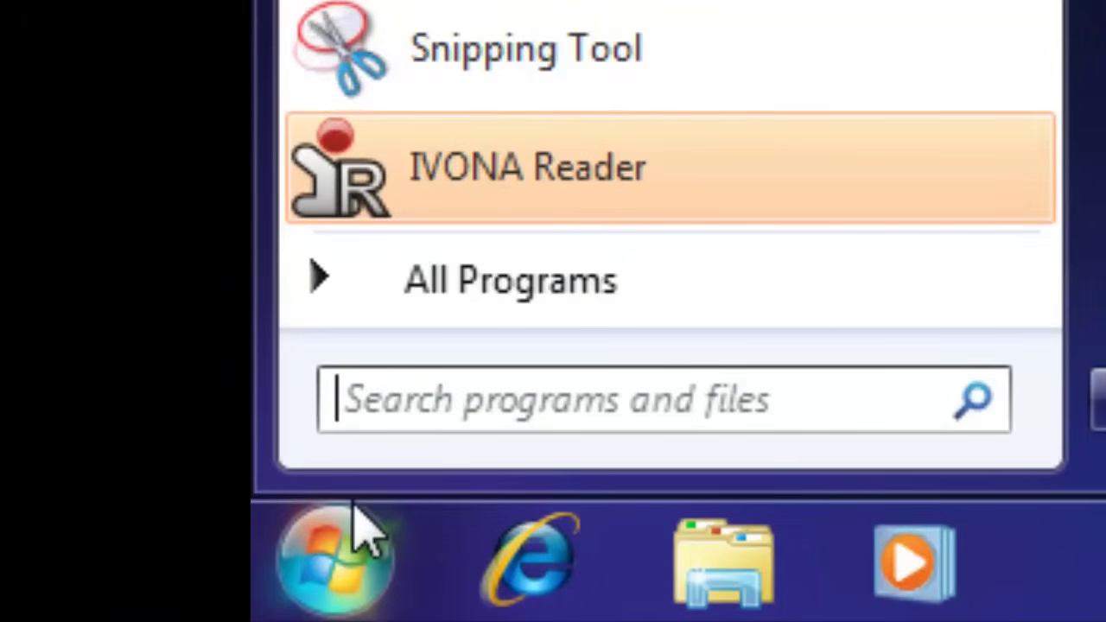
type("wordpad")
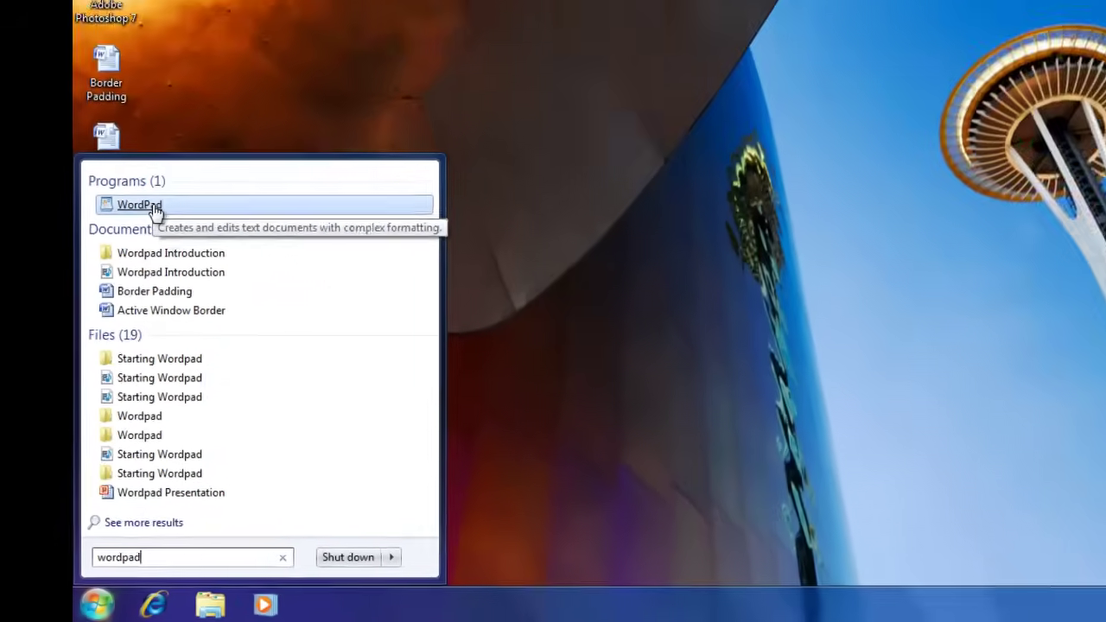
left_click(153, 210)
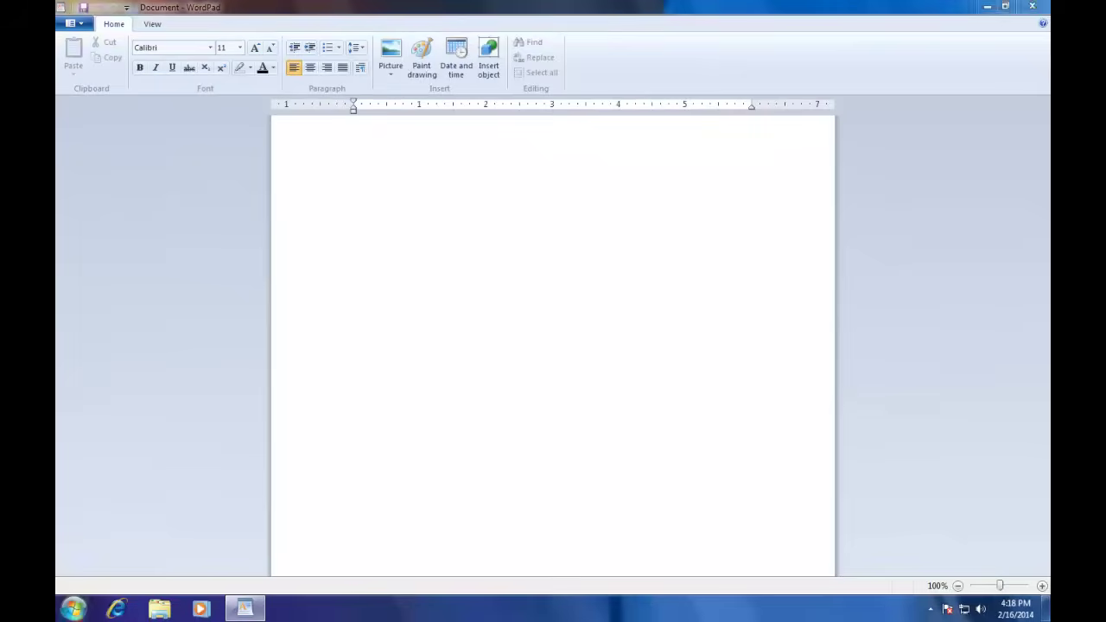
Step: Launch Notepad from the Start menu and look through its window options menu
key("super")
left_click(113, 319)
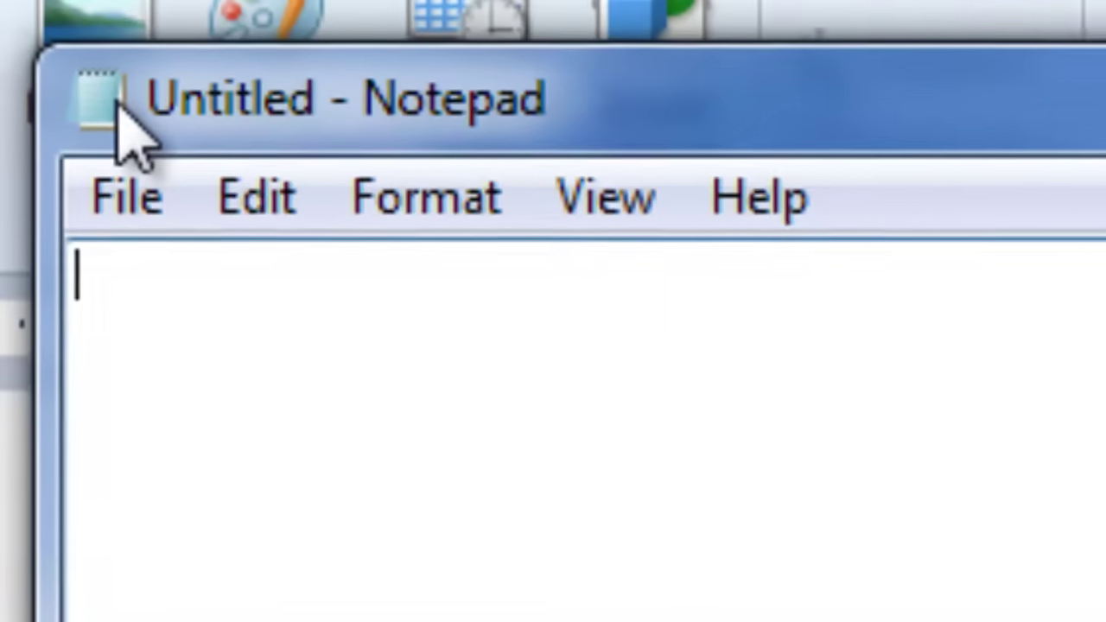
left_click(131, 122)
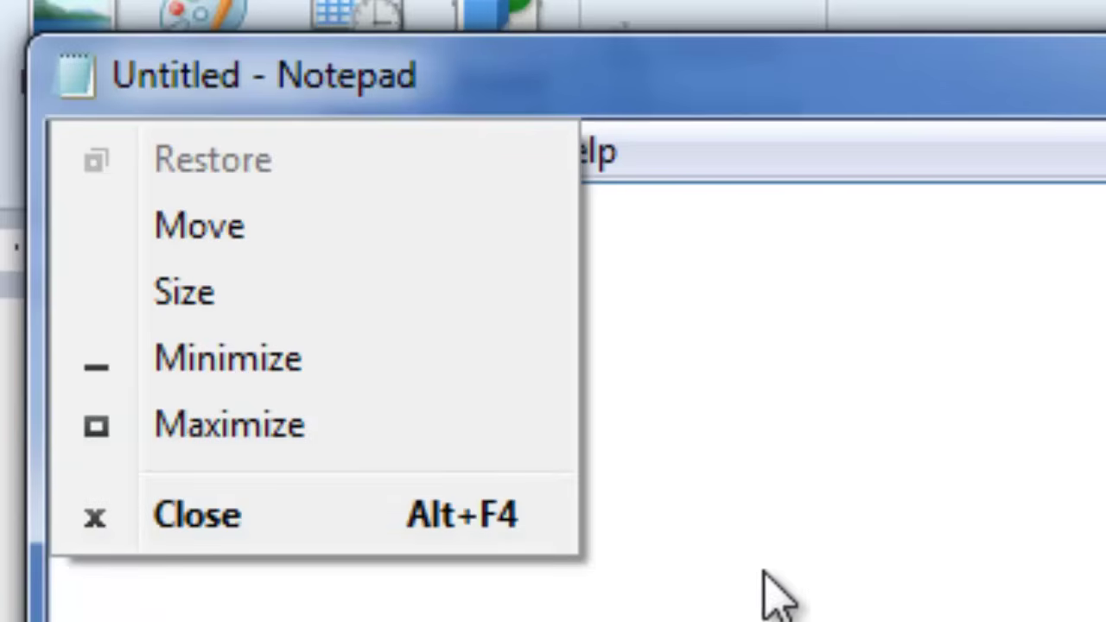
left_click(835, 530)
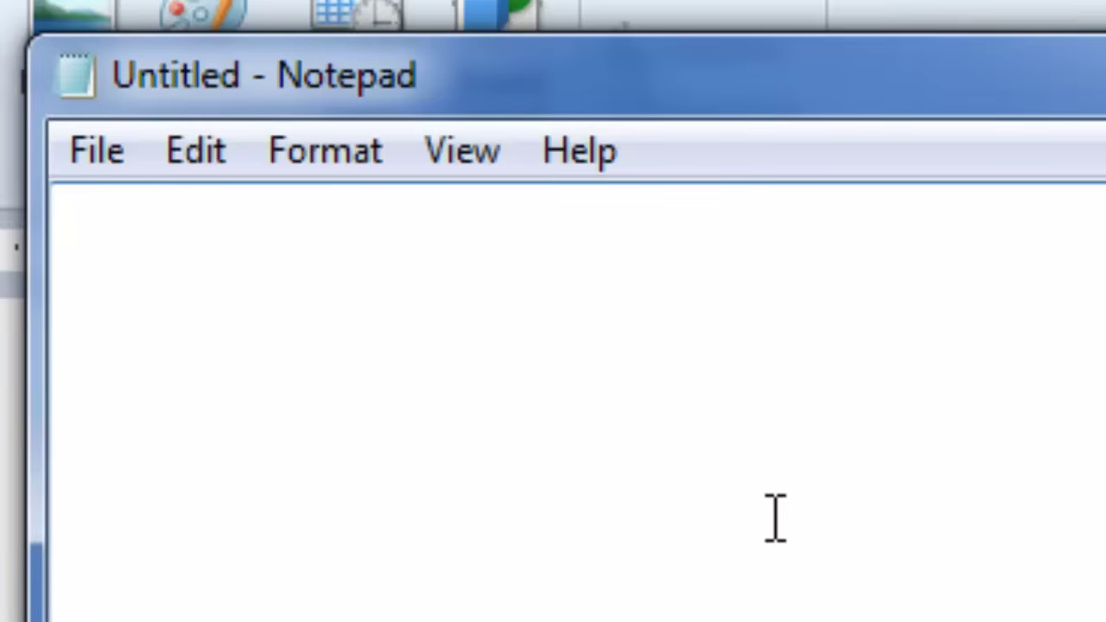
left_click(73, 92)
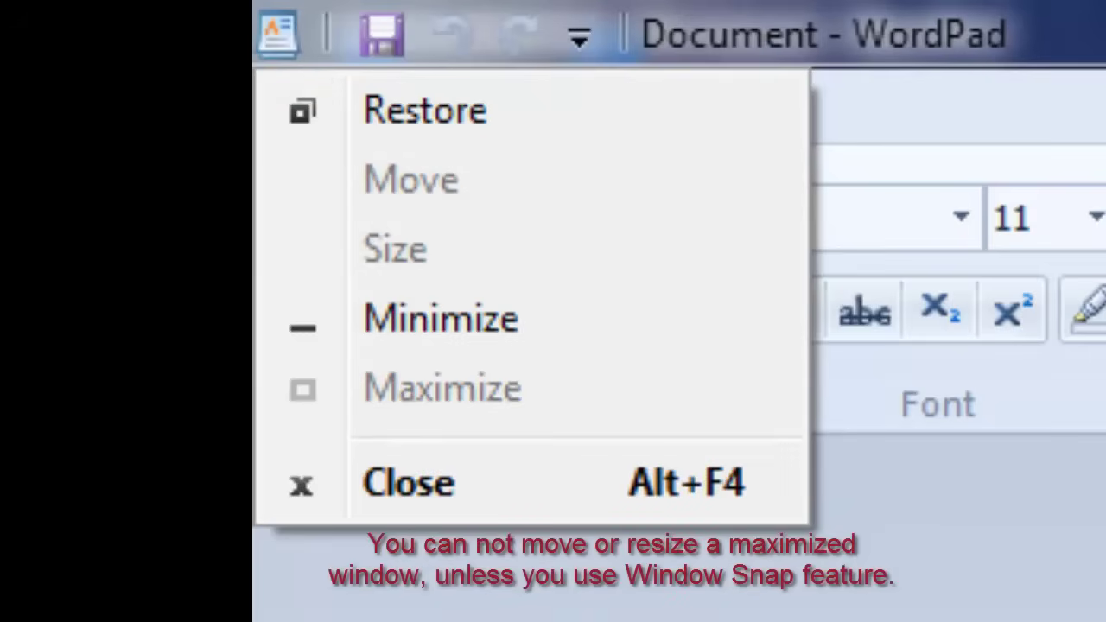
key("Escape")
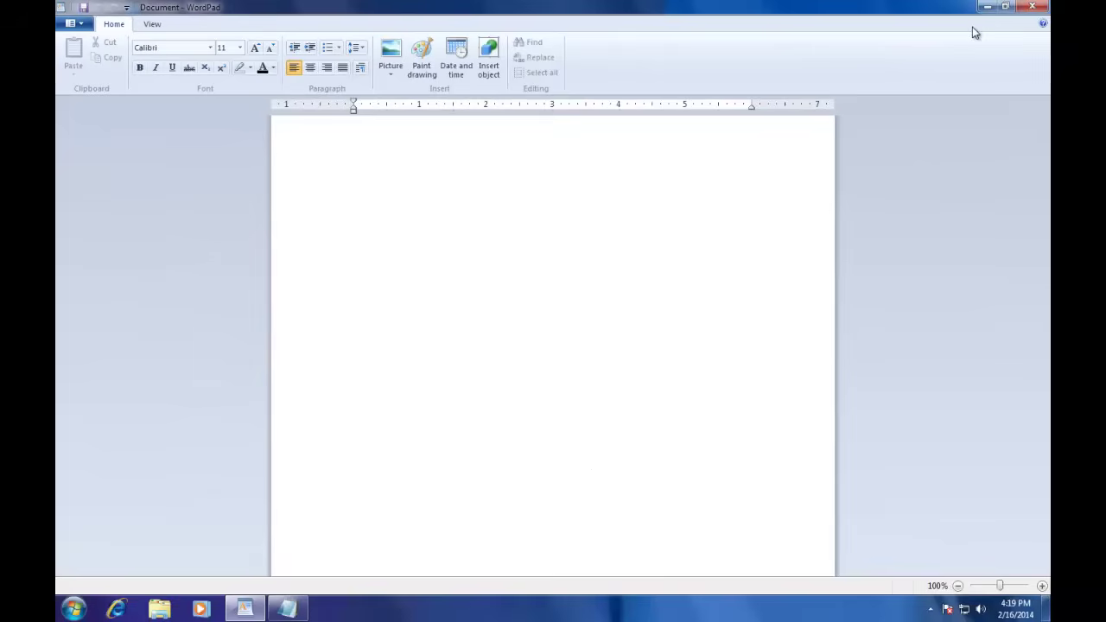
Step: Restore, move, widen and maximize WordPad, then snap it to the screen's right half
left_click(1005, 6)
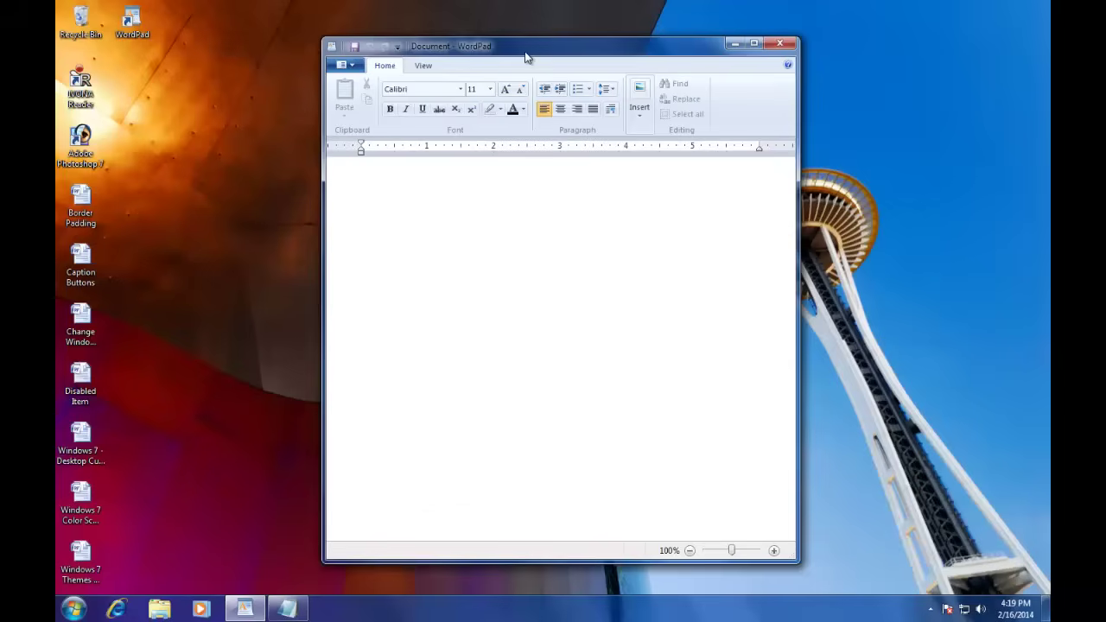
left_click_drag(523, 49, 377, 63)
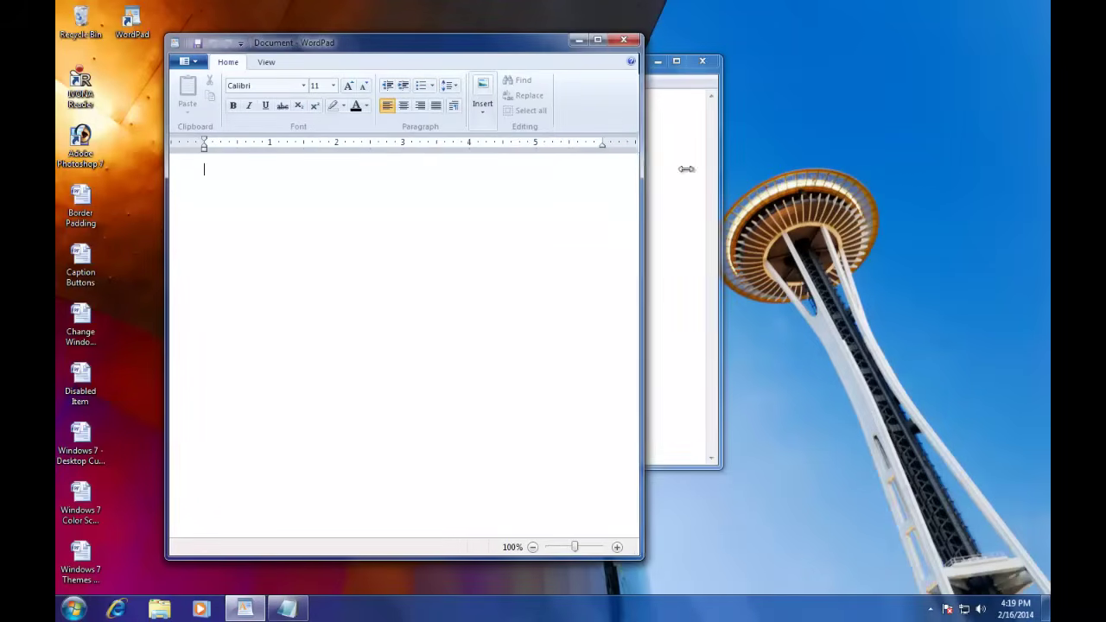
left_click_drag(637, 165, 764, 170)
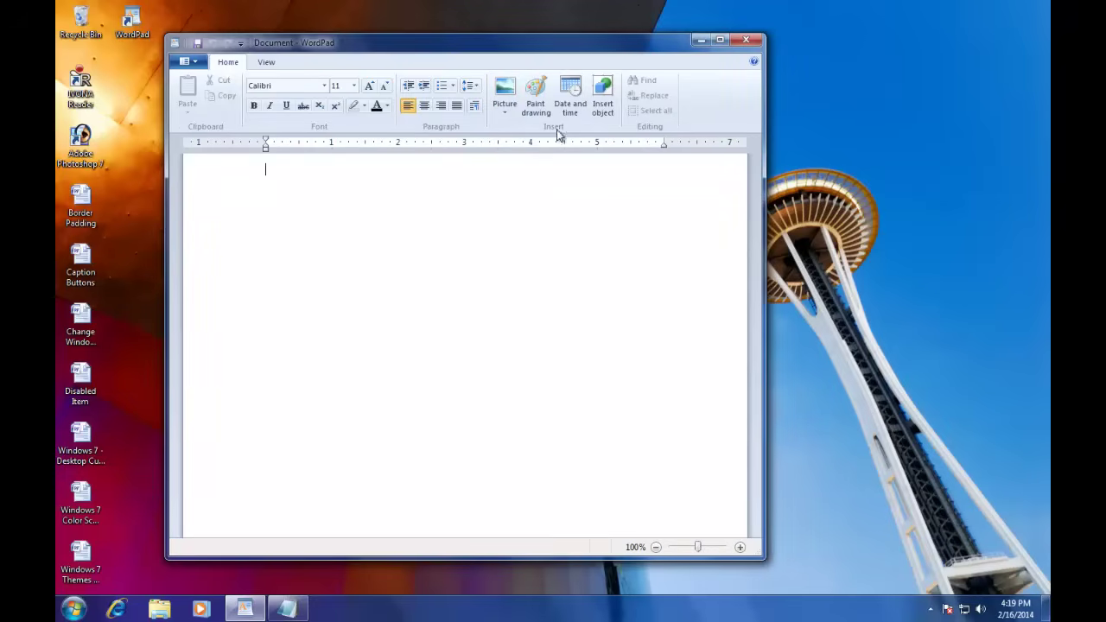
left_click(716, 41)
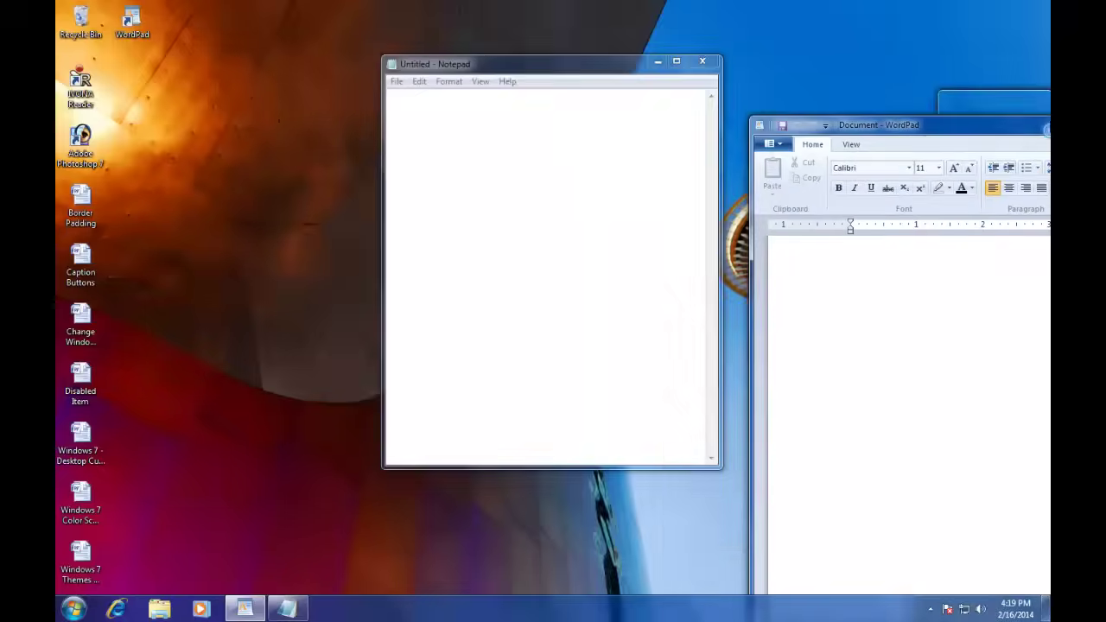
left_click_drag(1049, 122, 1049, 120)
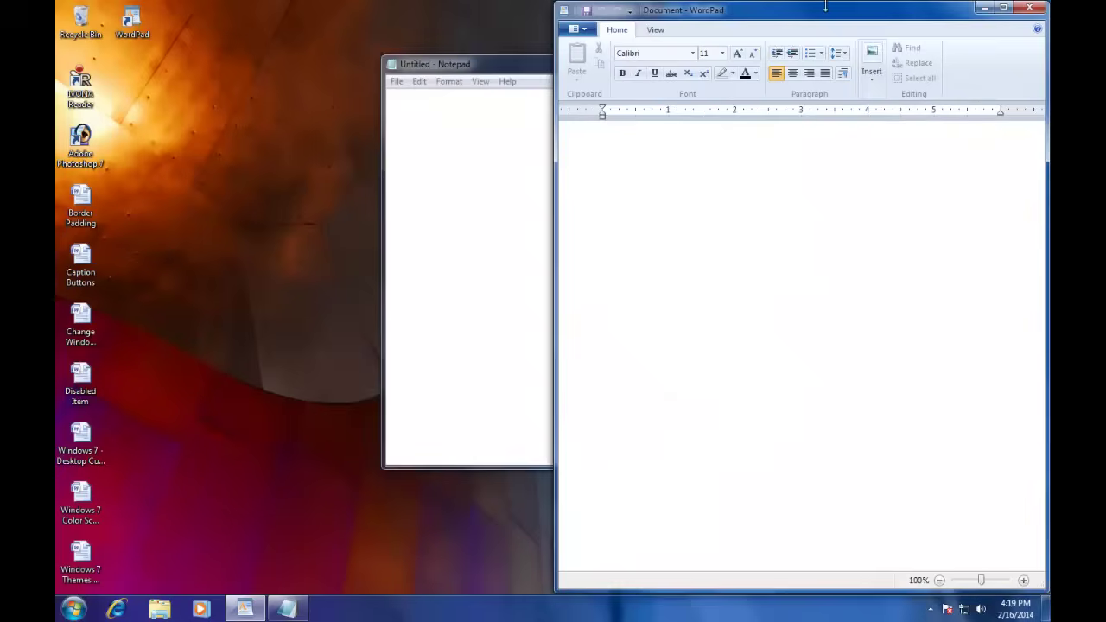
left_click_drag(823, 2, 588, 2)
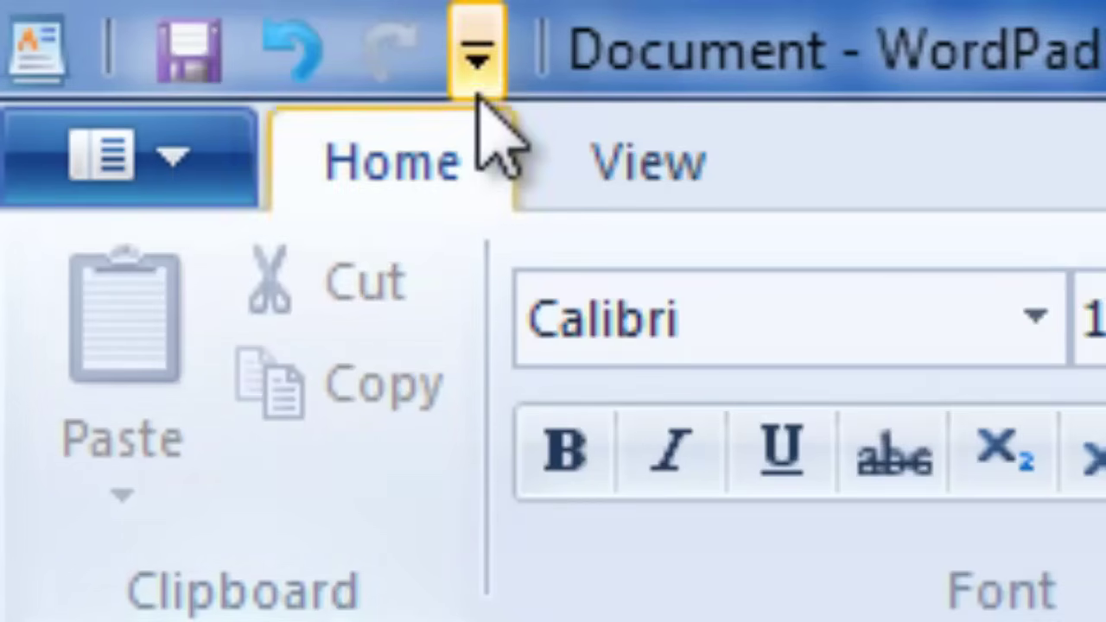
left_click(477, 59)
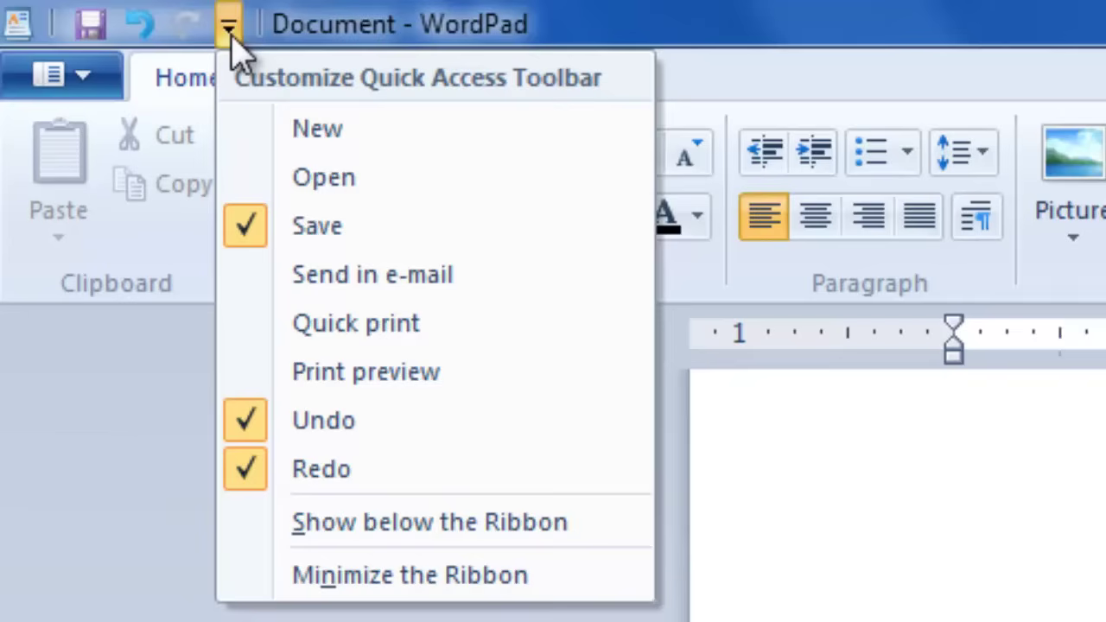
left_click(78, 387)
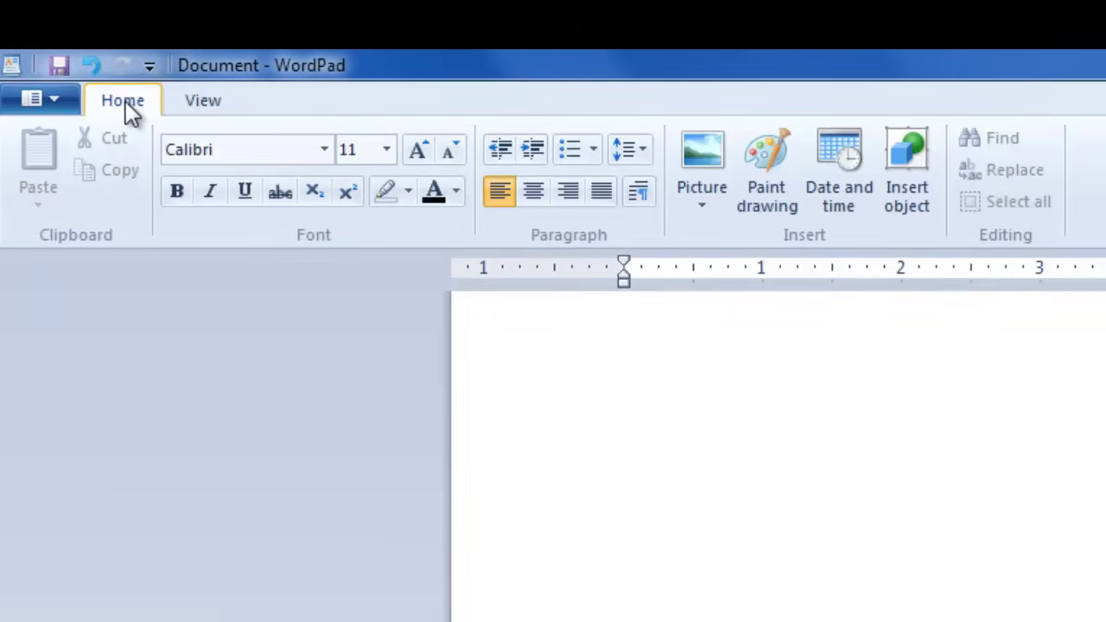
left_click(214, 105)
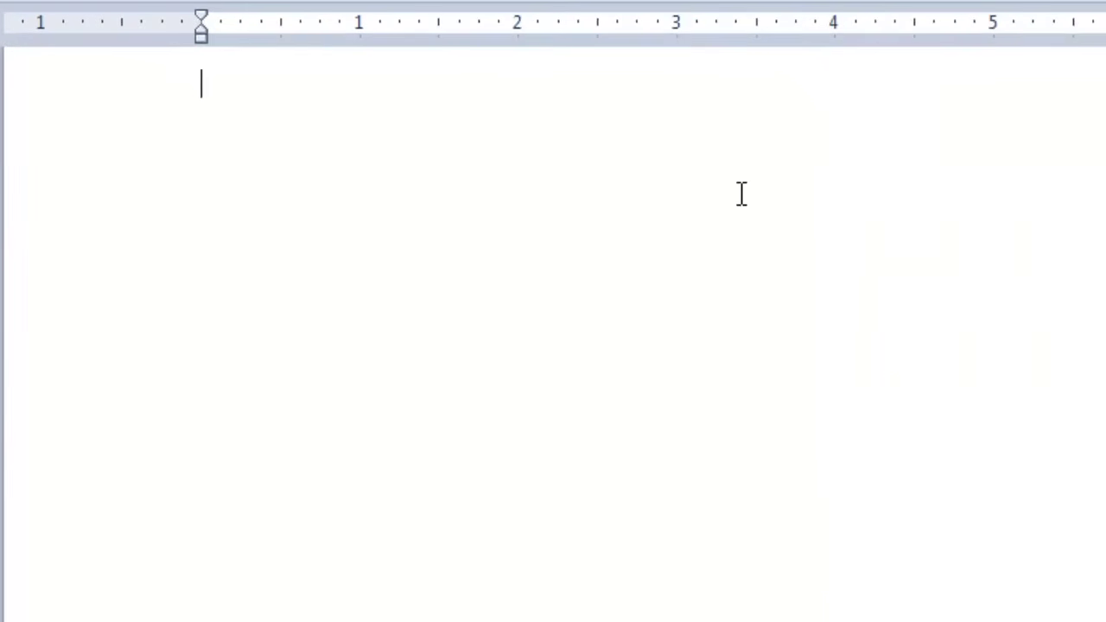
Step: Type Lucerne Publishing, the 'Cordially Invities You and Your Family to Our' line, then Annual, Company, Picnic
type("Lu")
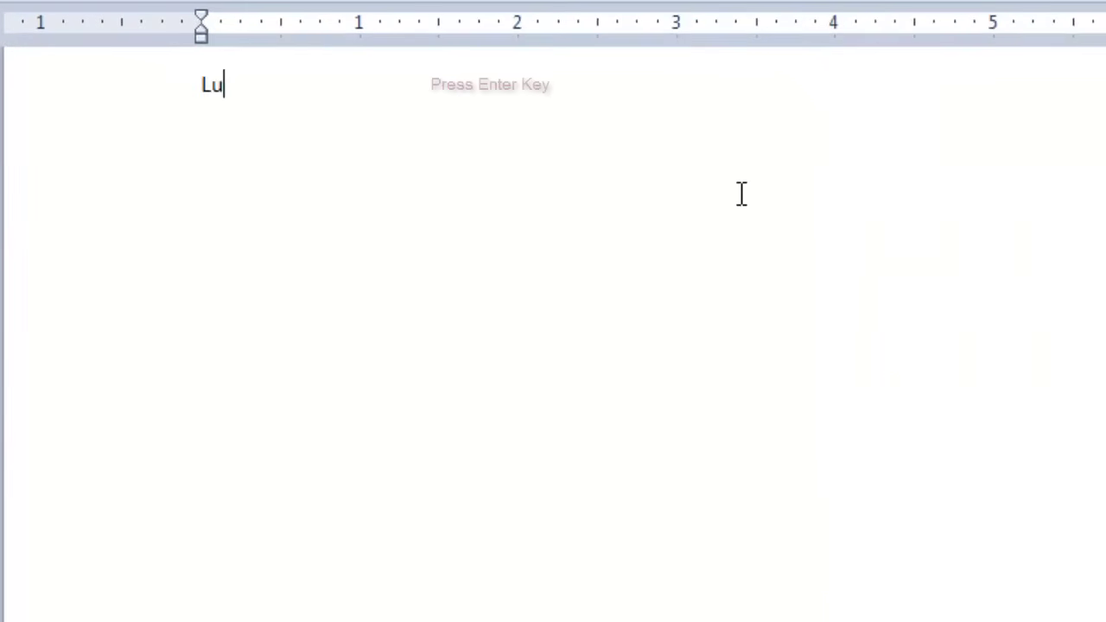
type("cerne Publ")
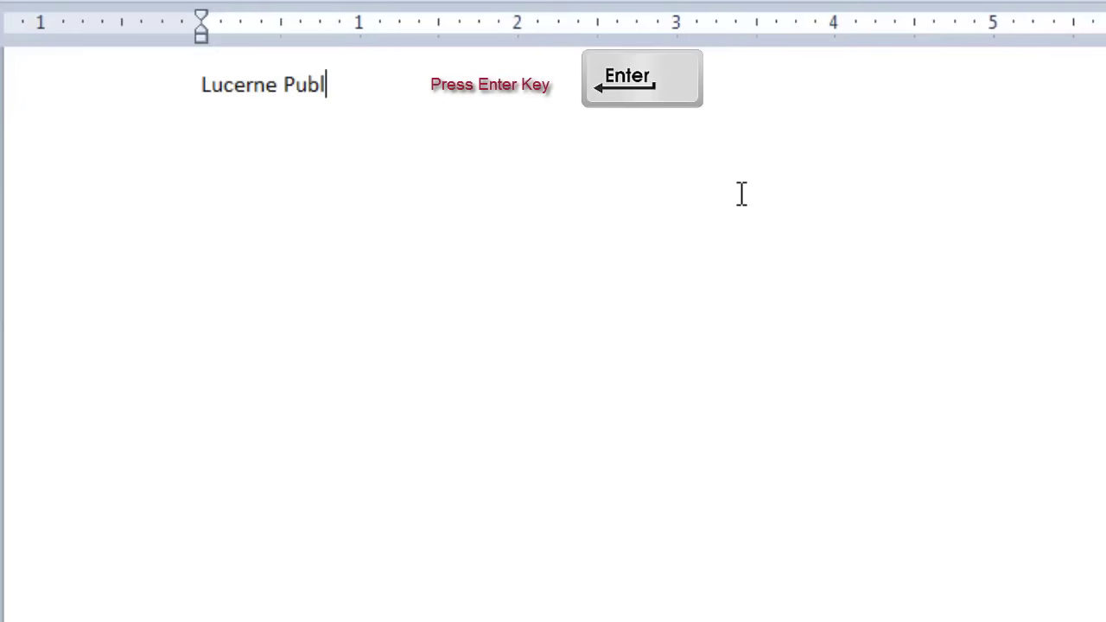
type("ishing")
key("Return")
type("Cordi")
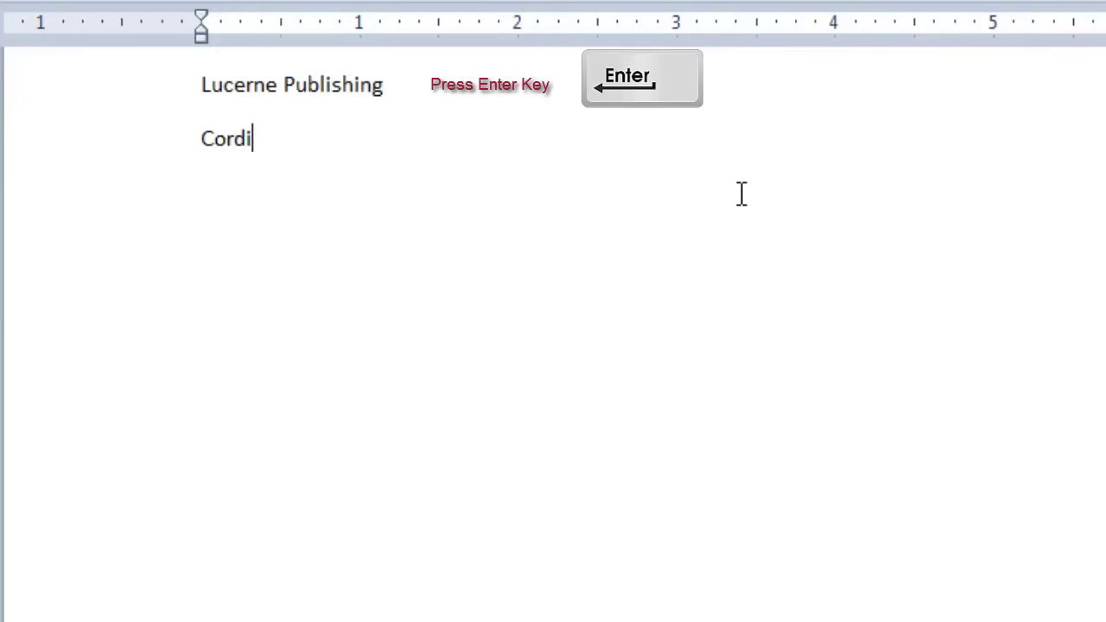
type("ally Invities")
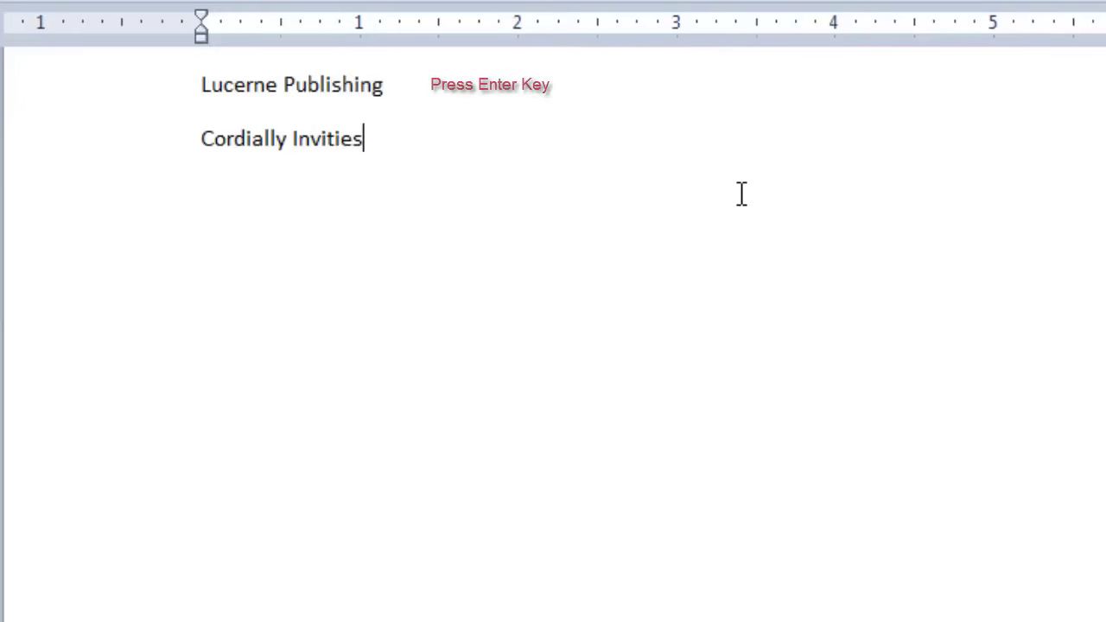
type(" You and You")
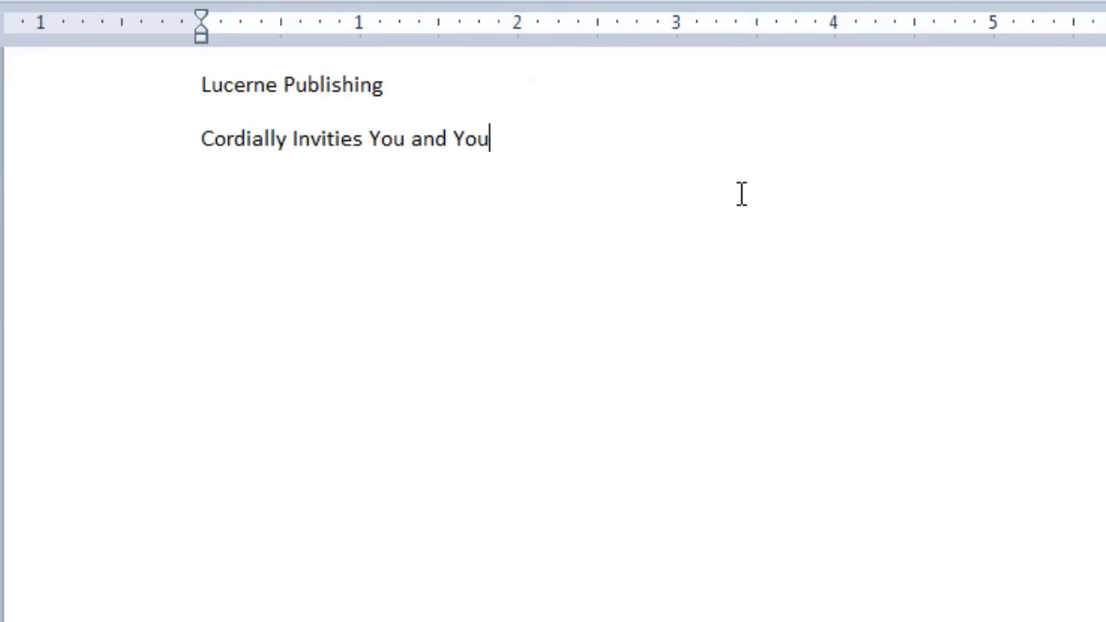
type("r Family t")
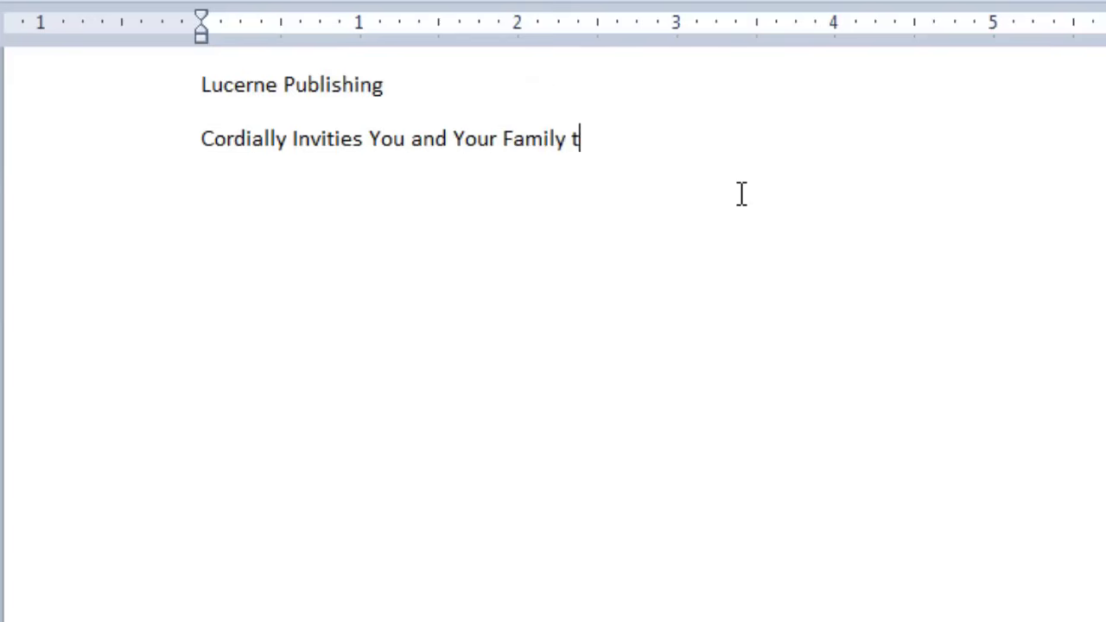
type("o Our")
key("Return")
key("Return")
type("An")
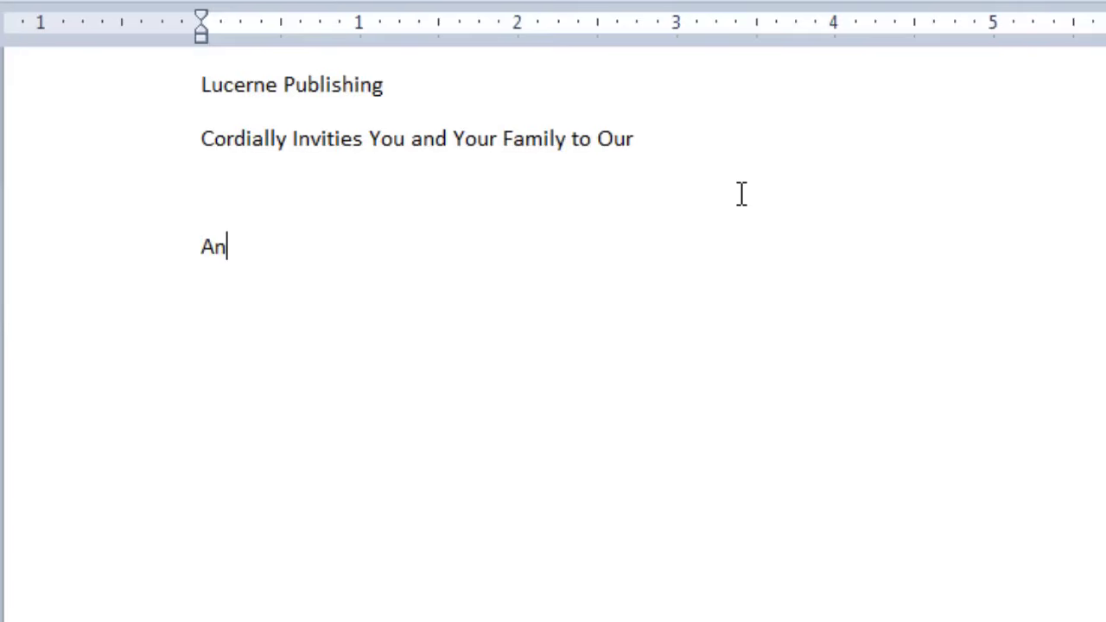
type("nu")
key("BackSpace")
type("nual")
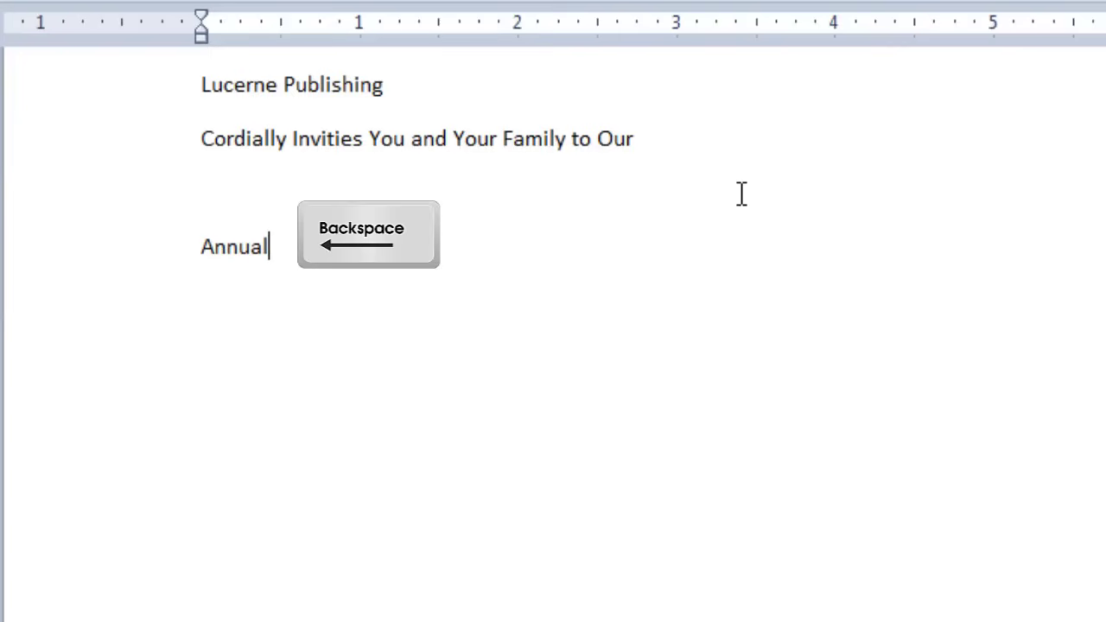
key("Return")
type("Company")
key("Return")
type("Piu")
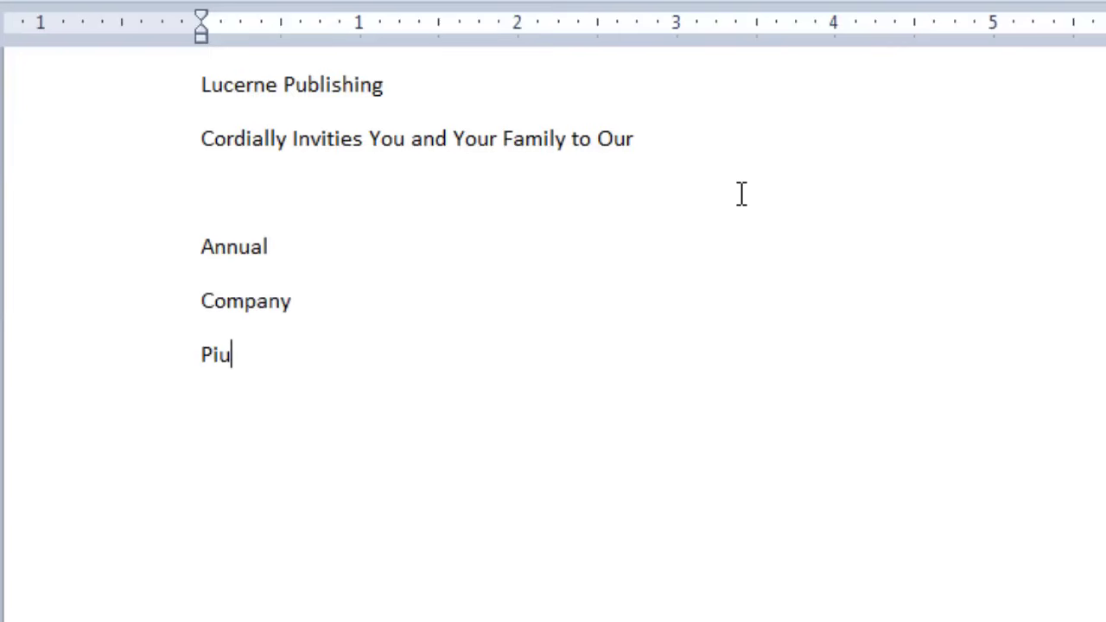
type("c")
key("BackSpace")
key("BackSpace")
type("cnic")
key("Return")
key("Return")
Step: Add the date August 13, 2005 and the time 11:00 a.m. to 4:00 p.m
type("August 13, 200")
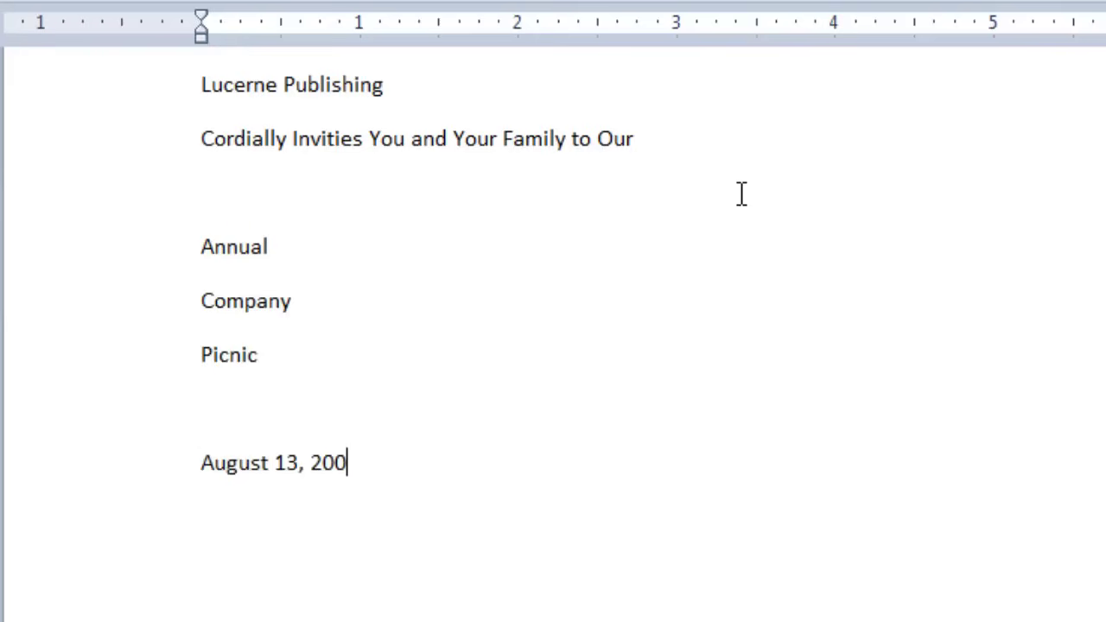
type("5")
key("Return")
type("11:00")
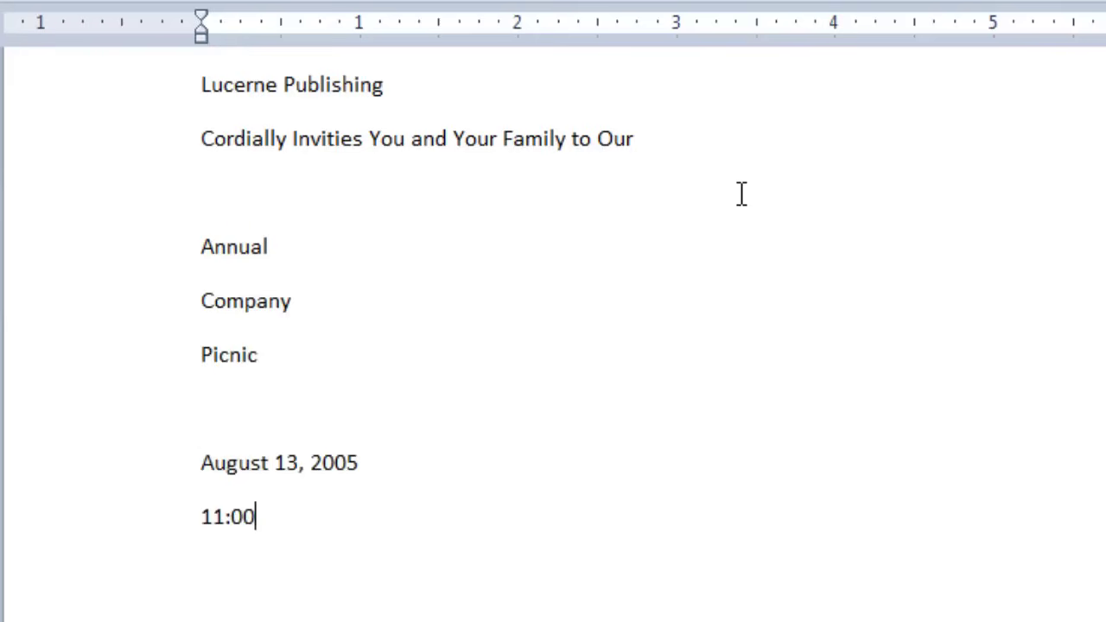
type(" a.m. to 4:0")
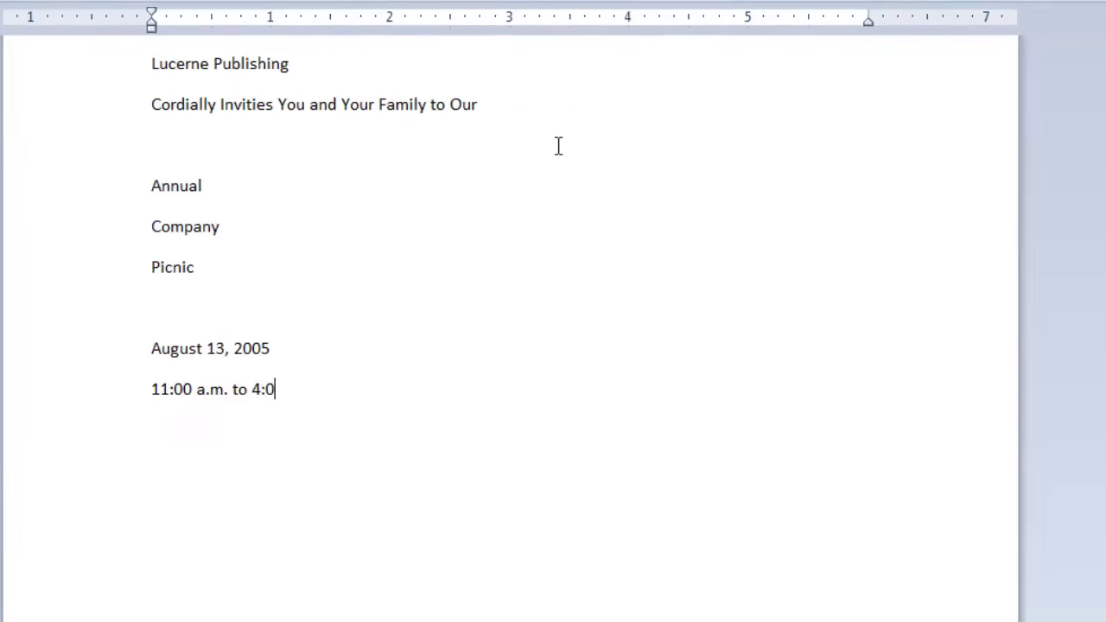
type("0 p.m.")
key("Return")
key("Return")
Step: Start the two-column RSVP block: 'Please R.S.V.P. by July 13 to' beside Oakwood Park, contact name beside street
type("Please R.S.V")
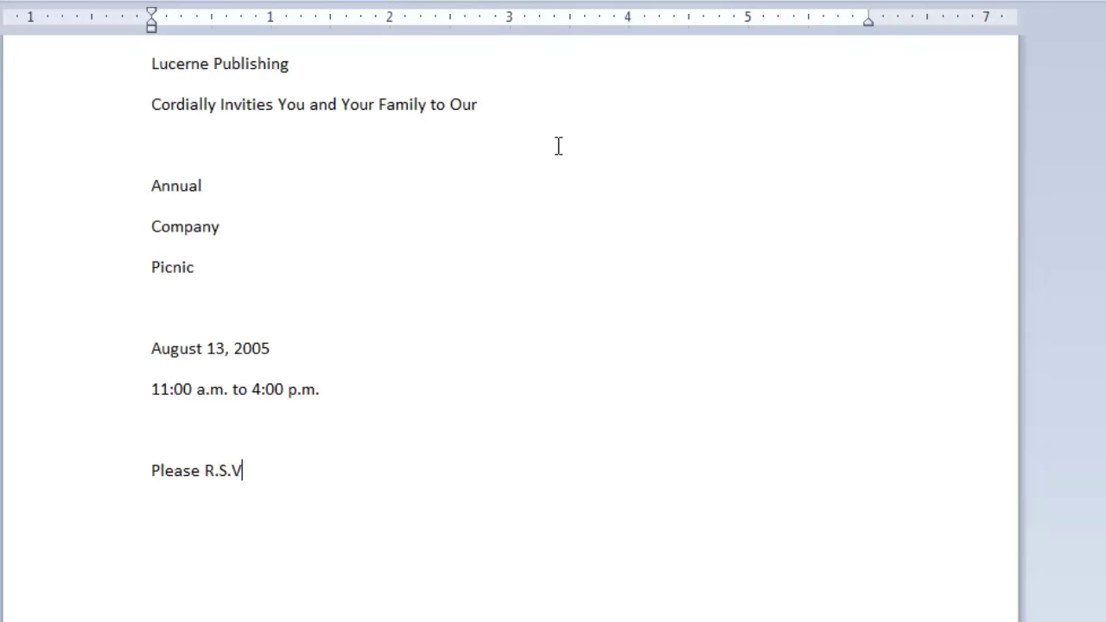
type(".P. by July 13 to")
key("Tab")
key("Tab")
key("Tab")
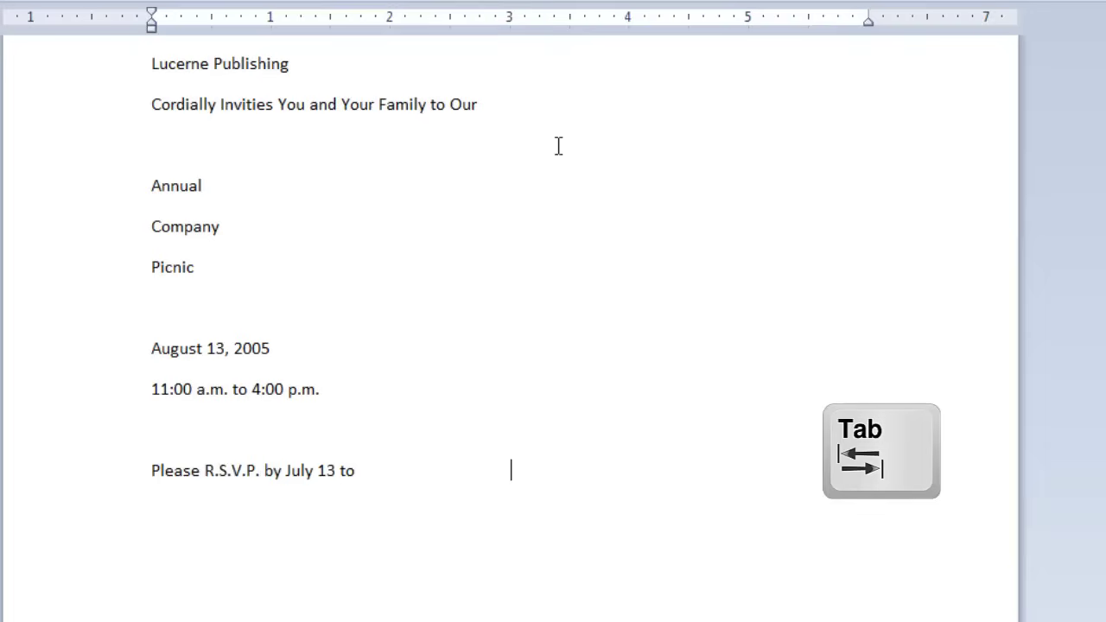
type("Oakwood P")
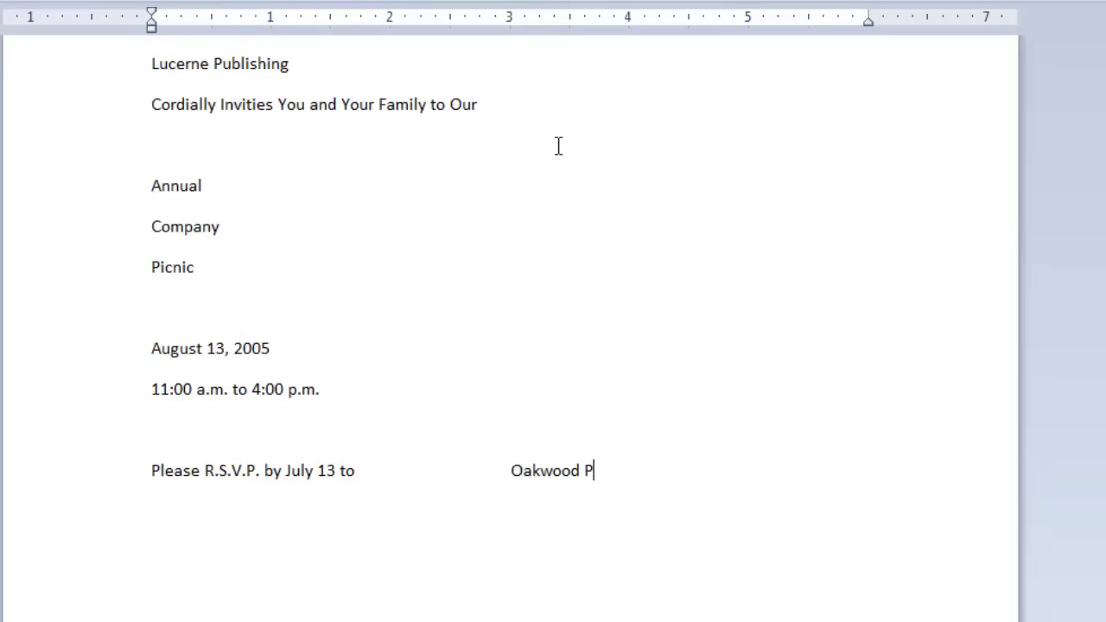
type("ark")
key("Return")
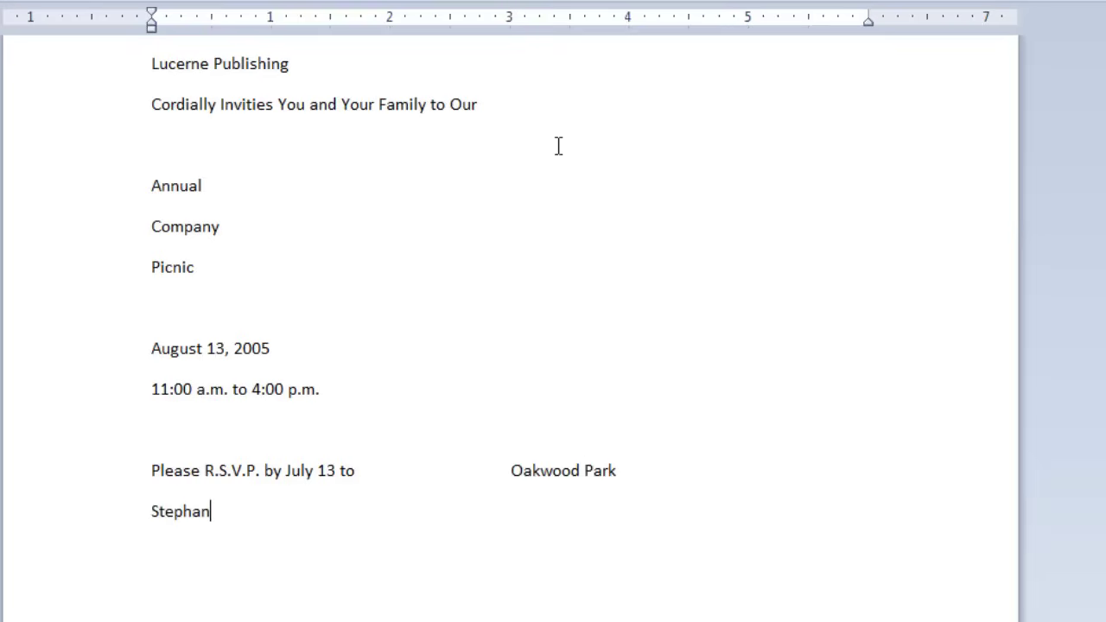
key("Tab")
key("Tab")
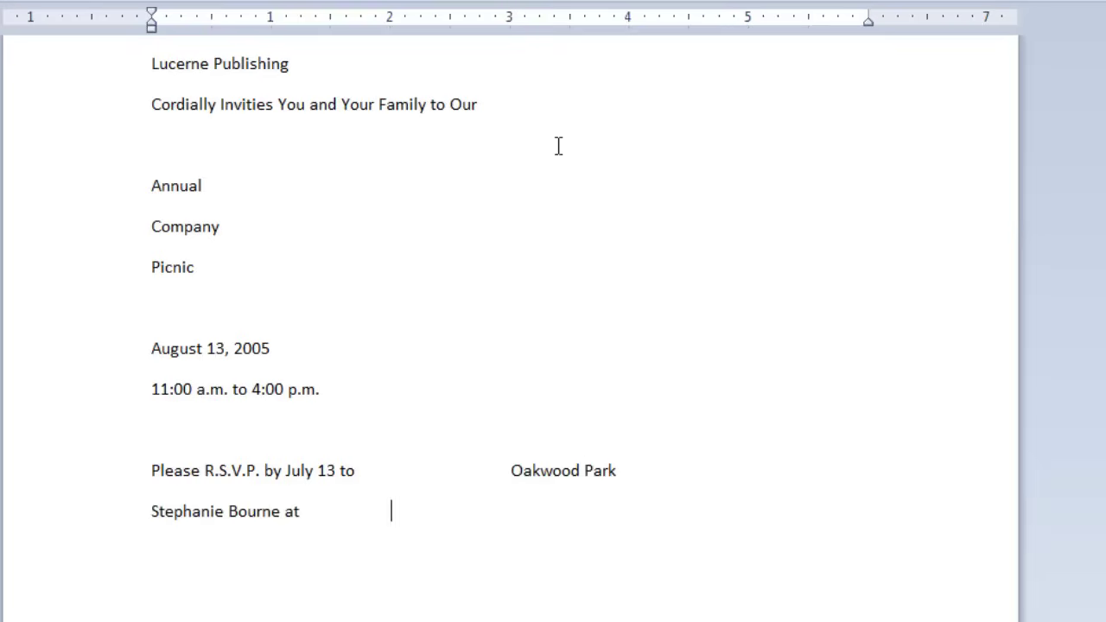
key("Tab")
key("Tab")
type("Oak and 3rd Street")
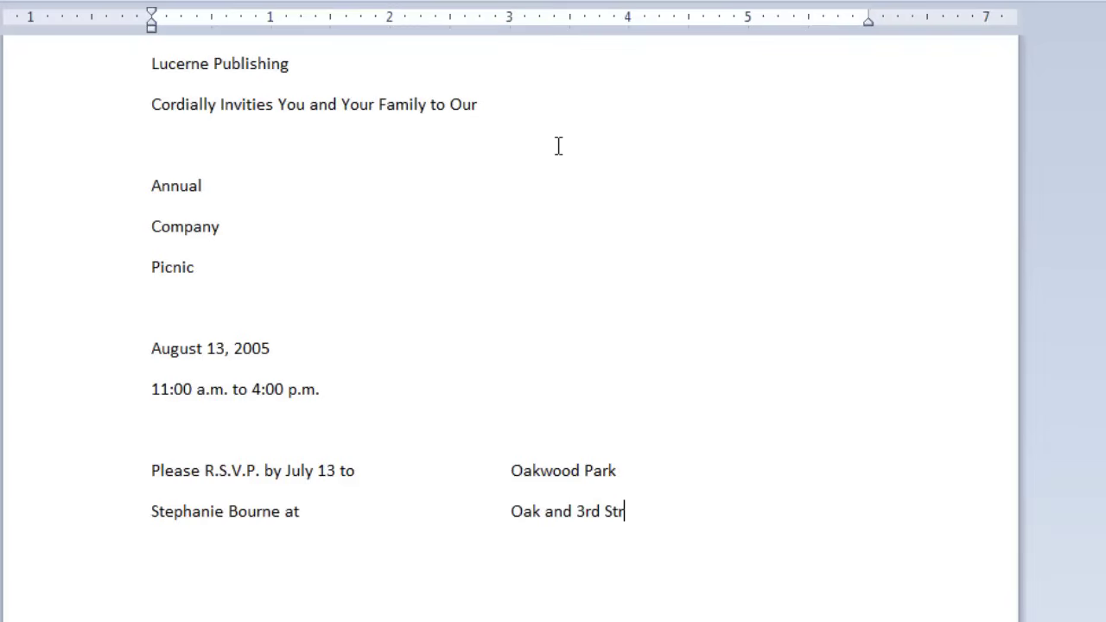
key("BackSpace")
type("reets")
key("Return")
Step: Finish the RSVP block with the contact's e-mail and phone number beside the park's city
type("someon")
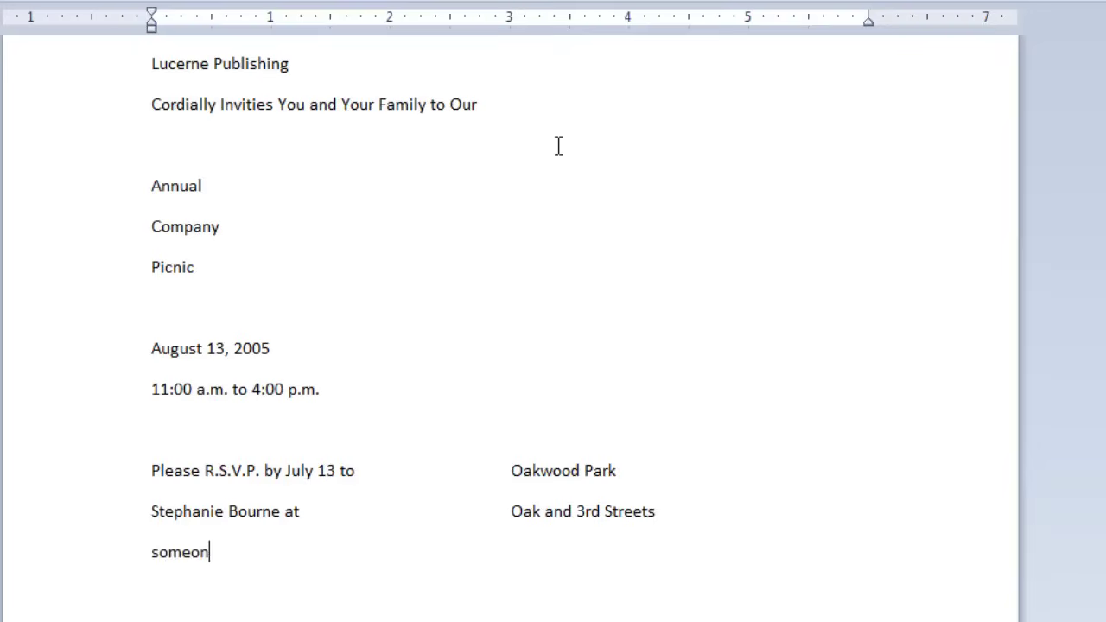
type("e@example.c")
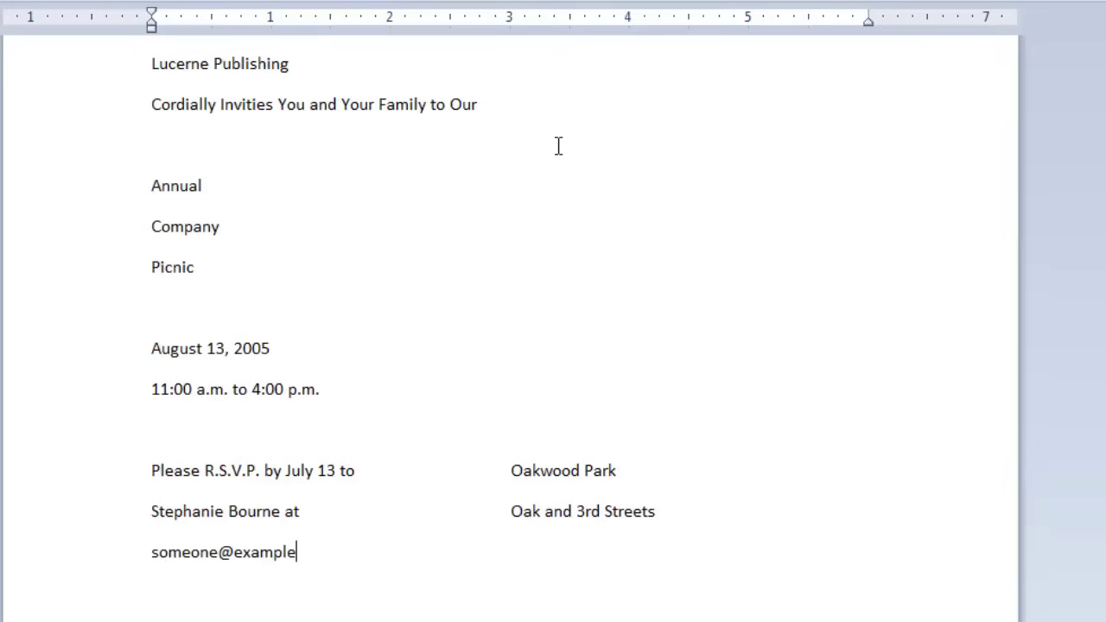
key("BackSpace")
type(".com or")
key("Tab")
key("Tab")
key("Tab")
type("Arlingto")
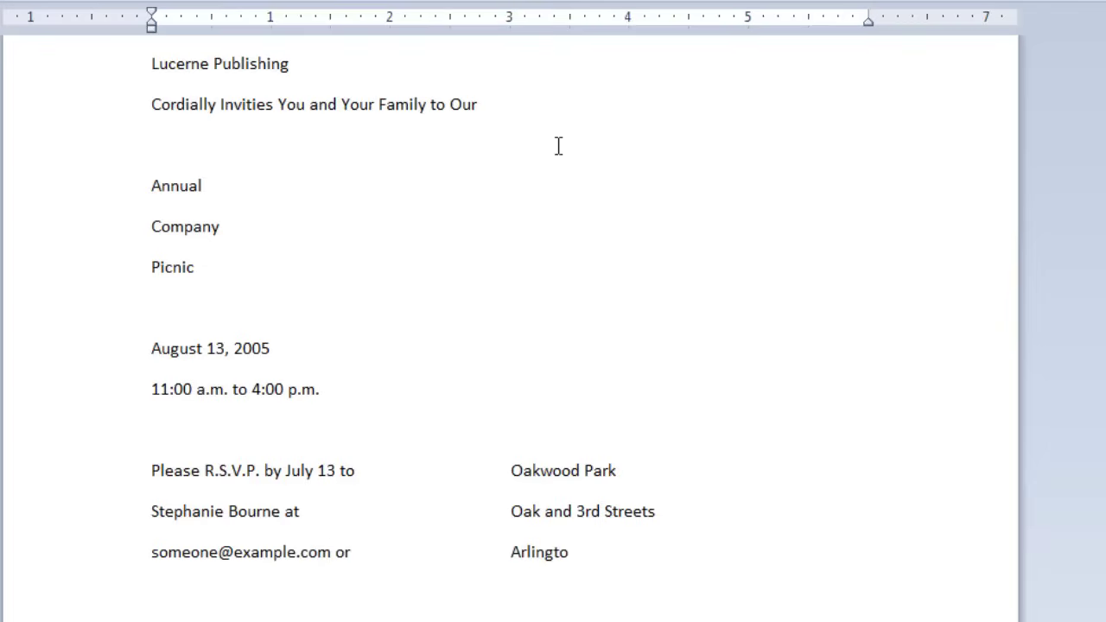
type("n, Washin")
key("BackSpace")
type("ngton")
key("Return")
type("ca")
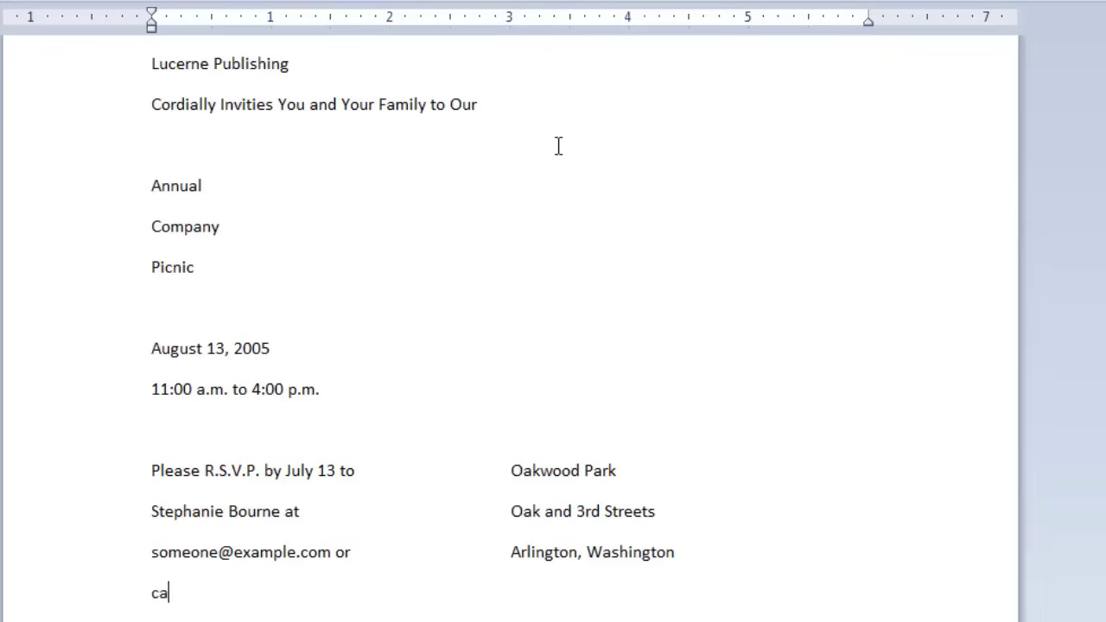
type("ll (242) 555-017")
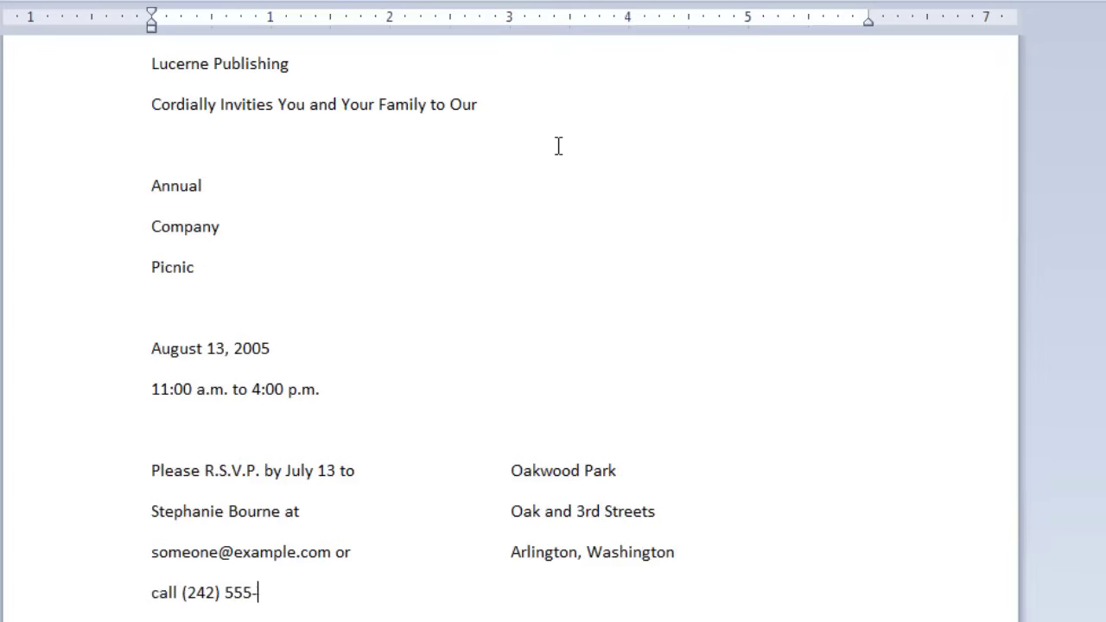
type("7.")
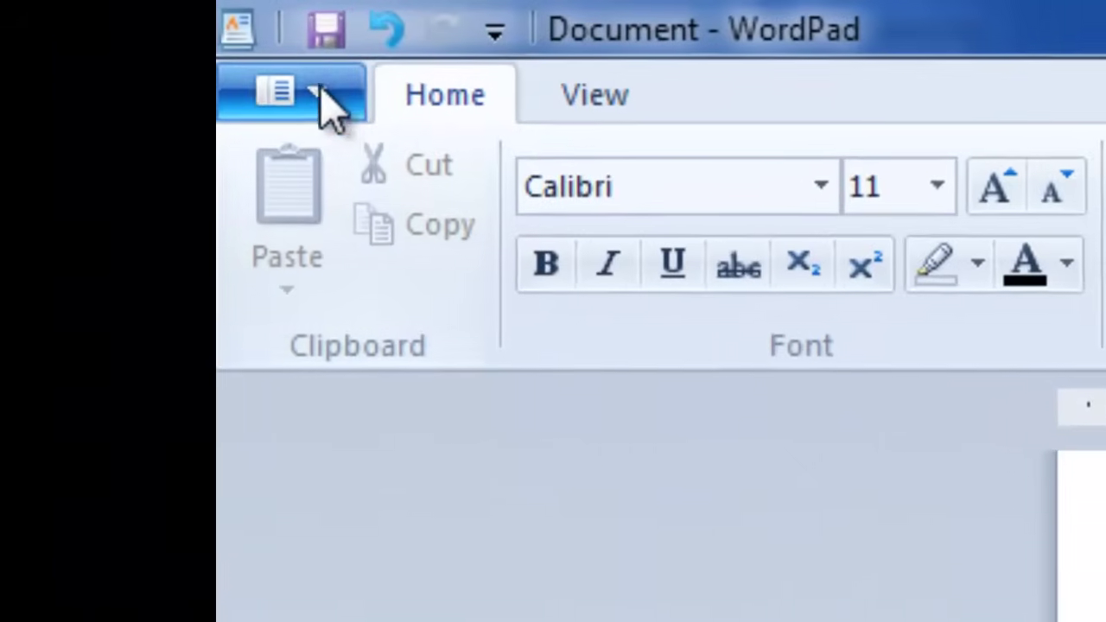
Step: Save the invitation as 'Annual Company Picnic' in Rich Text Format in My Documents
left_click(324, 87)
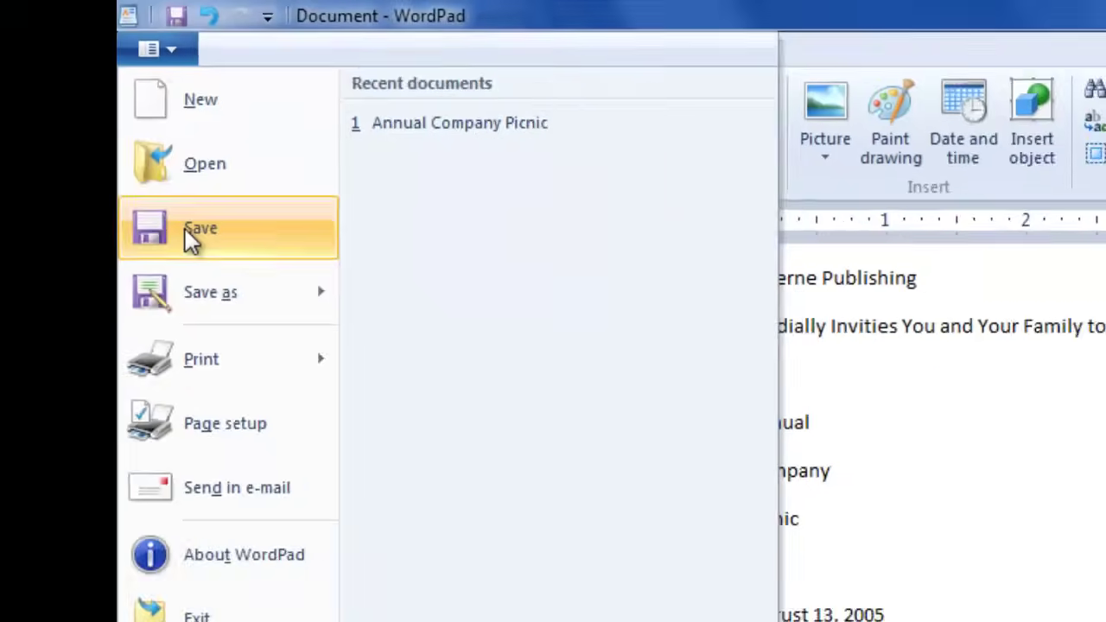
left_click(244, 300)
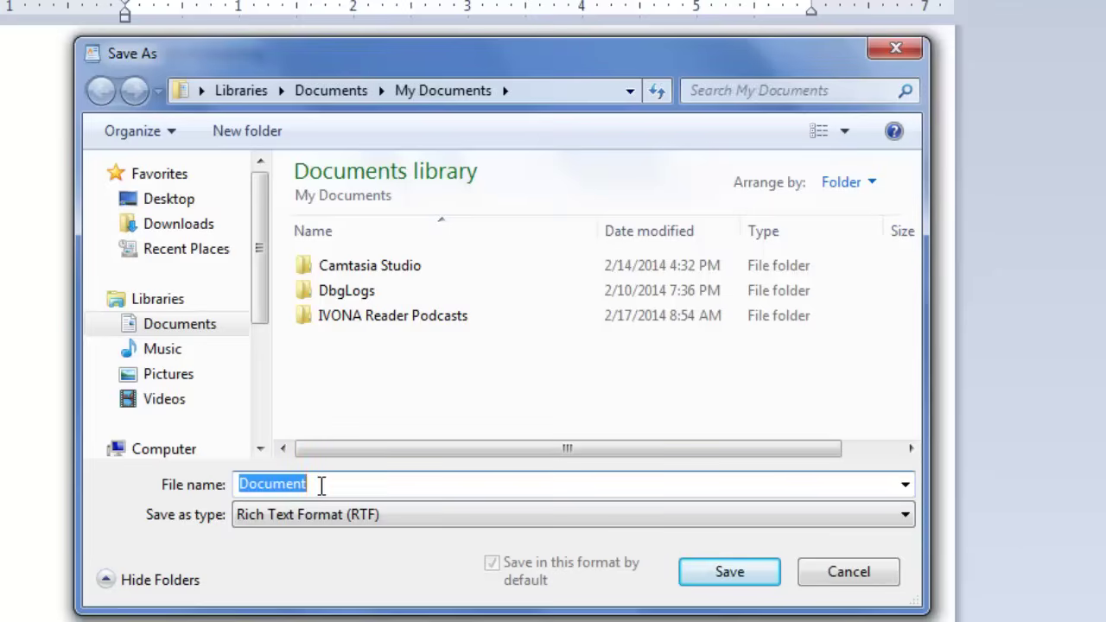
type("Annual Compa")
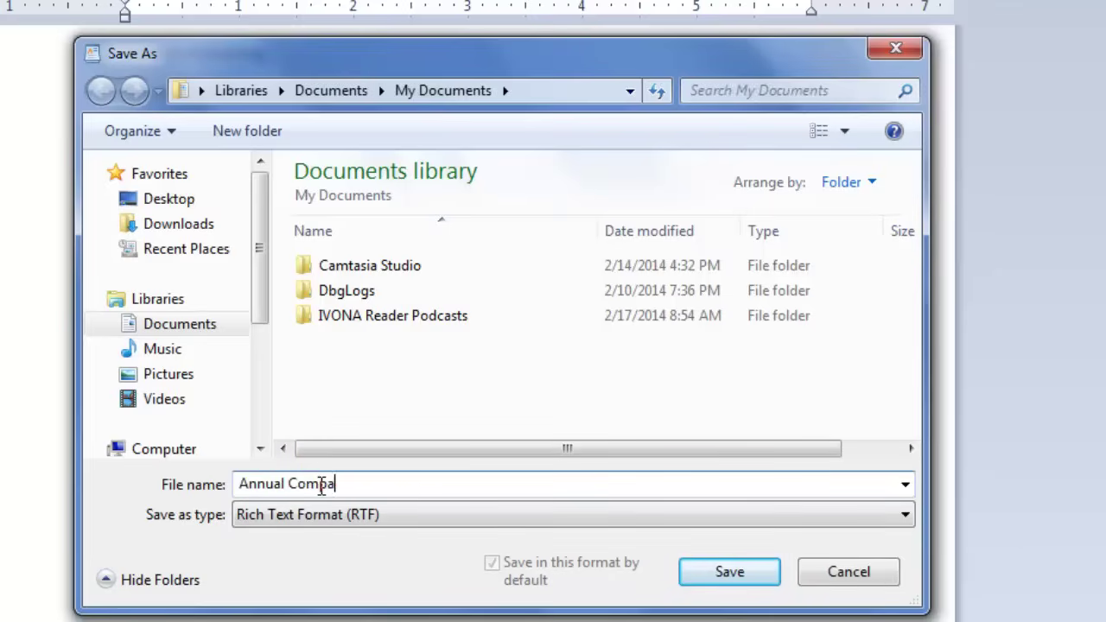
type("ny Picnic")
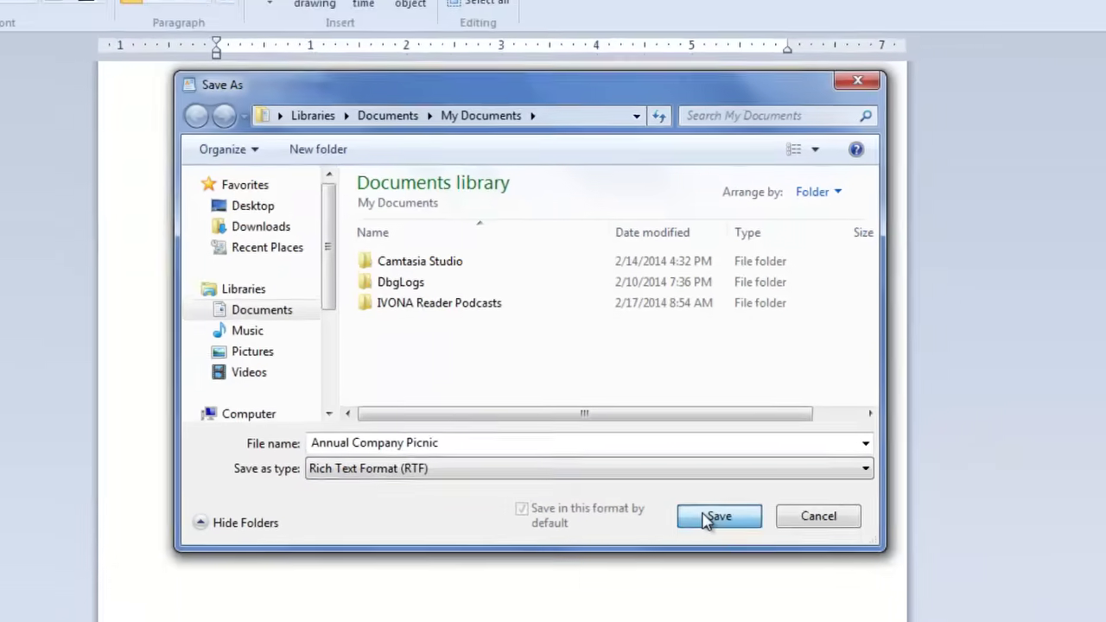
left_click(710, 570)
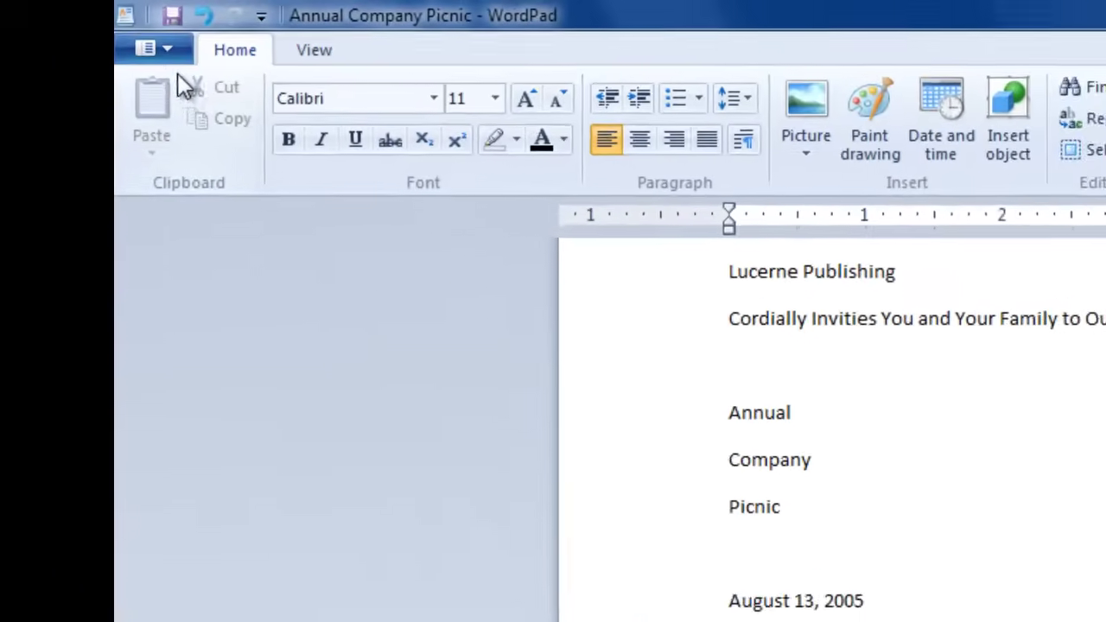
Step: Preview the printed page, switching to 100% and back to one page, then close the preview
left_click(73, 24)
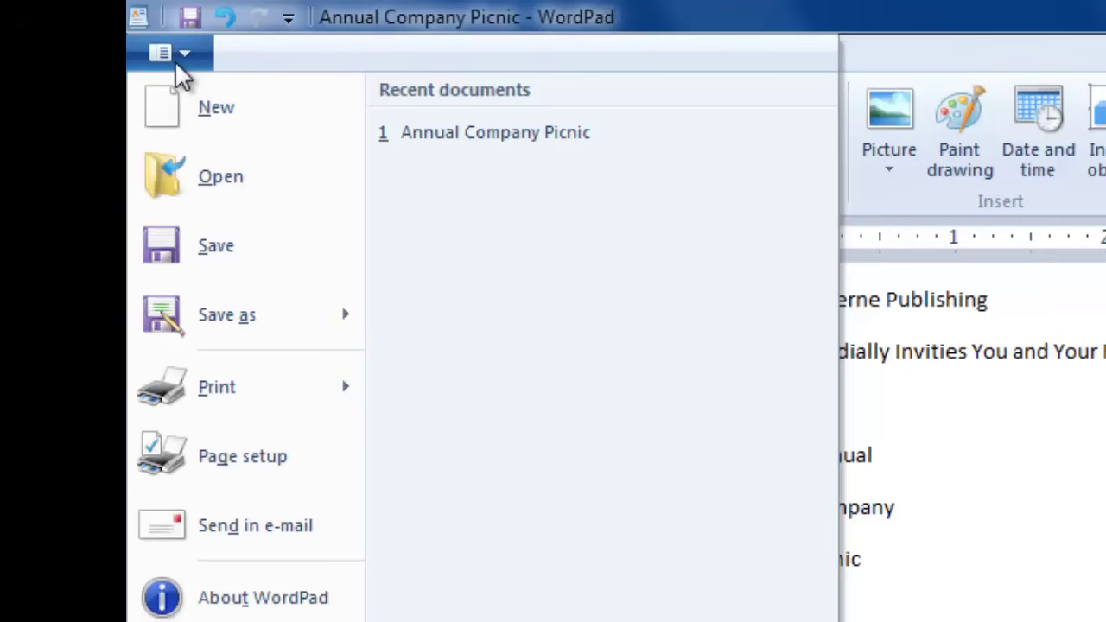
mouse_move(238, 387)
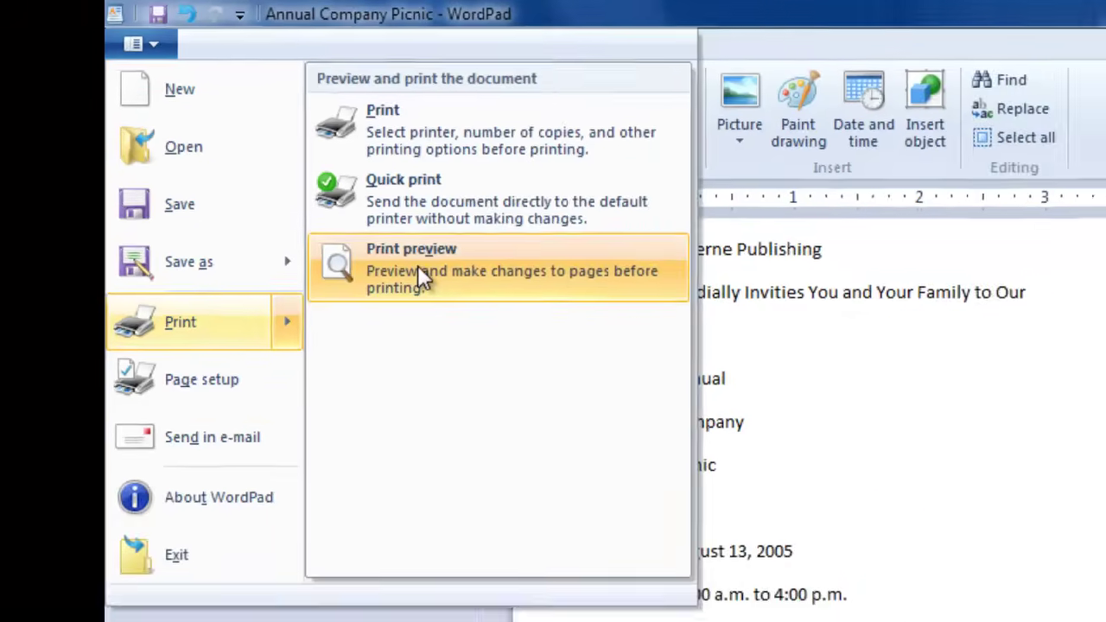
left_click(506, 333)
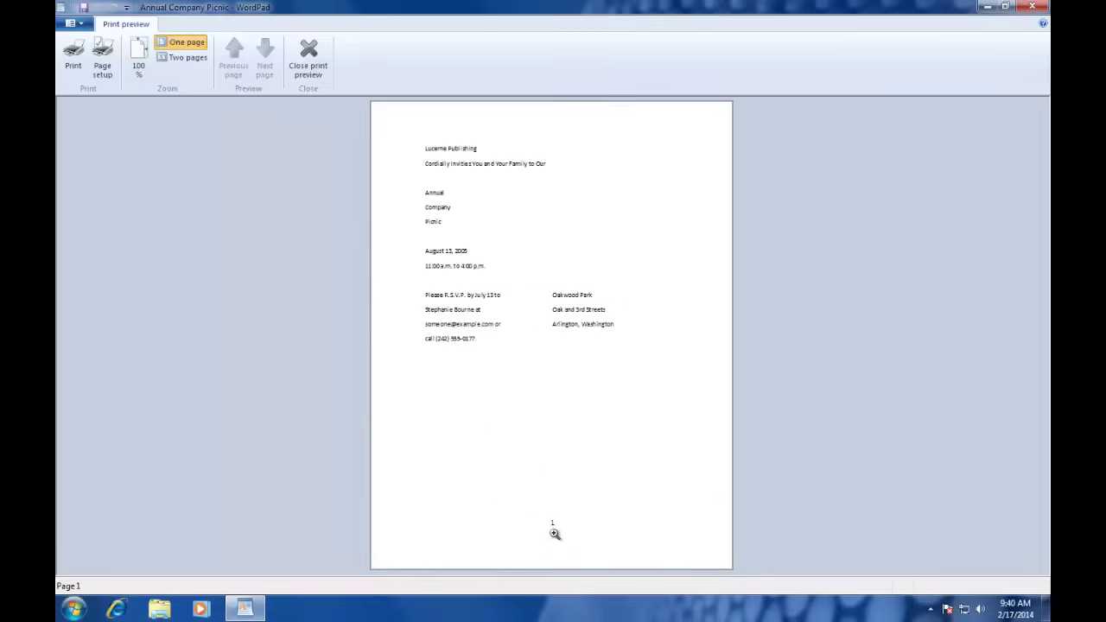
left_click(509, 201)
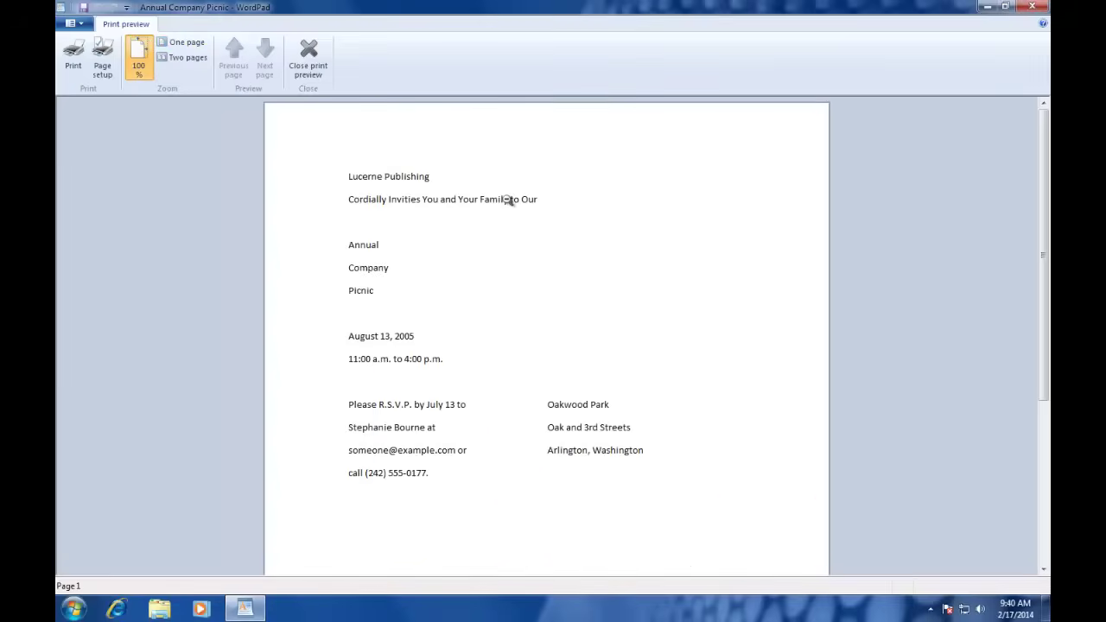
left_click(508, 205)
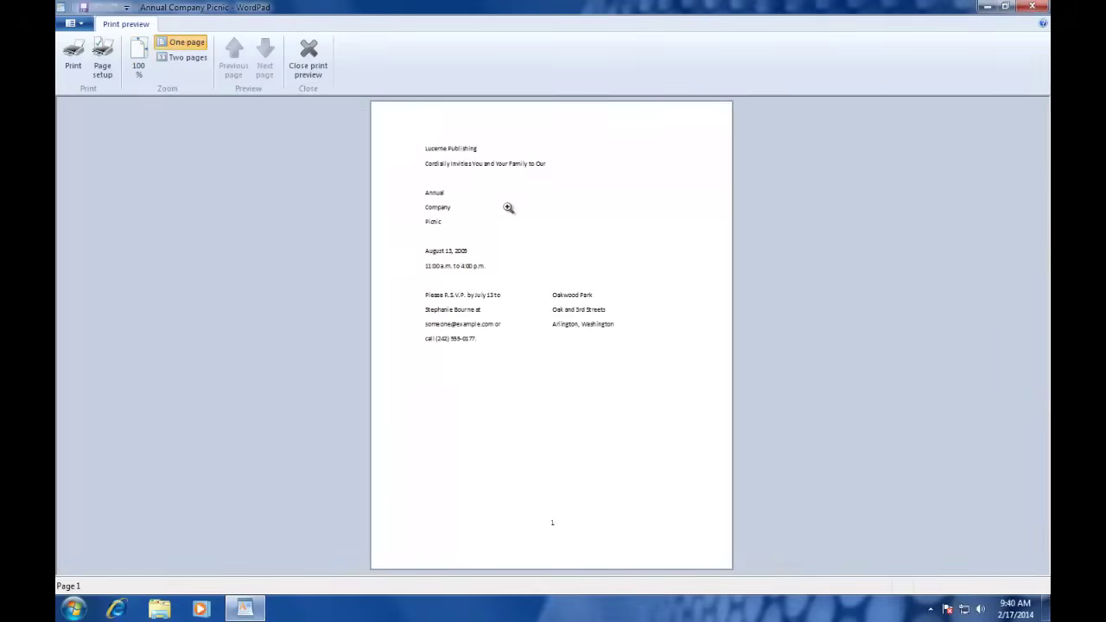
left_click(303, 65)
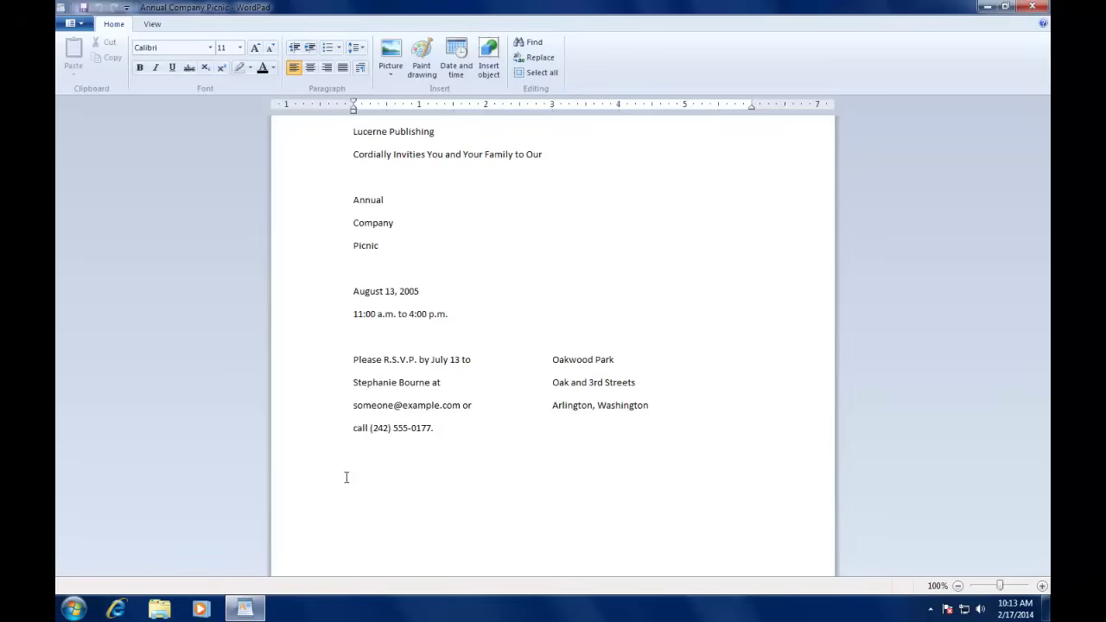
Step: In Page setup, try A4 and Legal paper sizes, then confirm A4
left_click(70, 23)
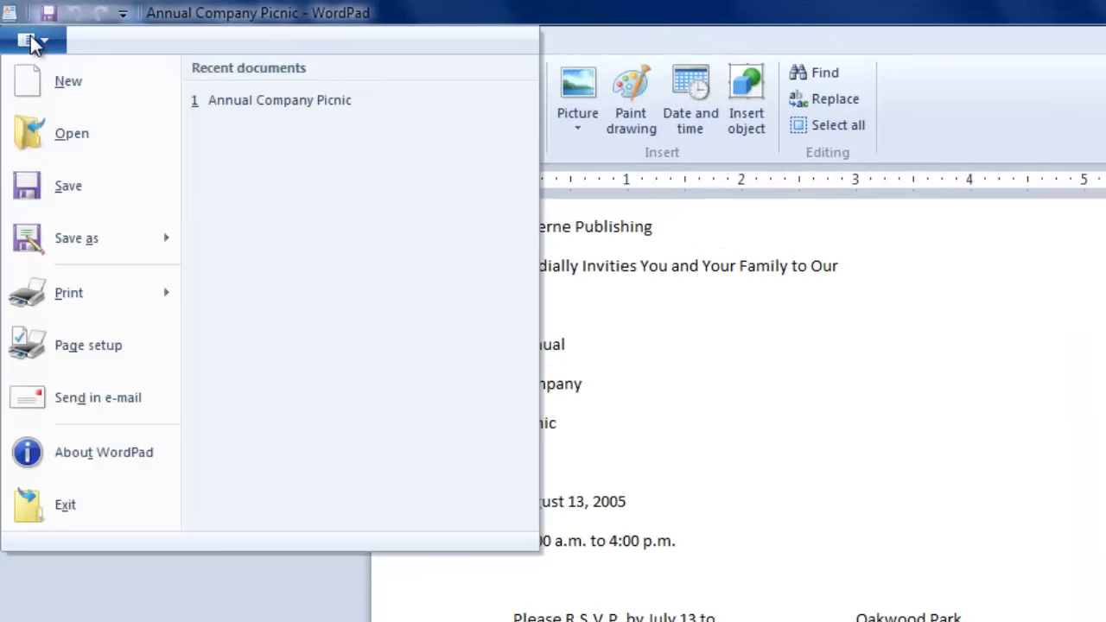
left_click(35, 350)
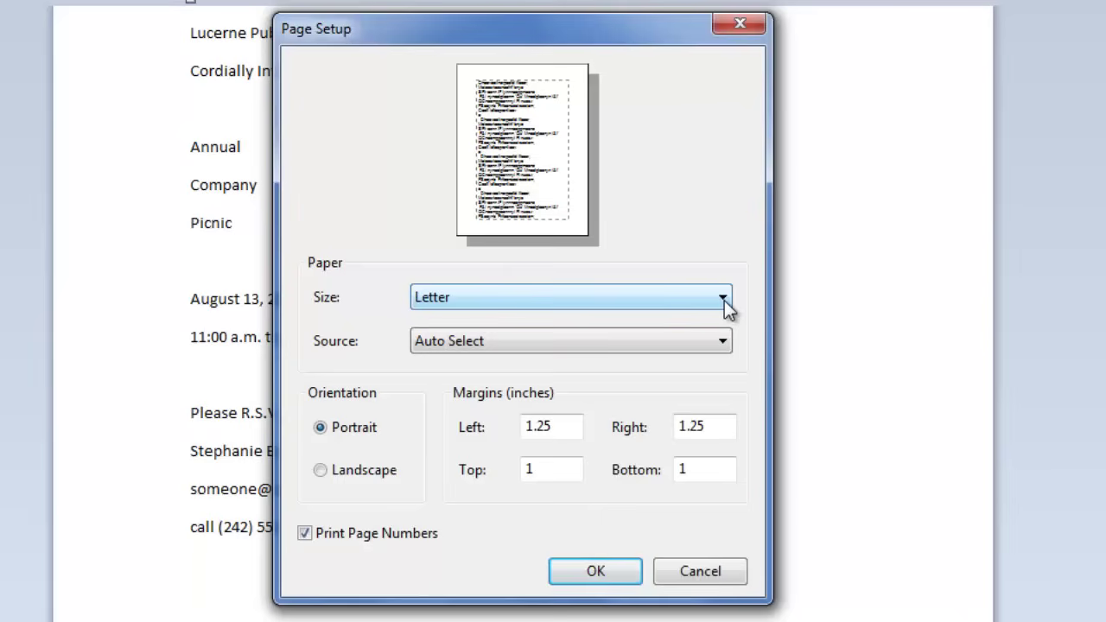
left_click(724, 300)
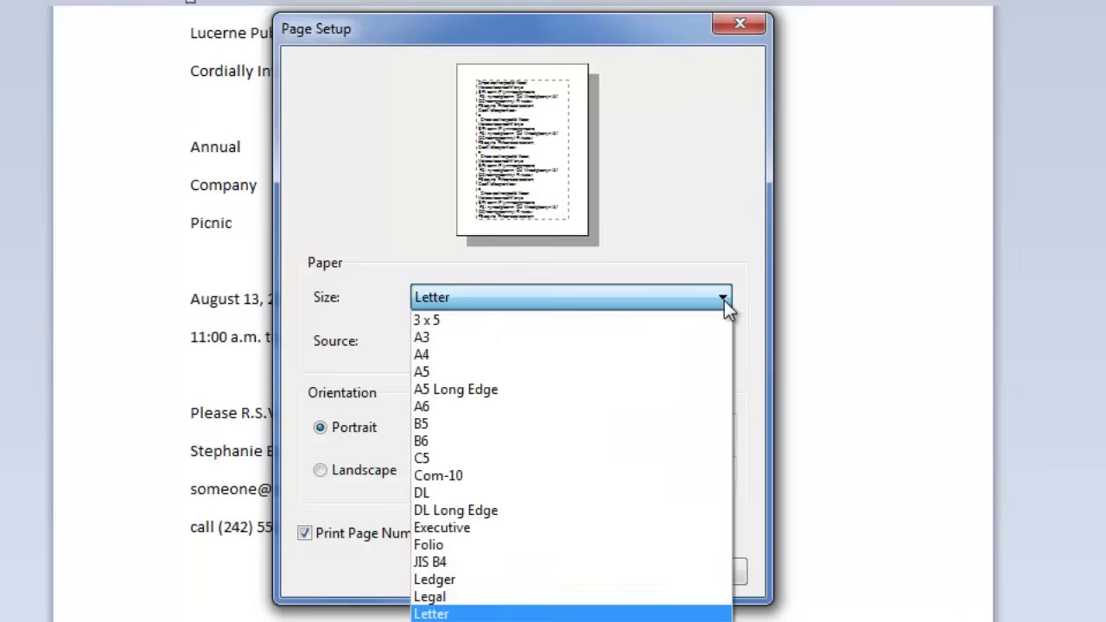
left_click(493, 354)
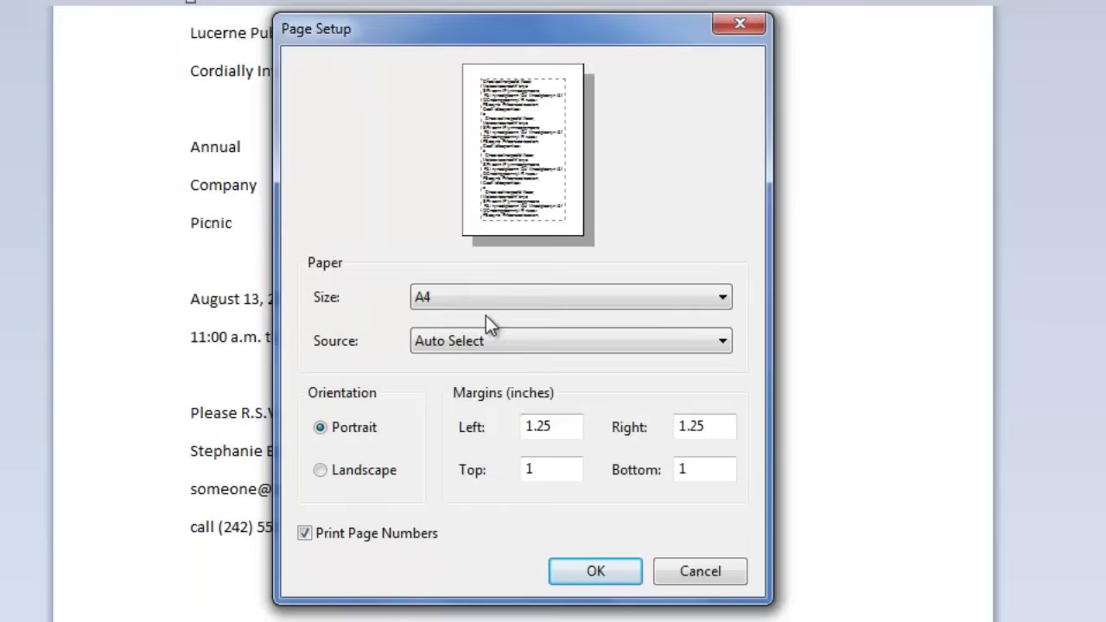
left_click(493, 302)
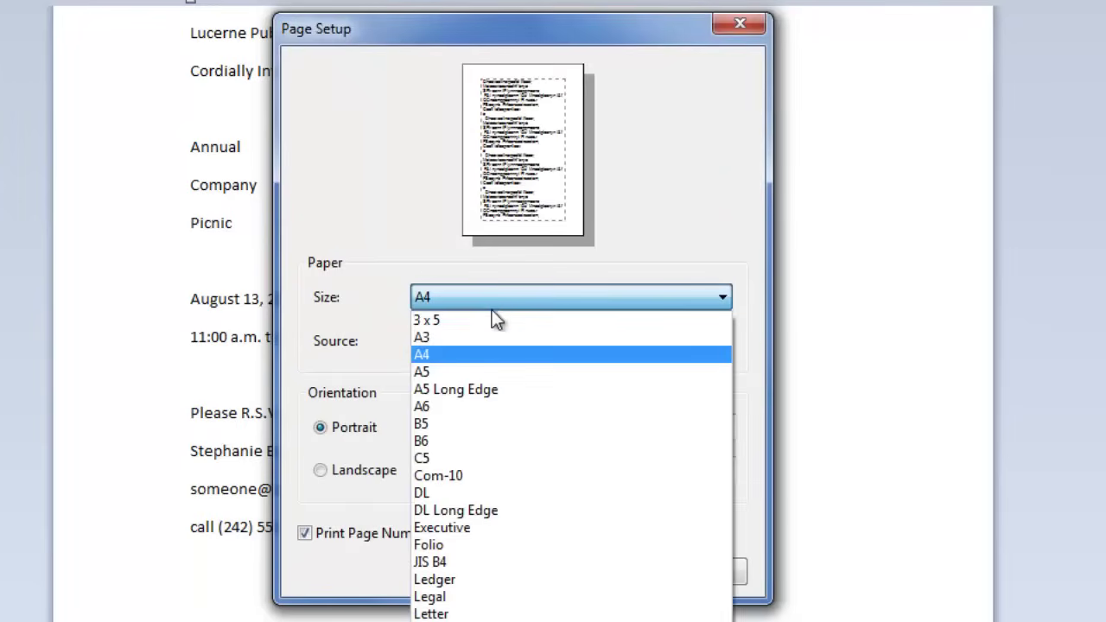
left_click(436, 597)
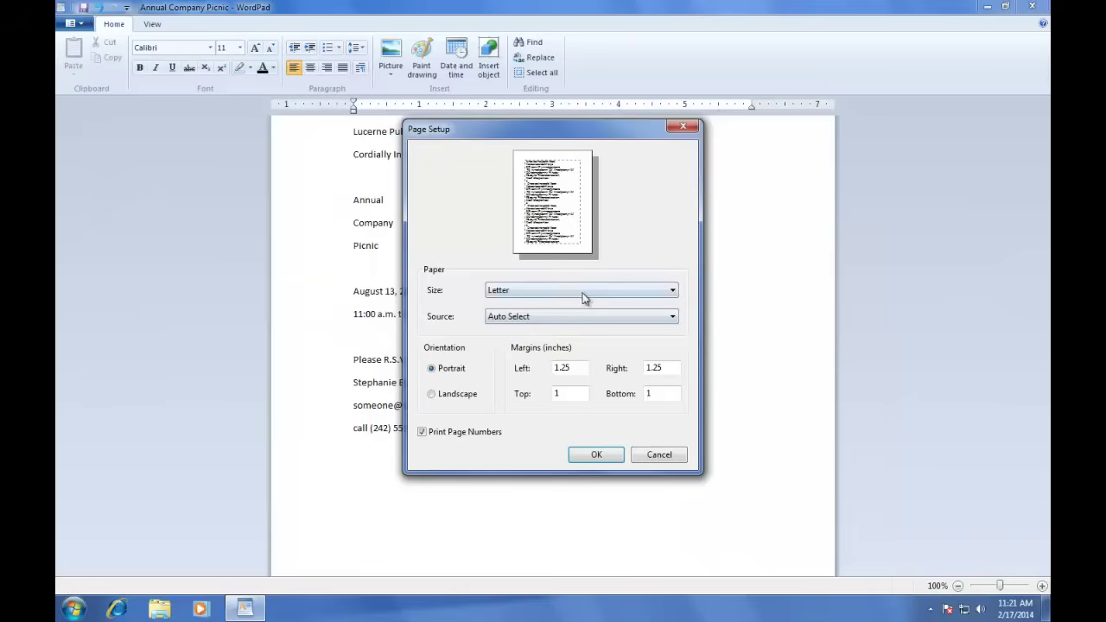
left_click(584, 297)
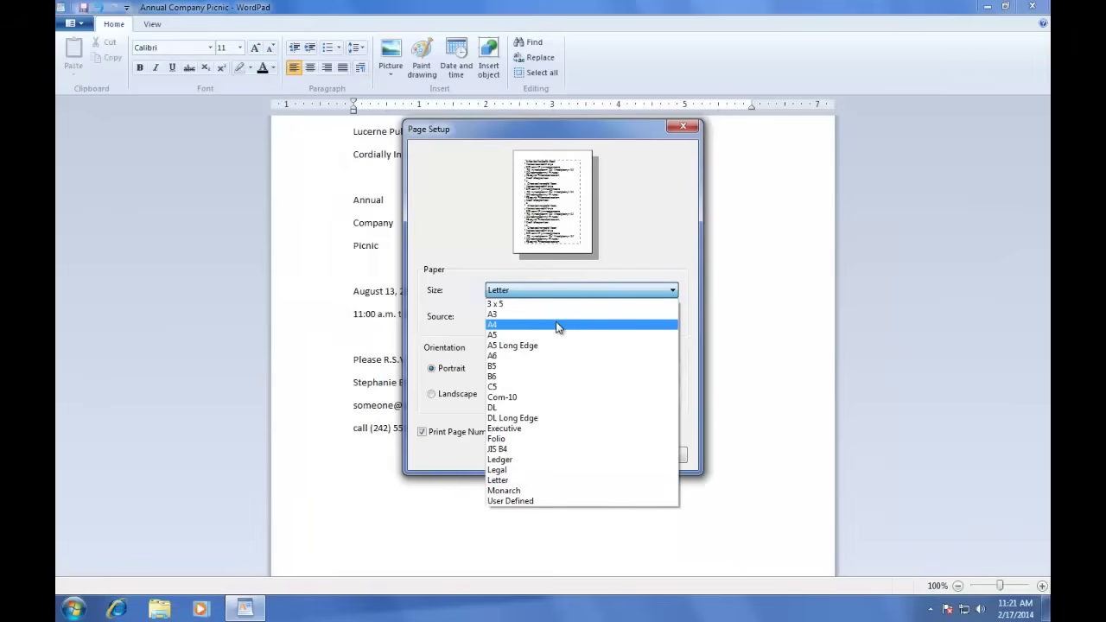
left_click(558, 327)
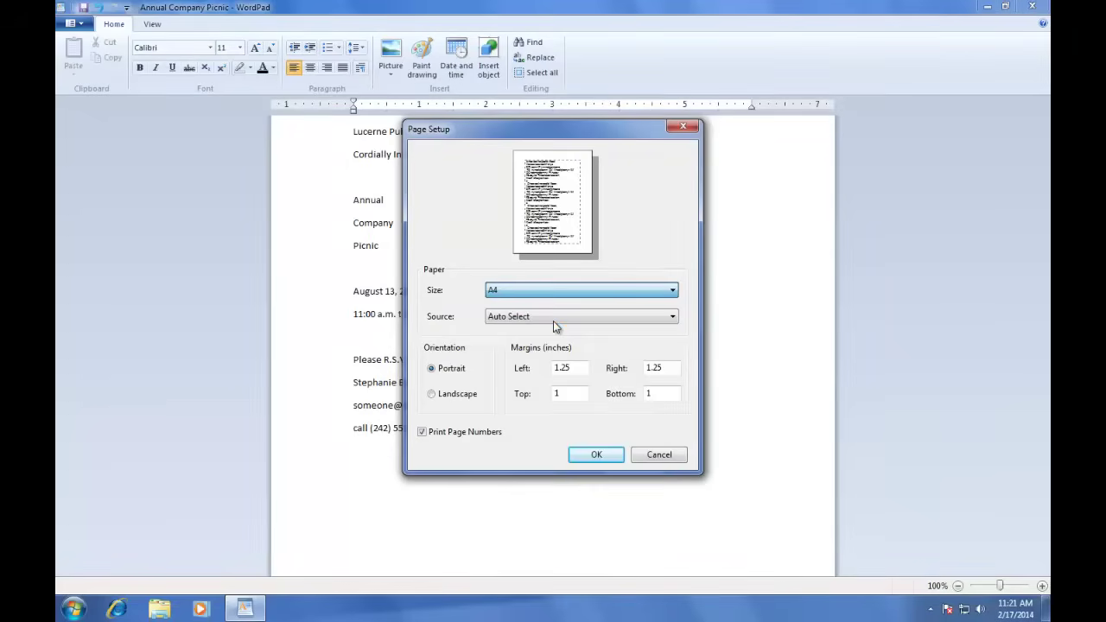
left_click(596, 455)
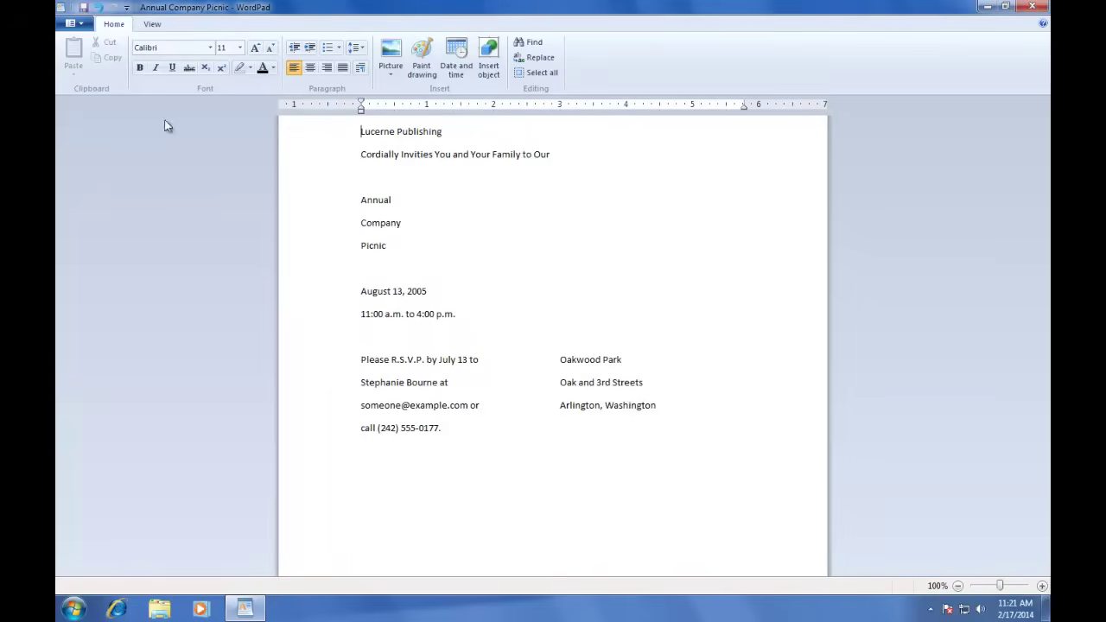
left_click(74, 24)
left_click(215, 140)
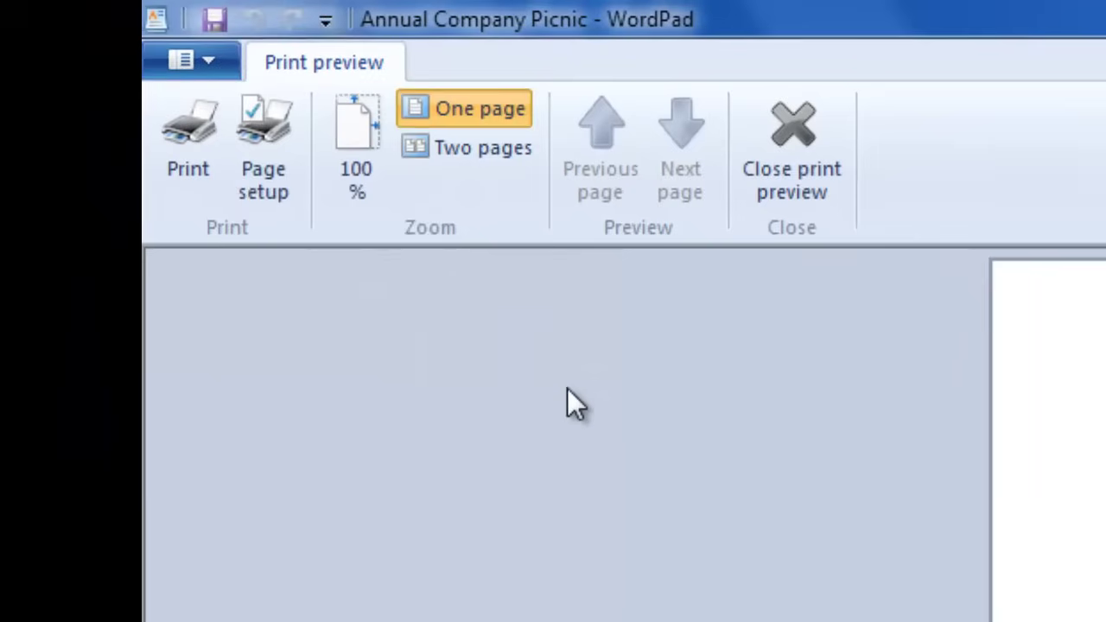
left_click(246, 185)
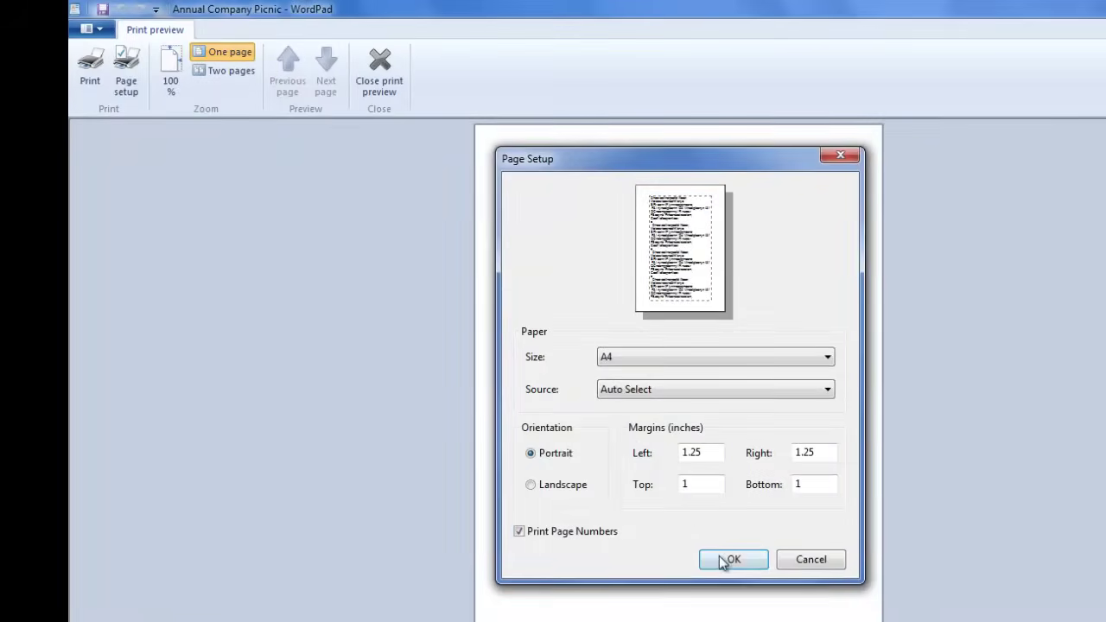
left_click(730, 560)
left_click(380, 62)
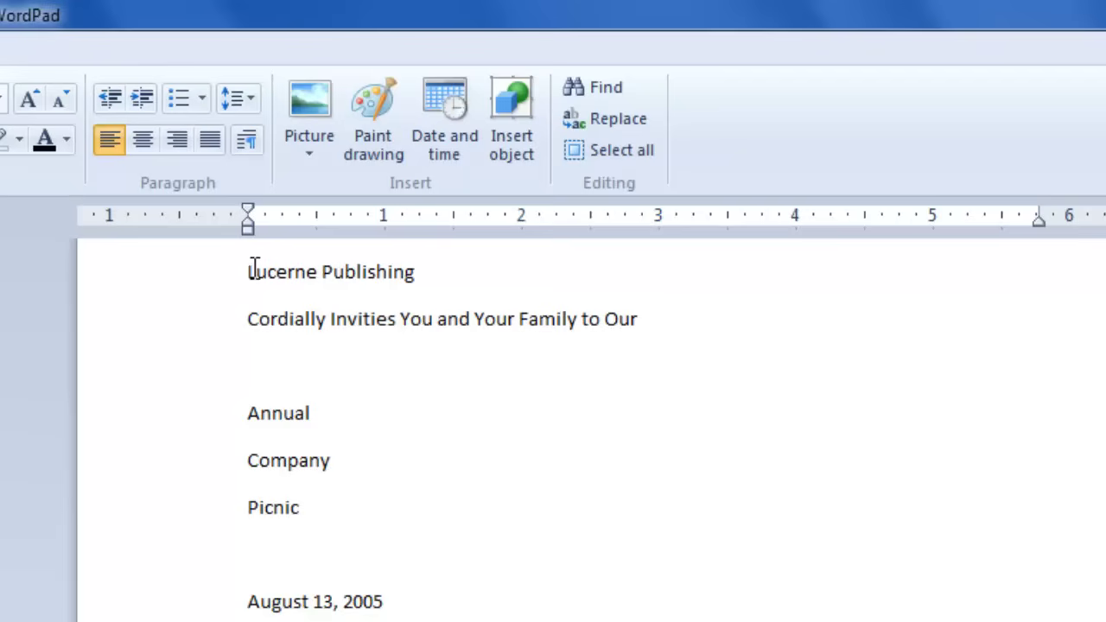
key("Tab")
key("Tab")
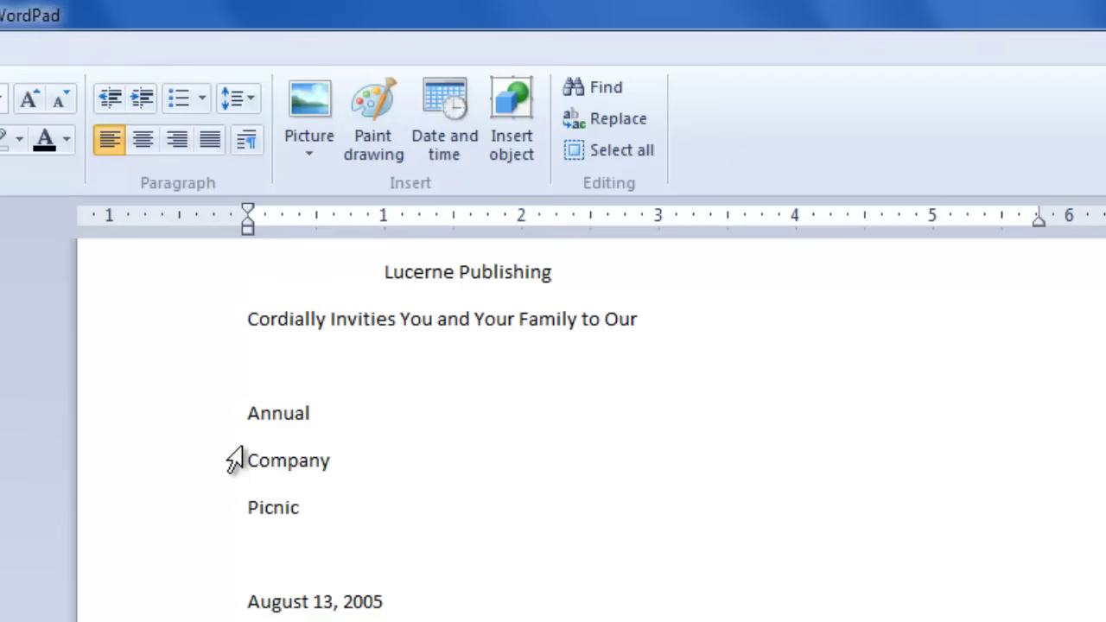
key("Tab")
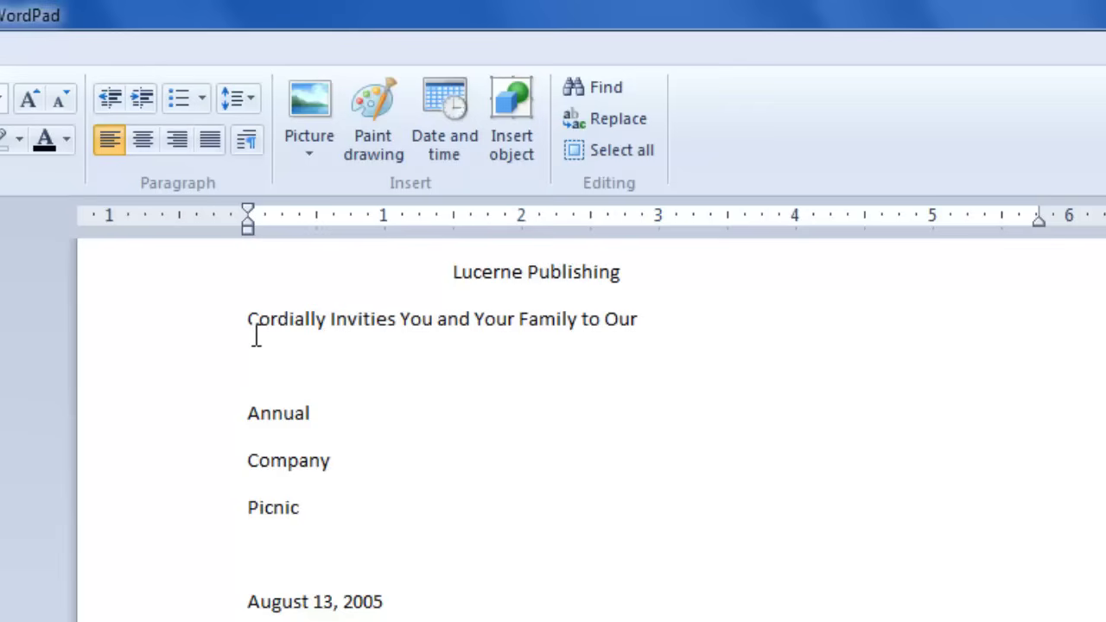
left_click(253, 316)
key("Tab")
key("Tab")
key("Tab")
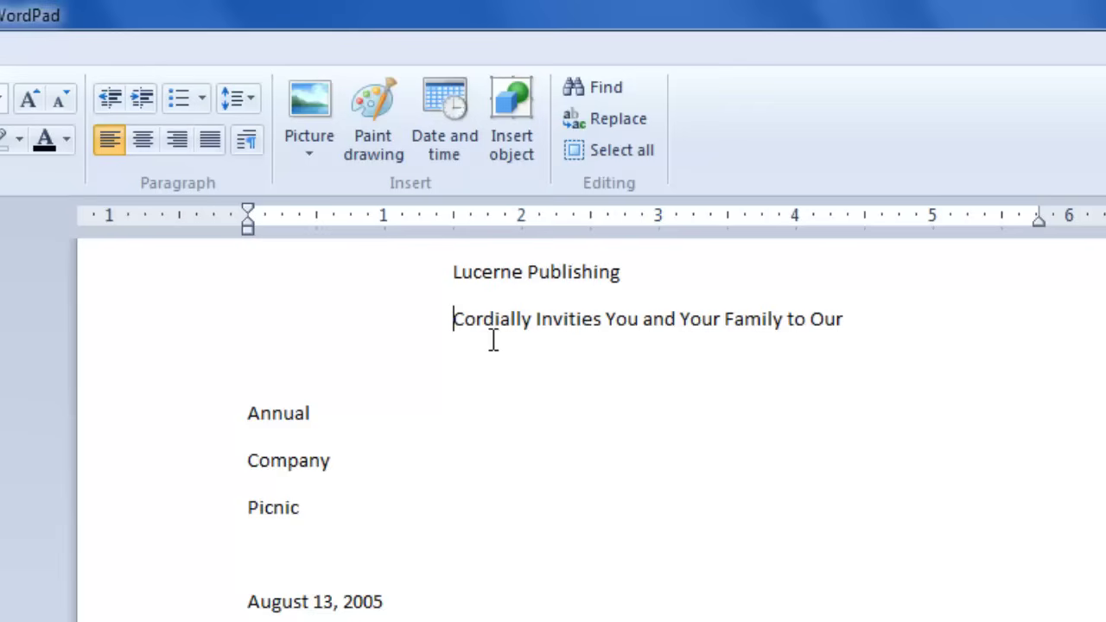
left_click(453, 273)
key("BackSpace")
left_click(453, 319)
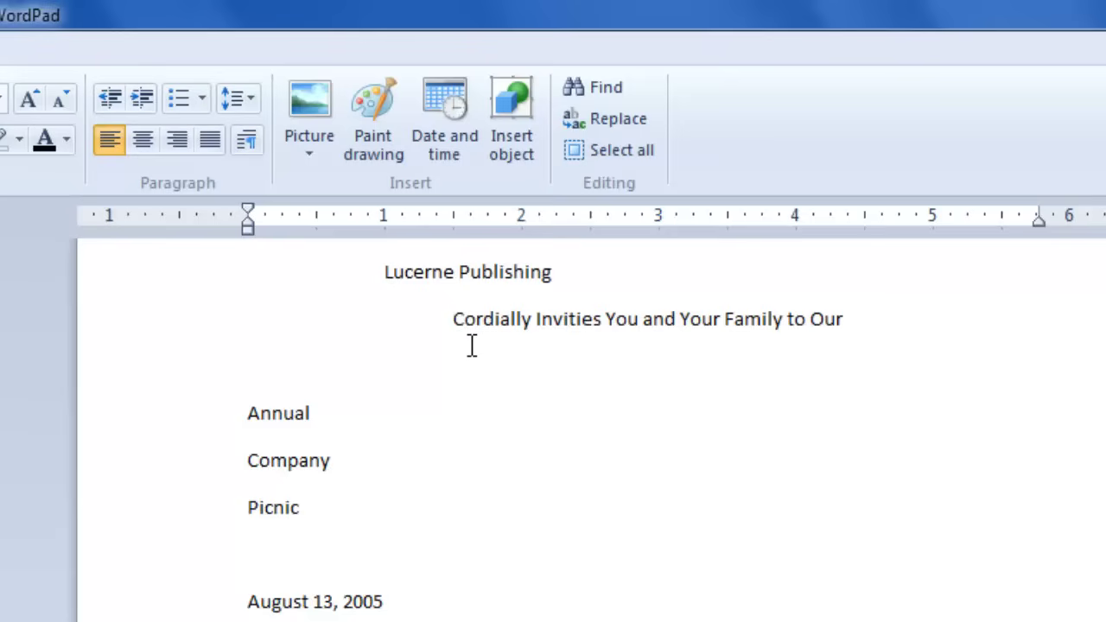
key("BackSpace")
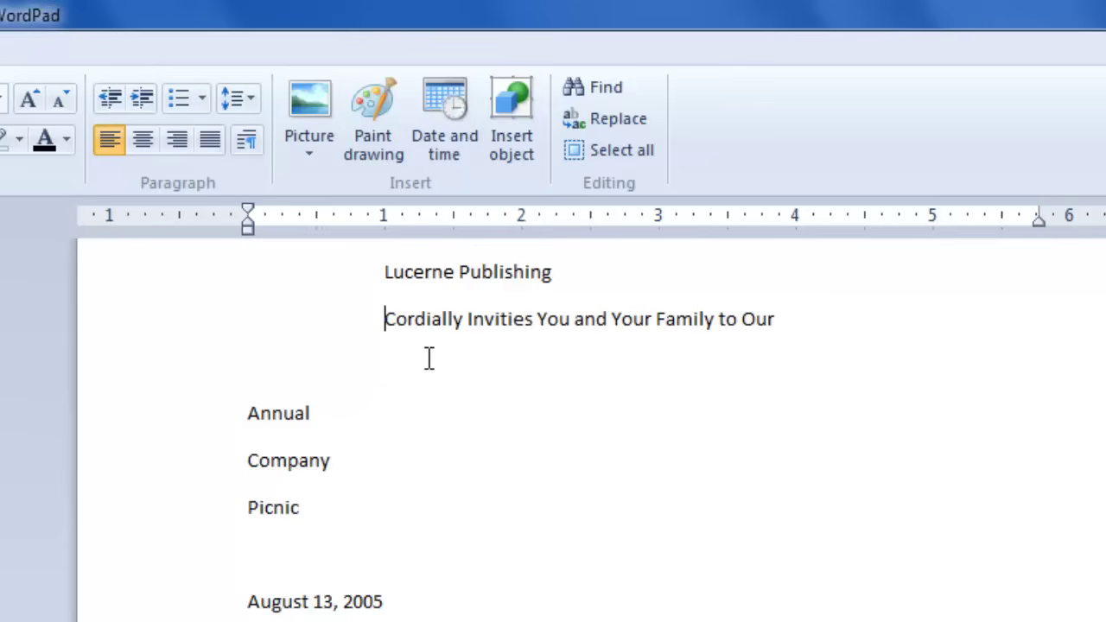
key("BackSpace")
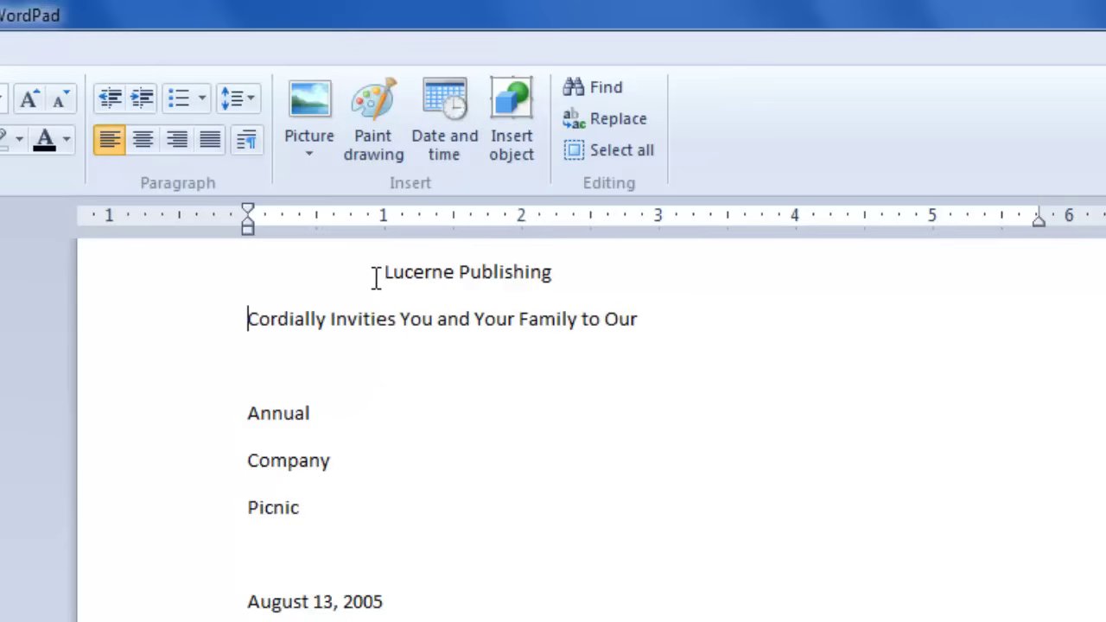
left_click(386, 272)
key("BackSpace")
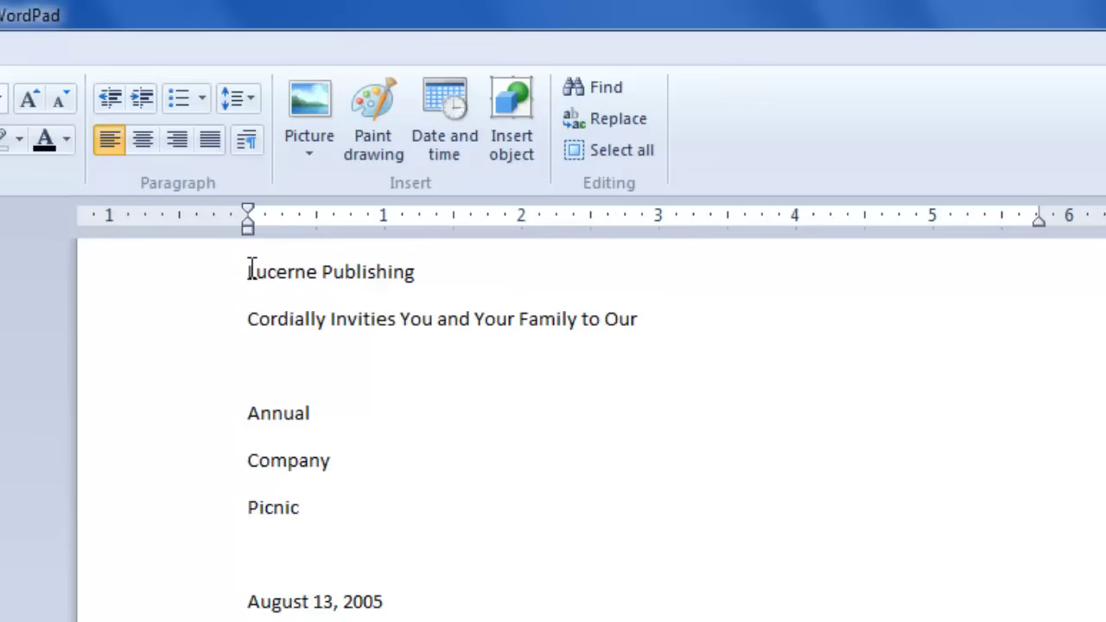
Step: Select the Lucerne Publishing and Cordially lines, undo an accidental drag-move, and reselect both
left_click_drag(254, 269, 478, 321)
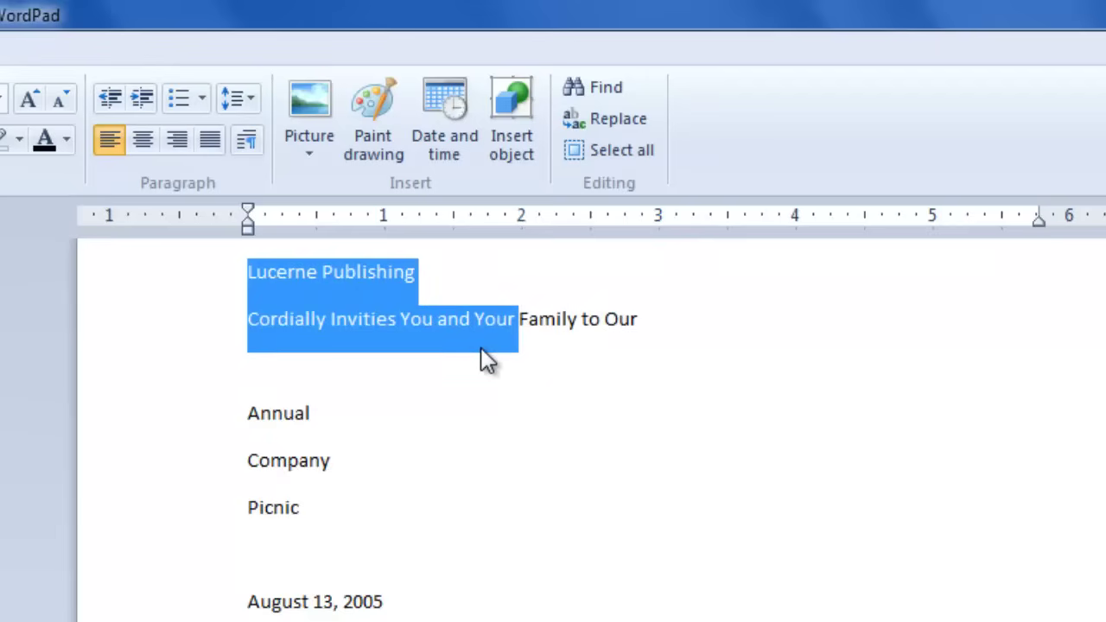
left_click_drag(423, 315, 581, 456)
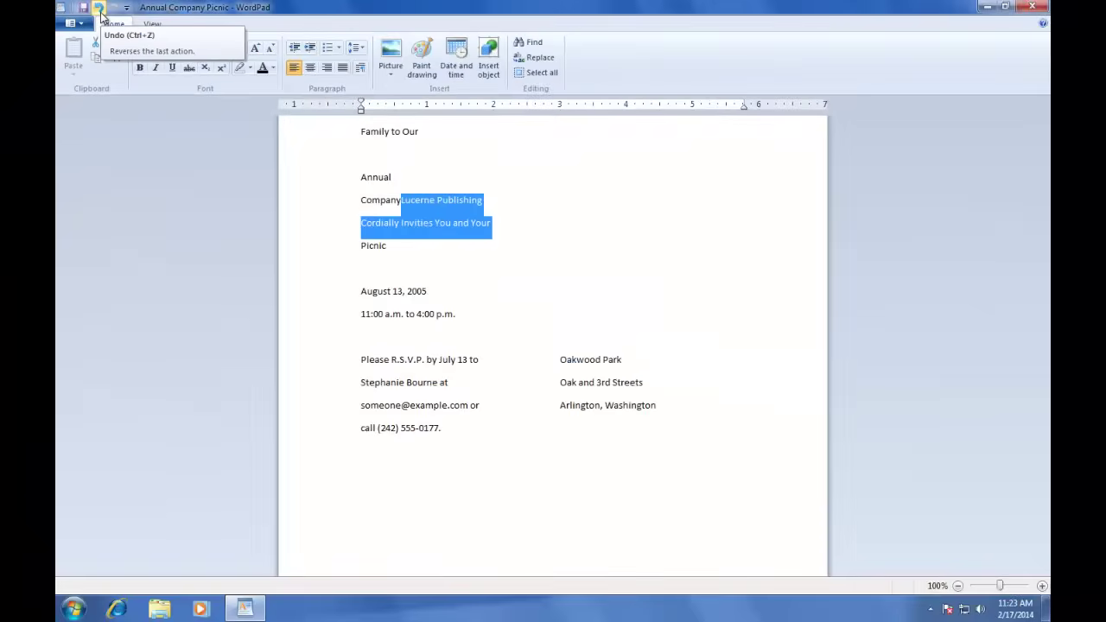
left_click(99, 8)
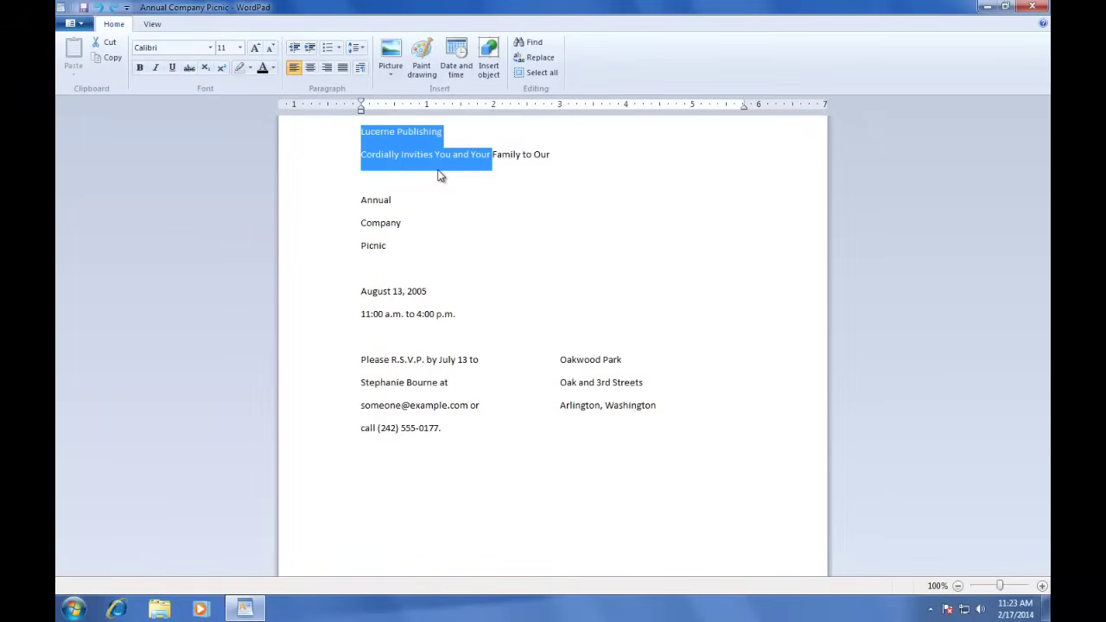
left_click(632, 152)
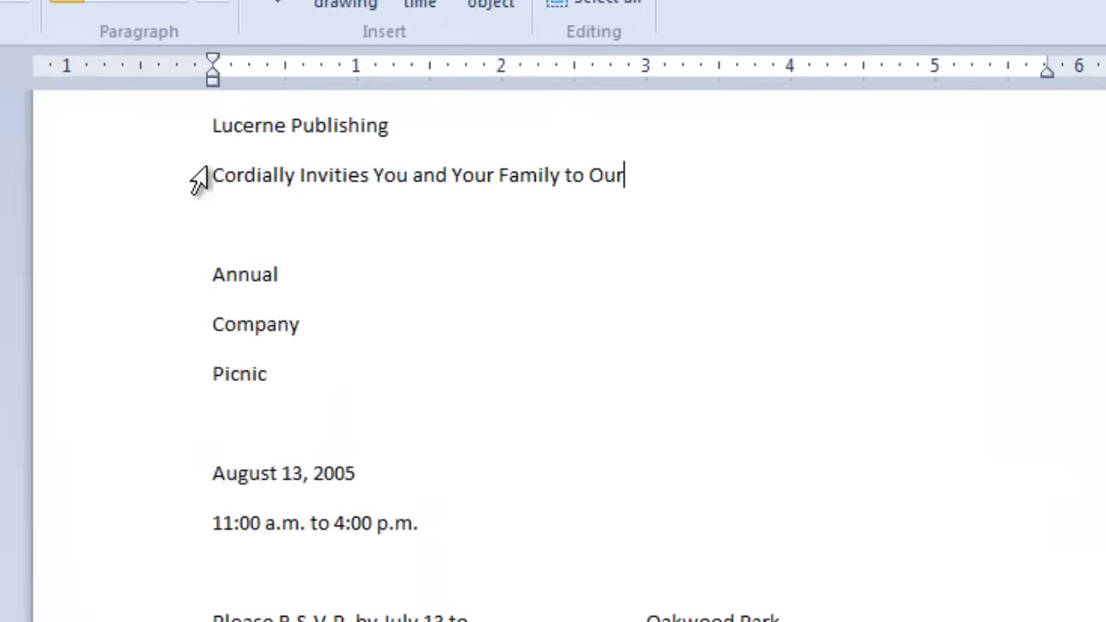
left_click(213, 125)
left_click_drag(231, 134, 642, 175)
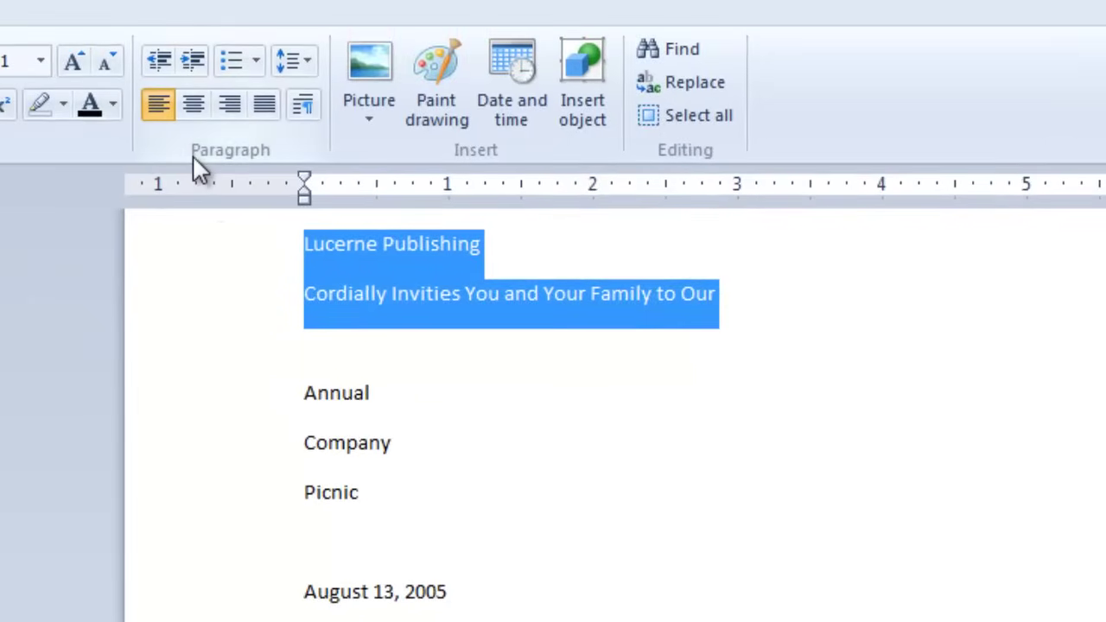
Step: Indent the two heading lines four steps right, then pull them back one step
left_click(191, 68)
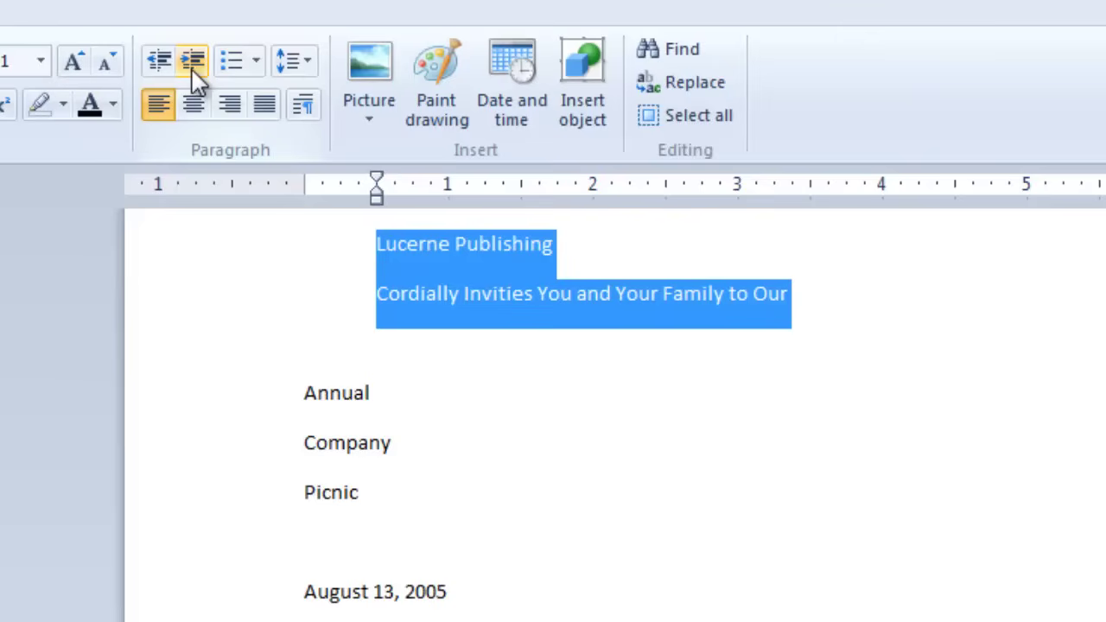
left_click(191, 67)
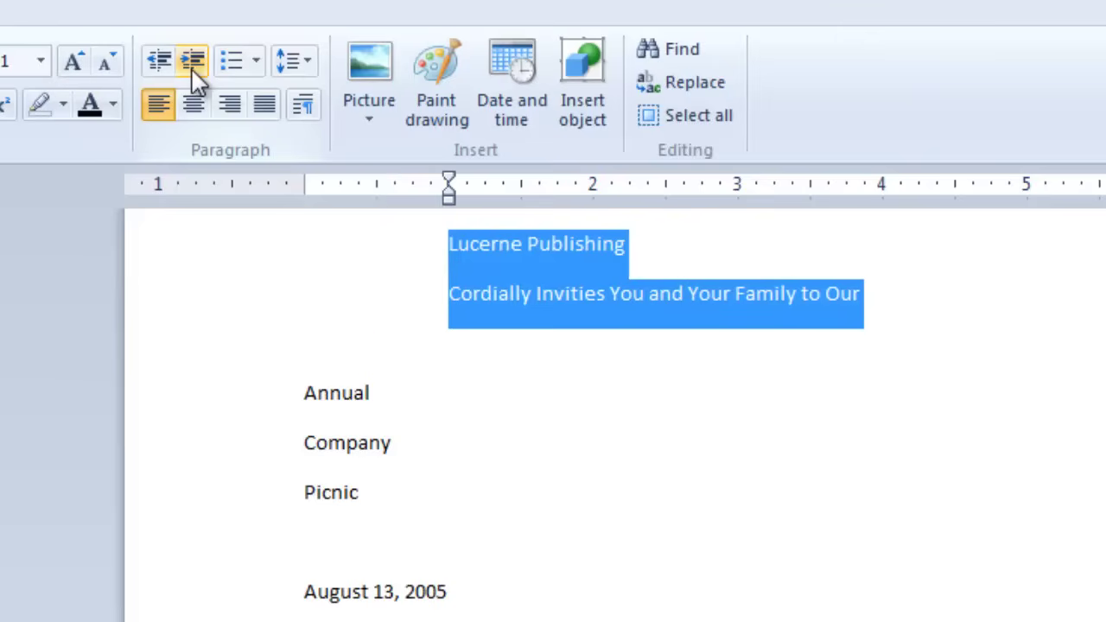
left_click(191, 67)
left_click(191, 67)
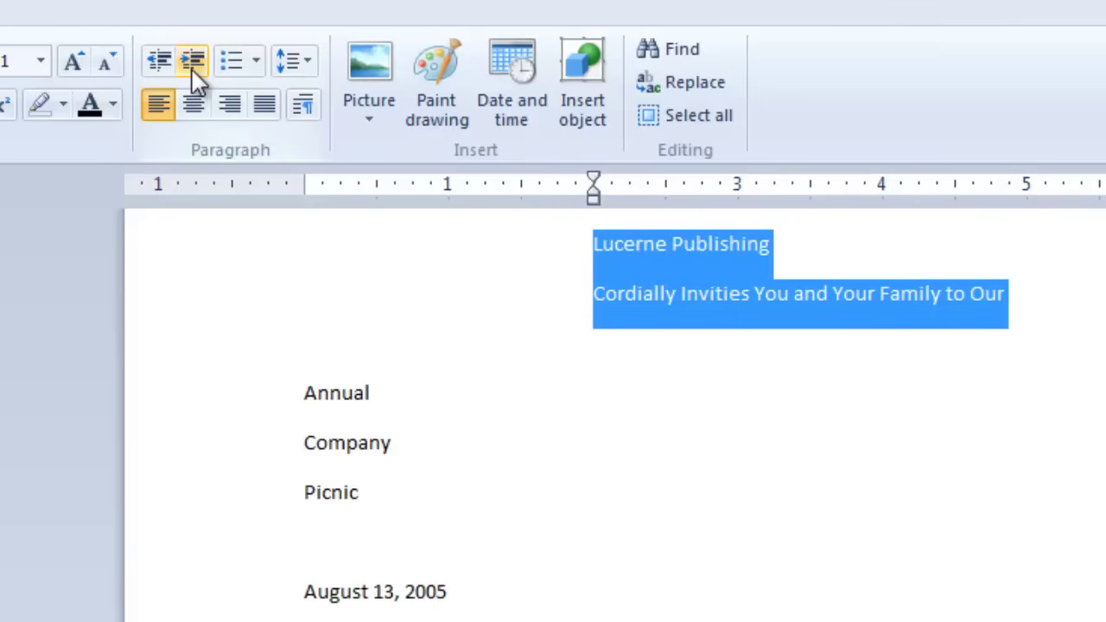
left_click(159, 63)
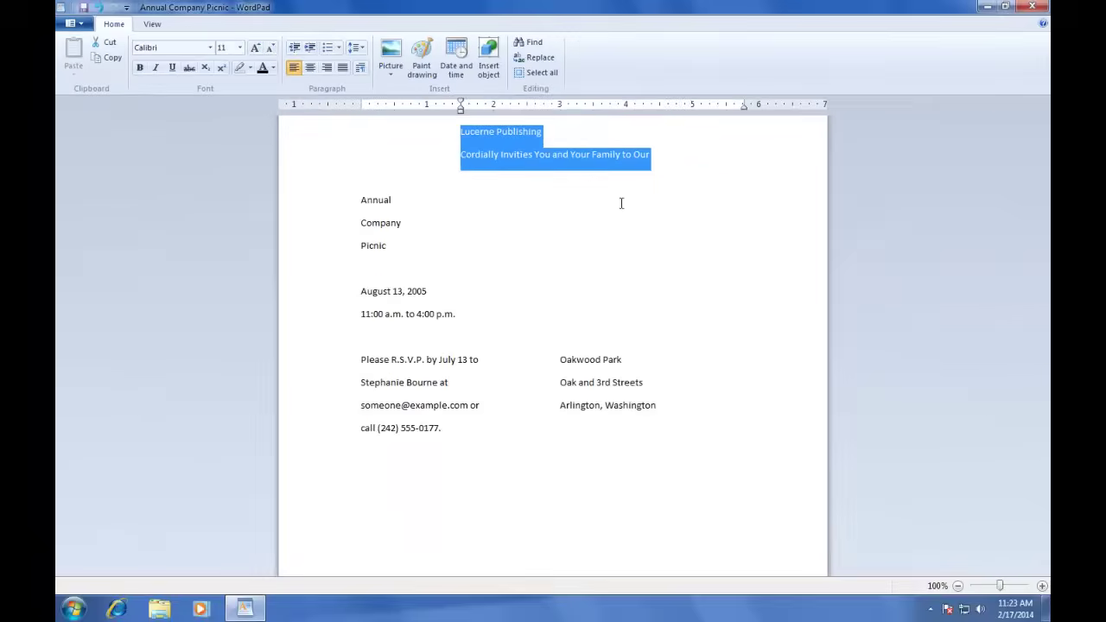
left_click(620, 203)
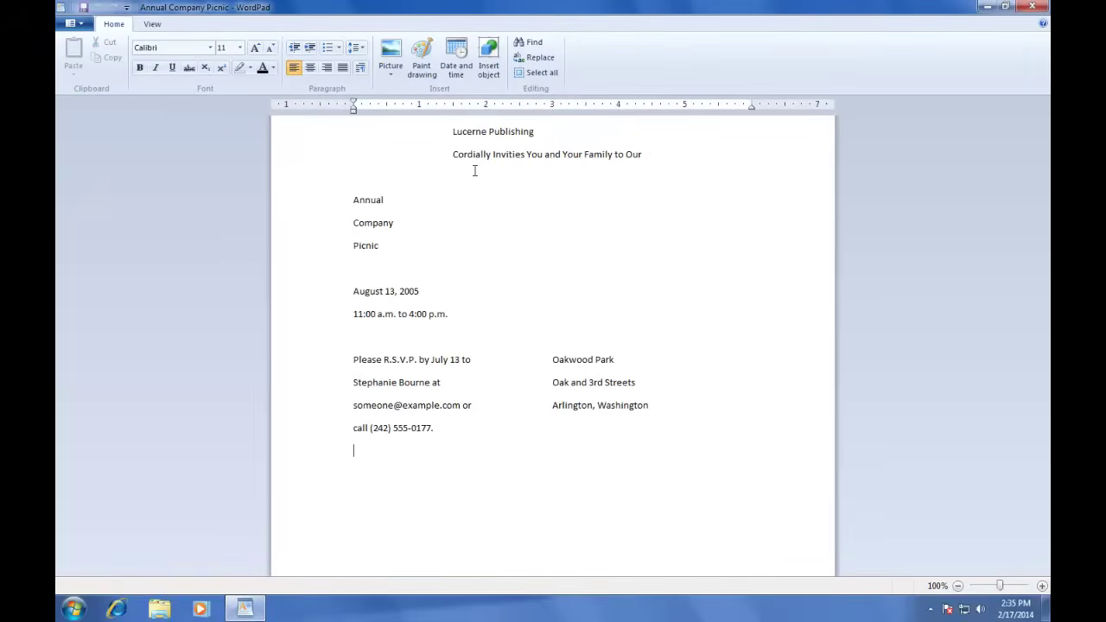
left_click(474, 169)
Step: Select 'Lucerne Publishing' and format it as 18 pt bold
left_click_drag(441, 139, 442, 163)
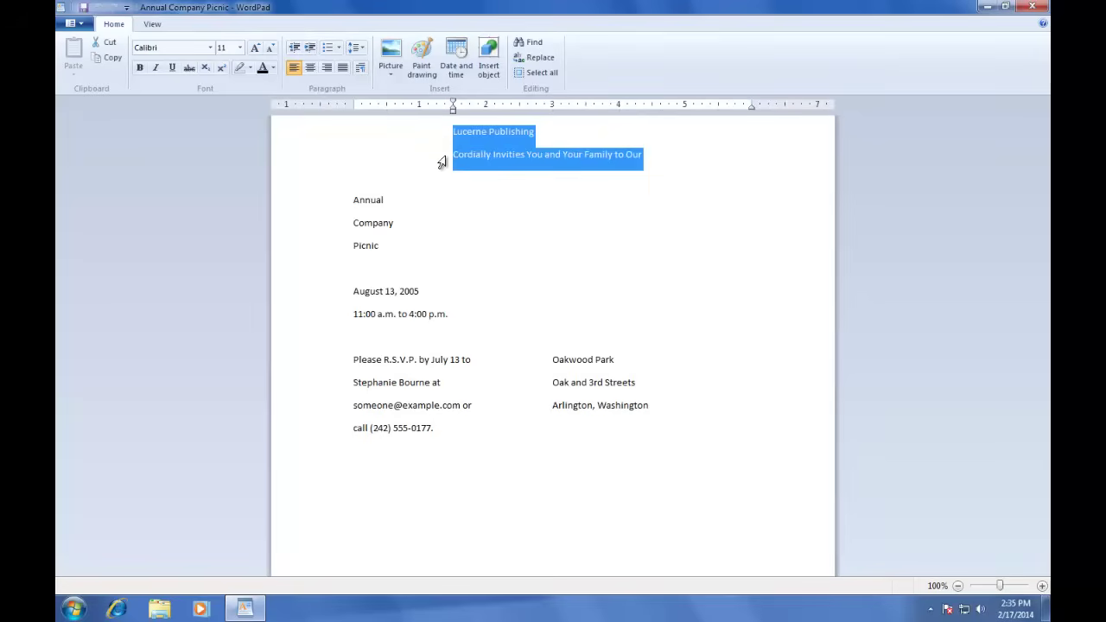
left_click(563, 133)
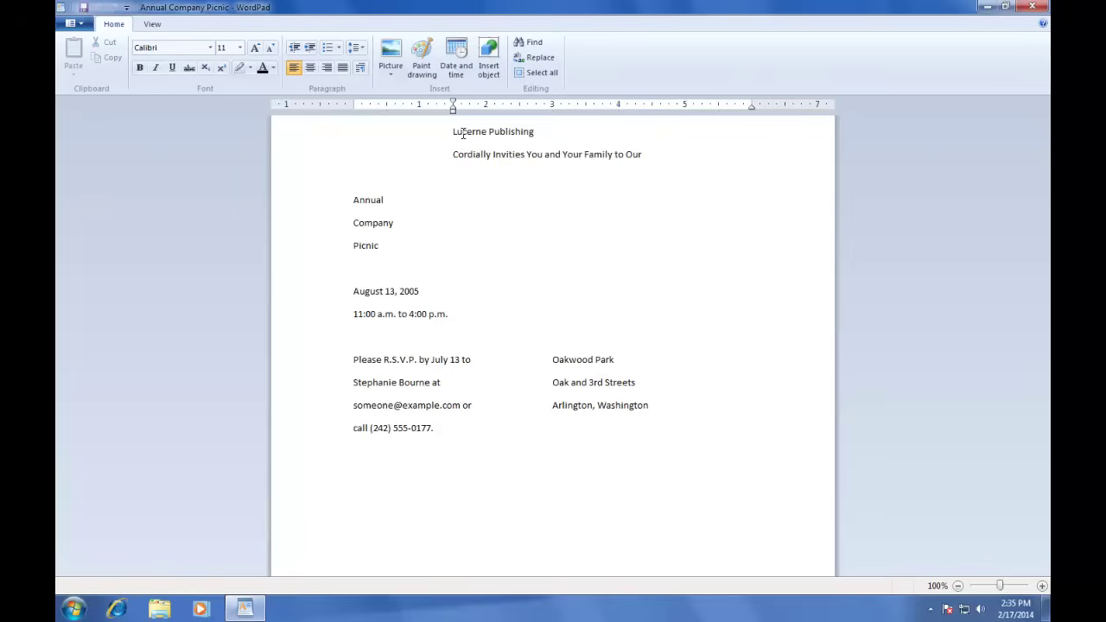
left_click_drag(453, 132, 534, 132)
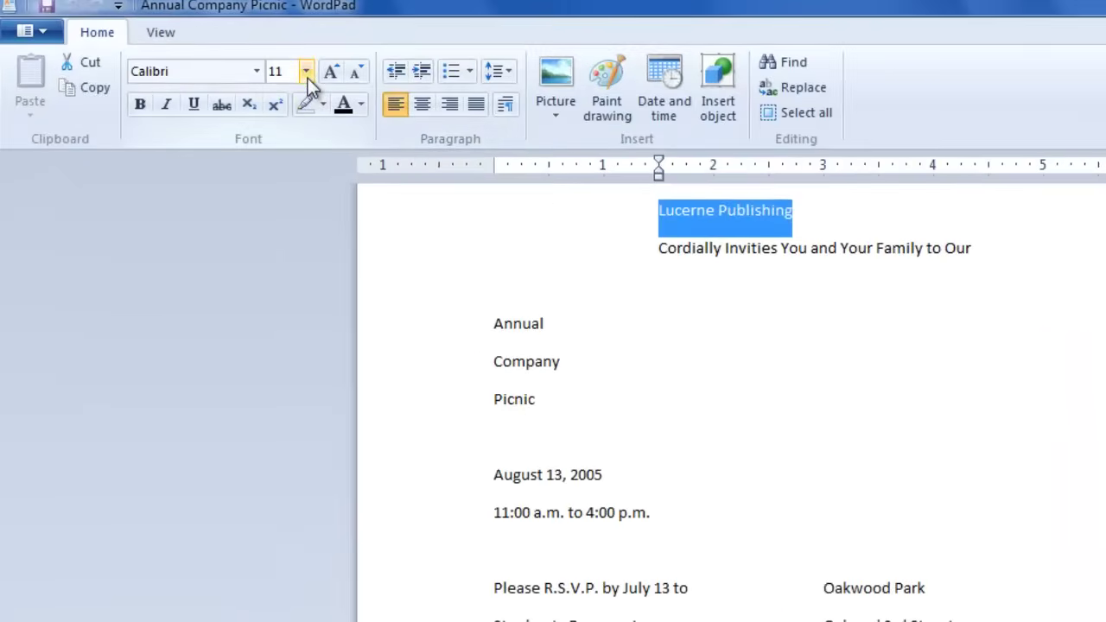
left_click(307, 72)
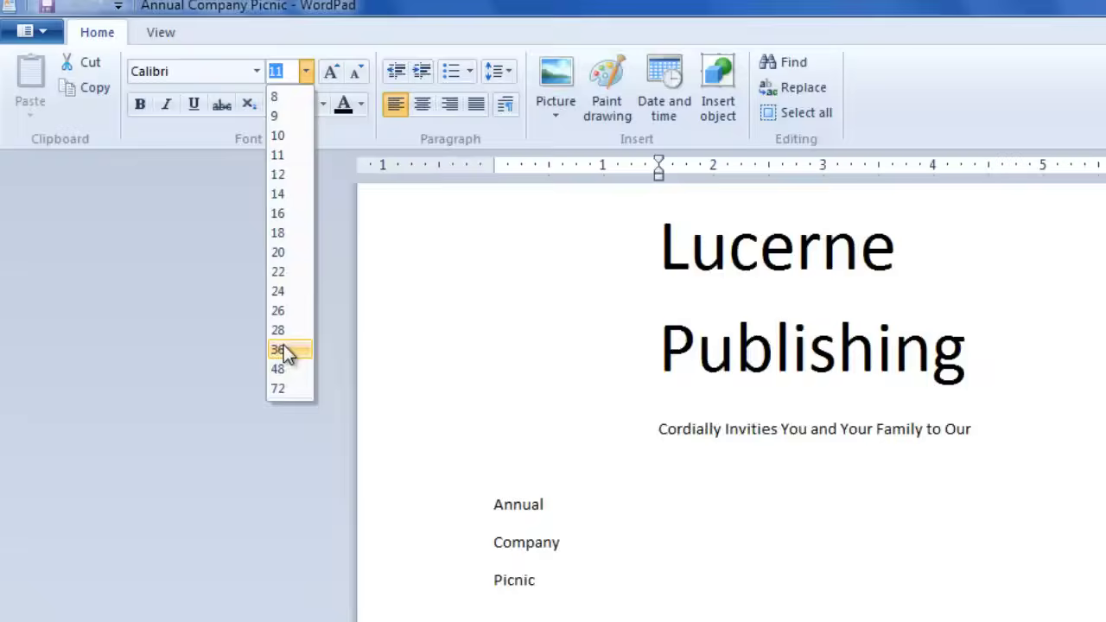
left_click(289, 251)
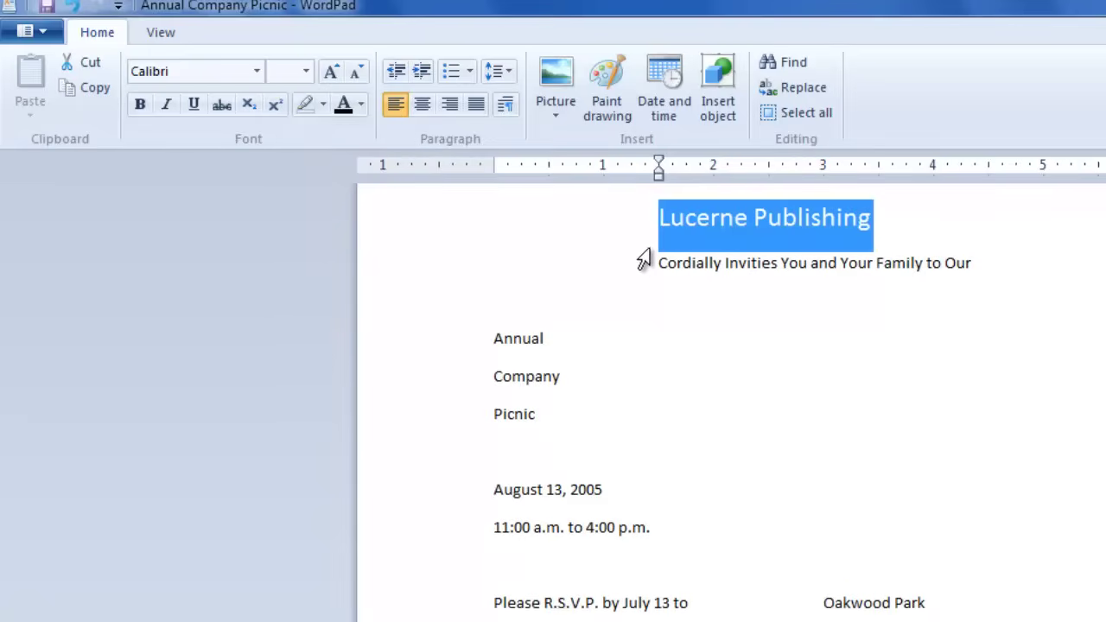
left_click(138, 107)
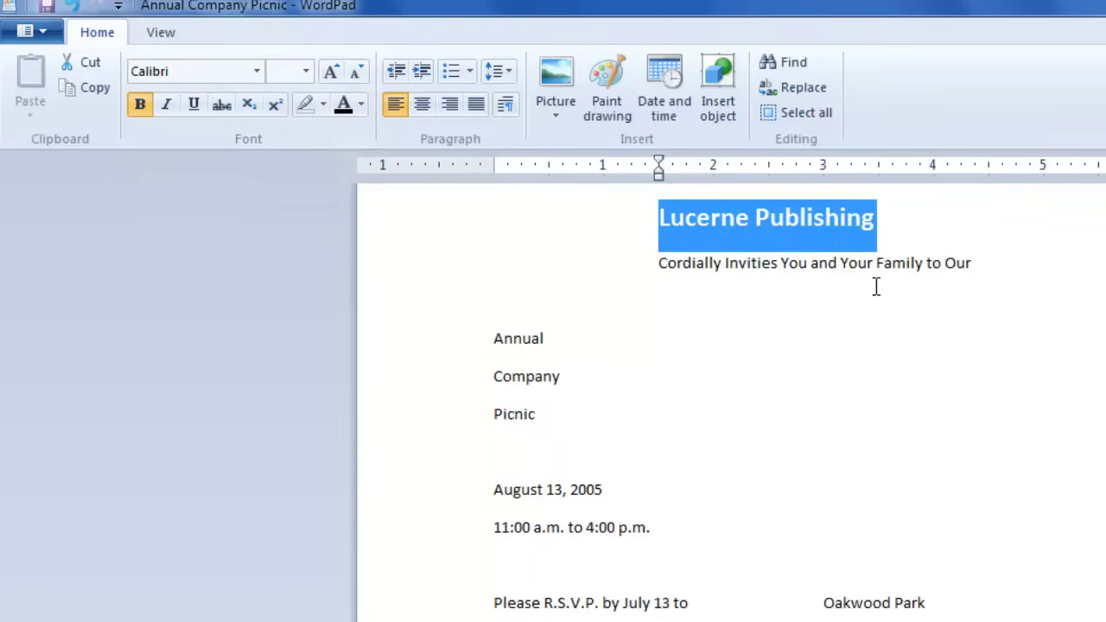
left_click(955, 220)
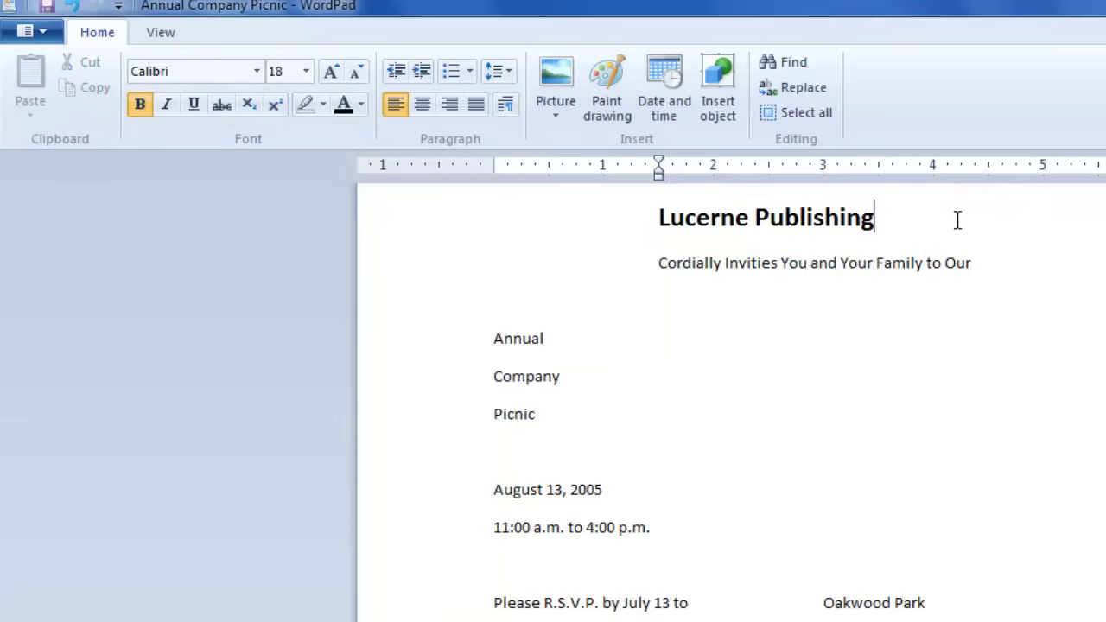
Step: Make the 'Cordially Invities You and Your Family to Our' line italic, not bold
left_click(665, 263)
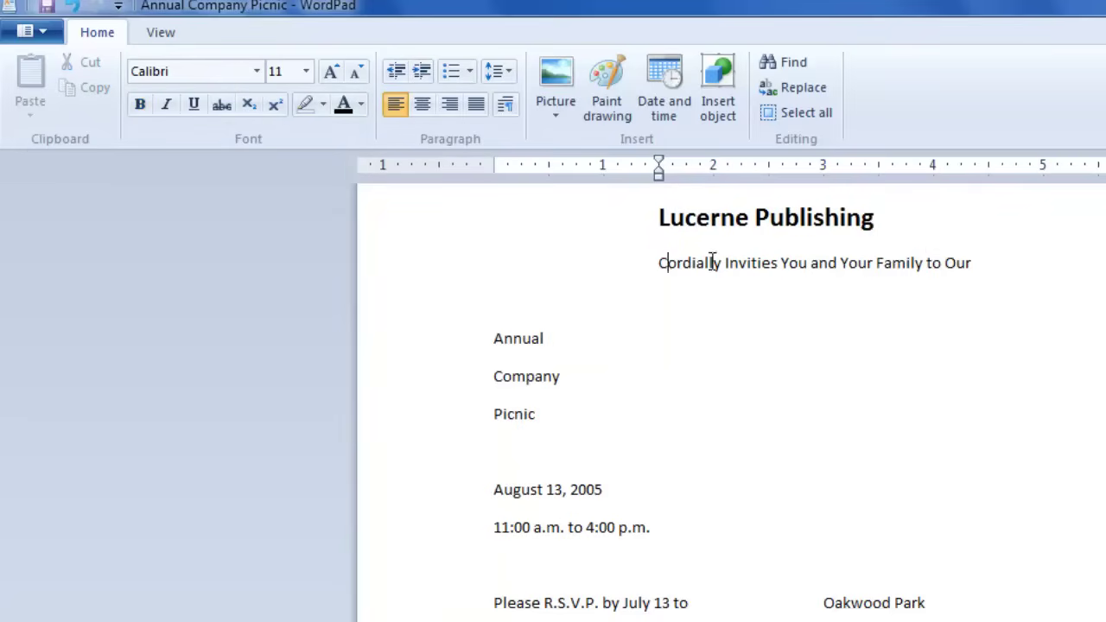
left_click_drag(713, 263, 1002, 261)
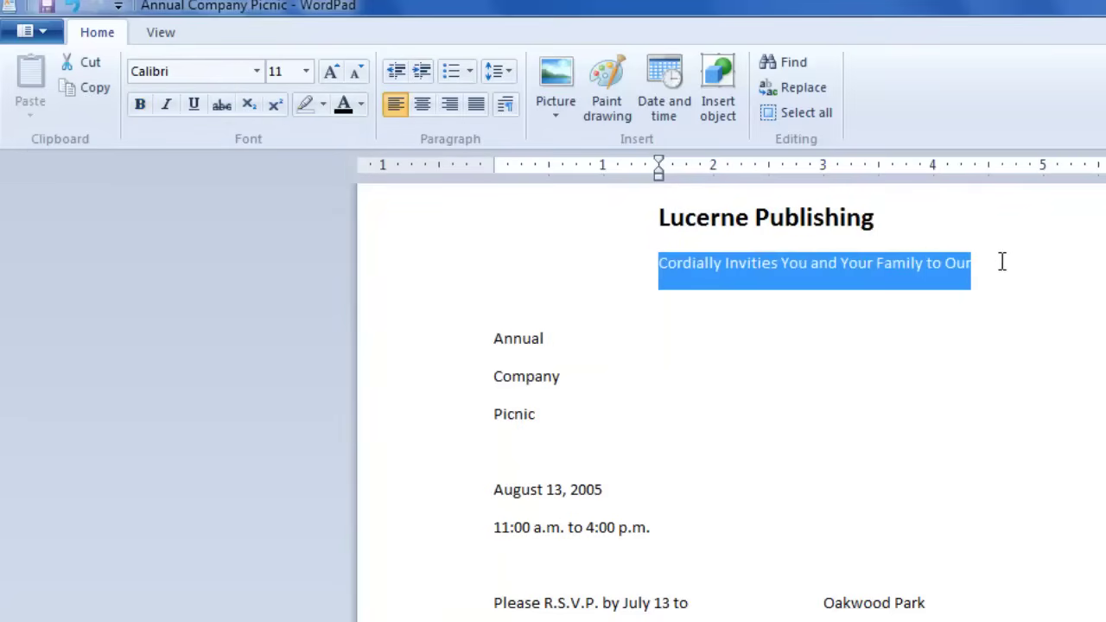
left_click(139, 105)
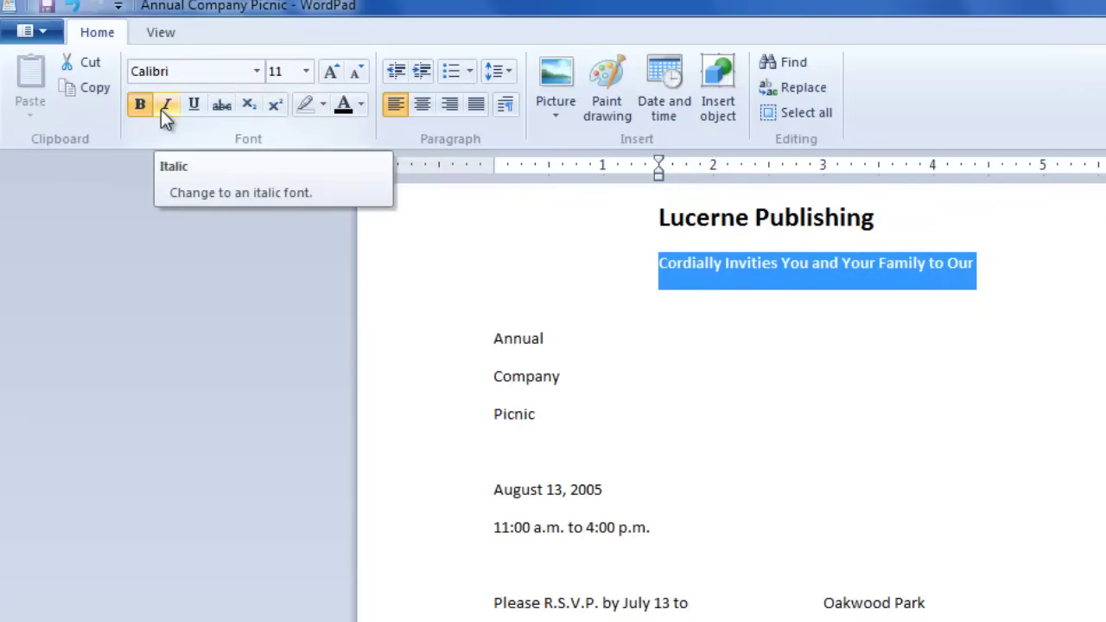
left_click(164, 107)
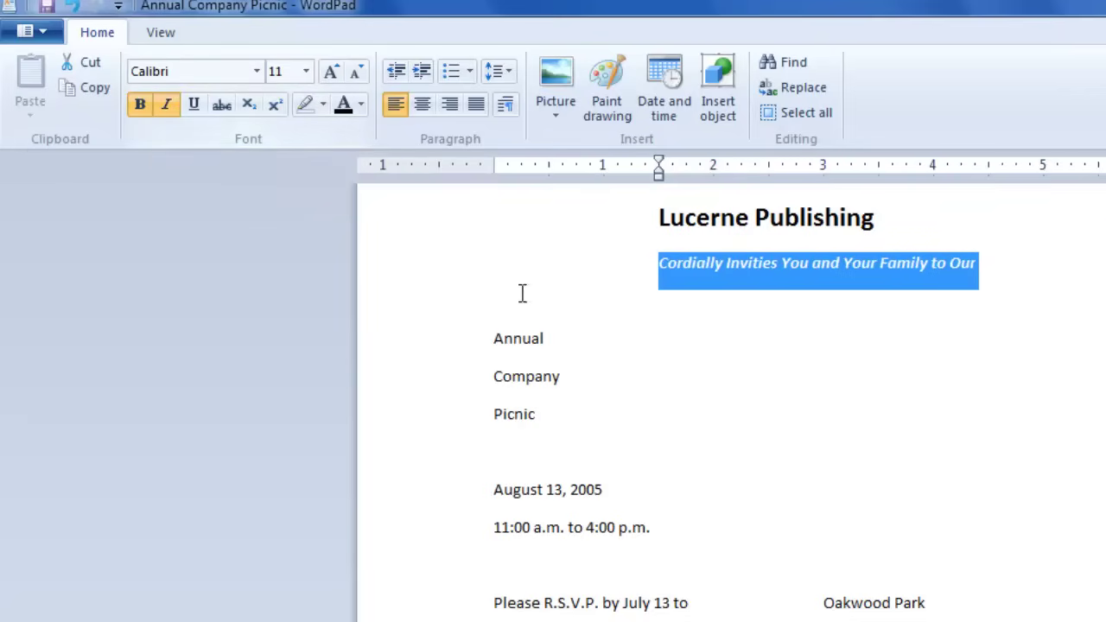
left_click(981, 272)
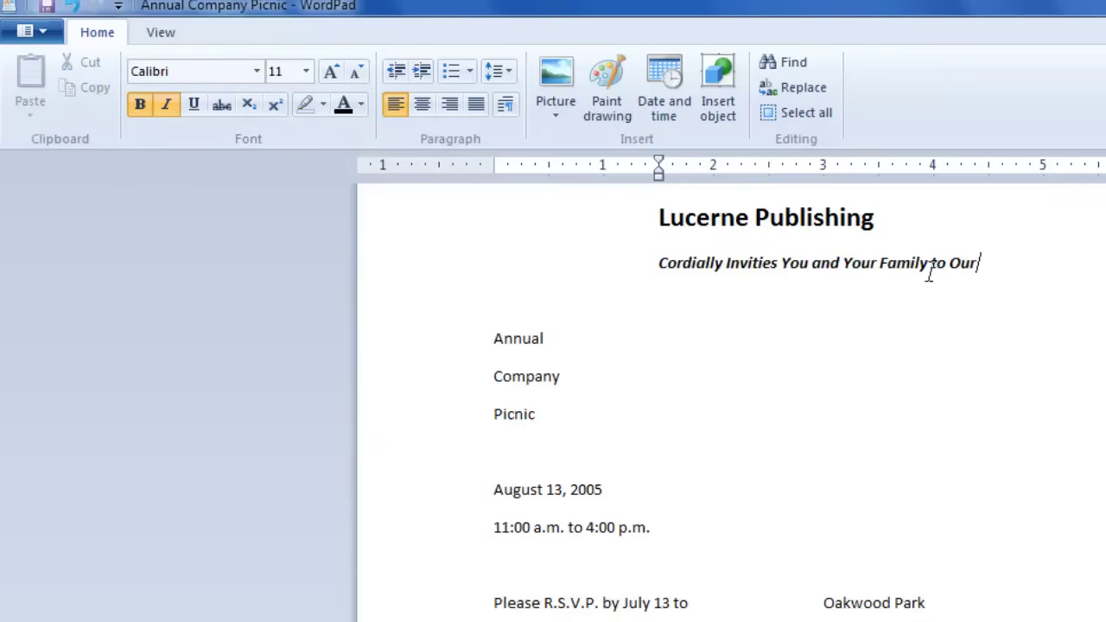
left_click_drag(656, 267, 1022, 262)
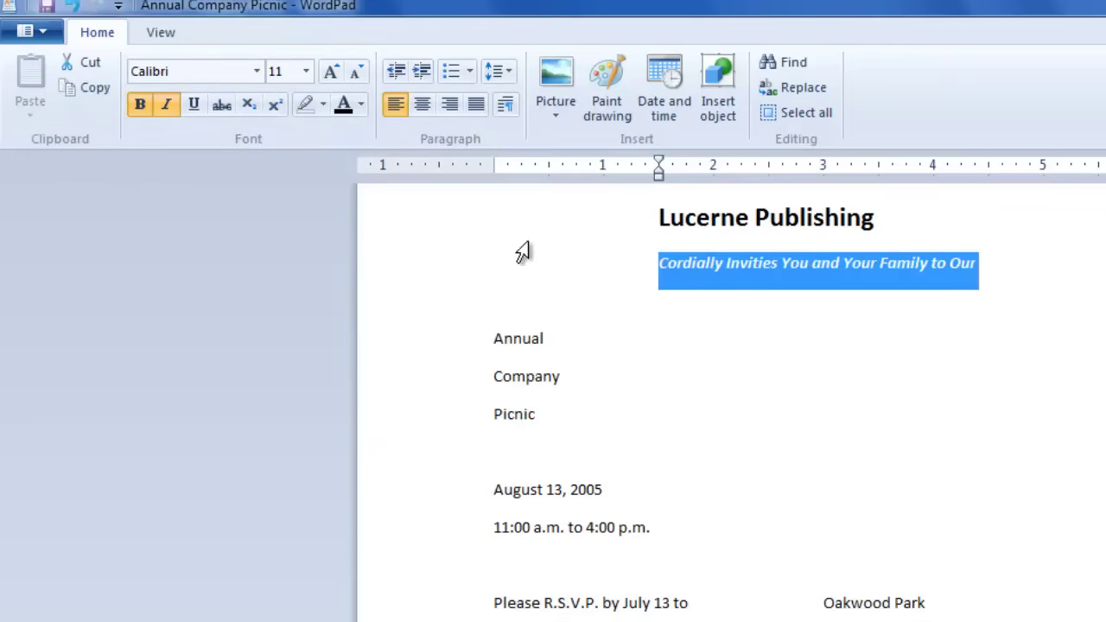
left_click(138, 112)
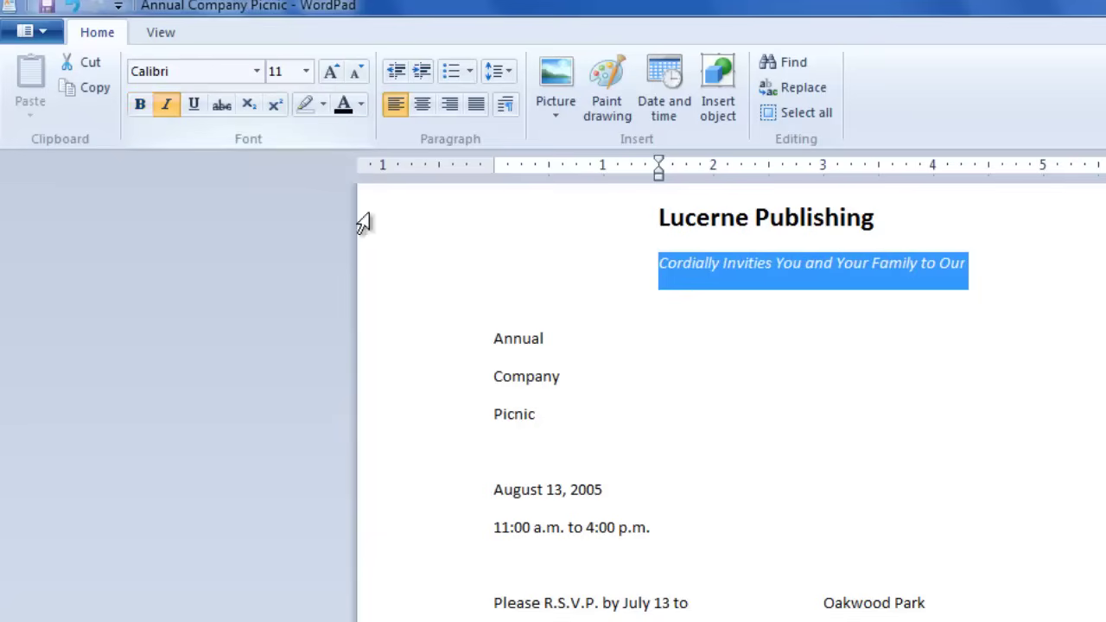
left_click(986, 263)
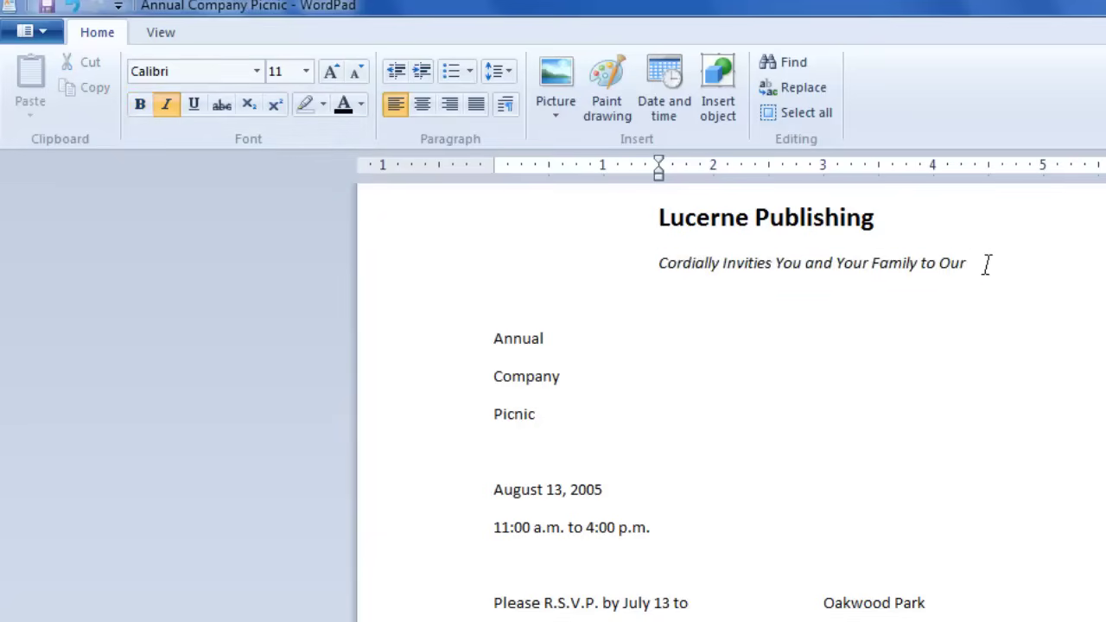
Step: Keep the Lucerne Publishing heading bold
left_click(660, 218)
triple_click(765, 211)
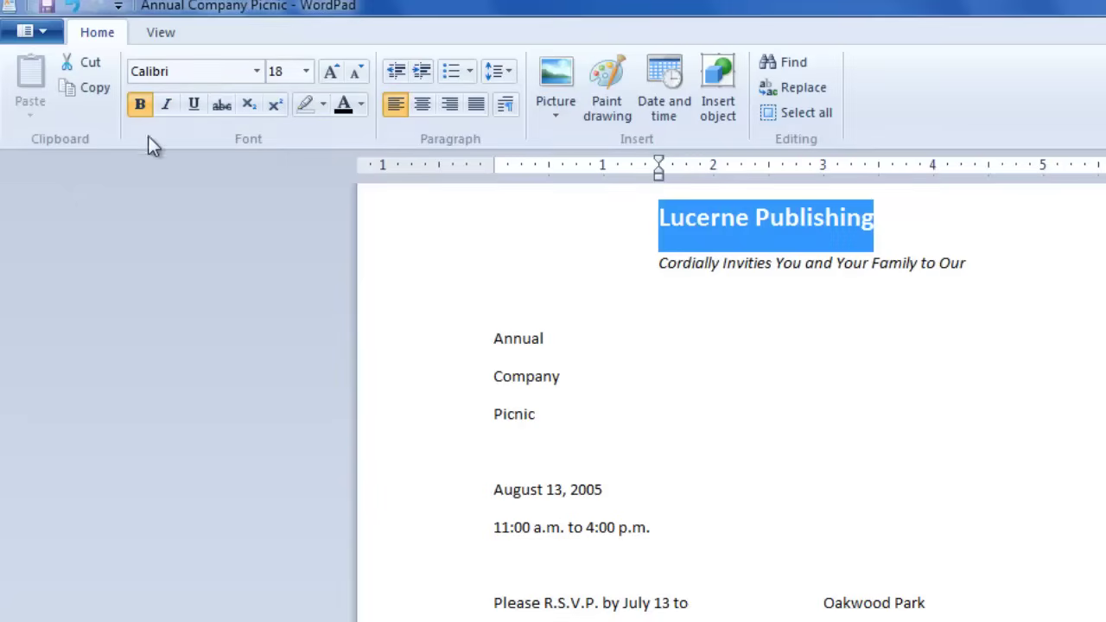
left_click(139, 104)
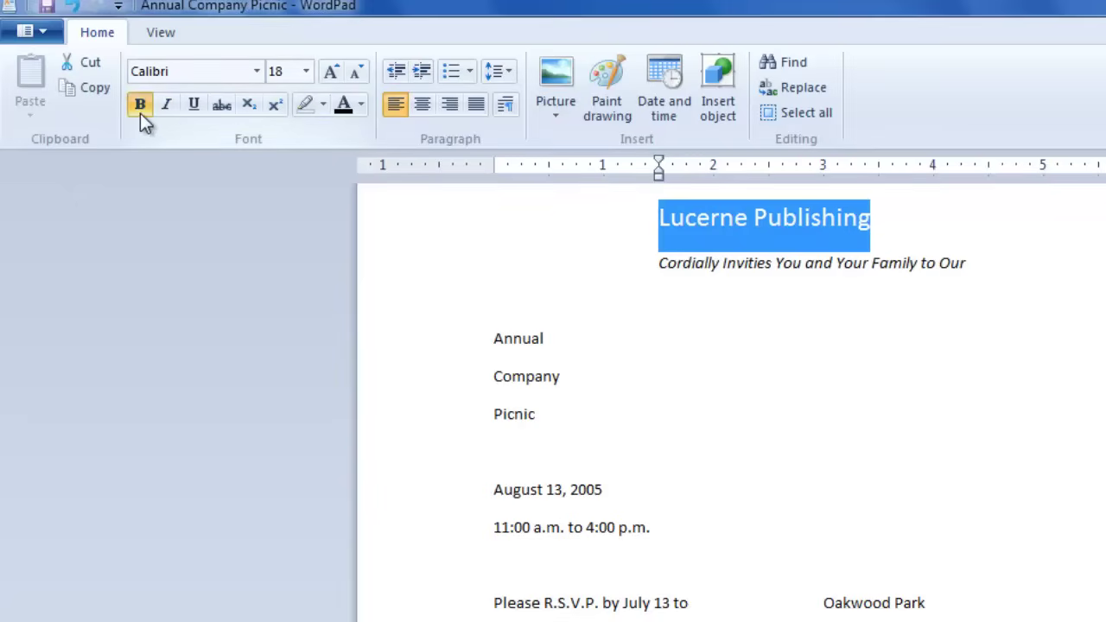
left_click(140, 113)
left_click(1027, 249)
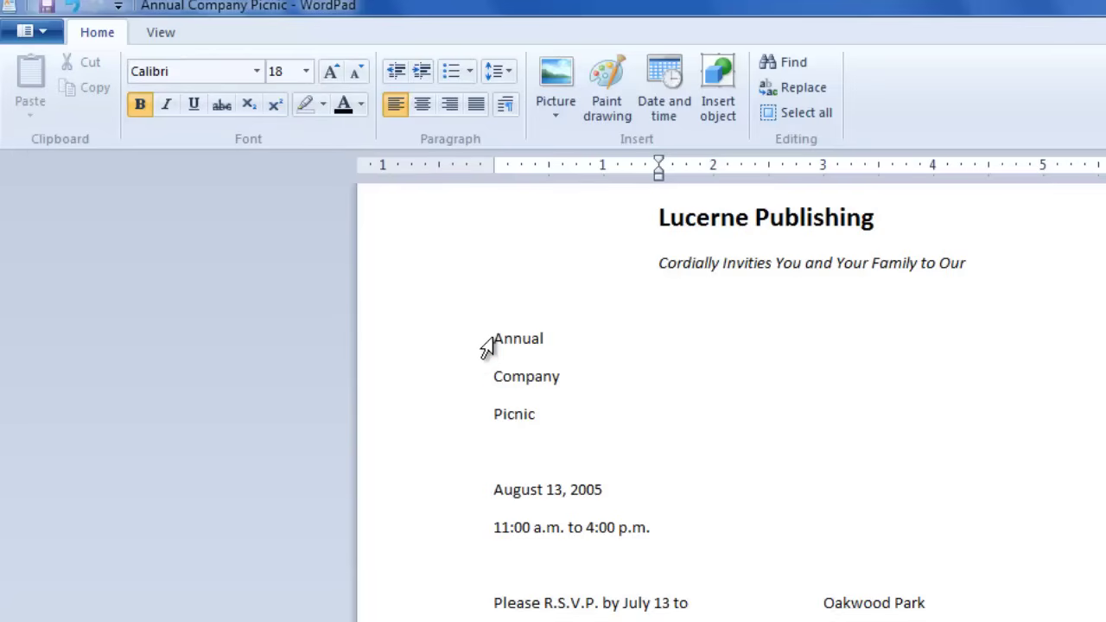
Step: Set the Annual and Company lines to 48 pt
left_click_drag(486, 347, 578, 391)
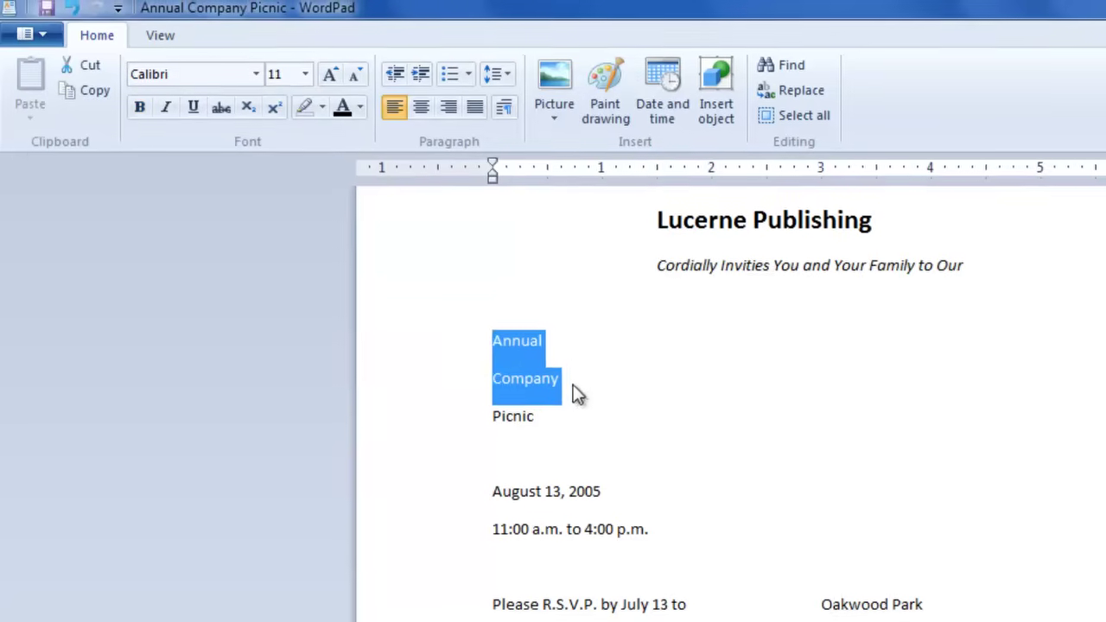
left_click(305, 75)
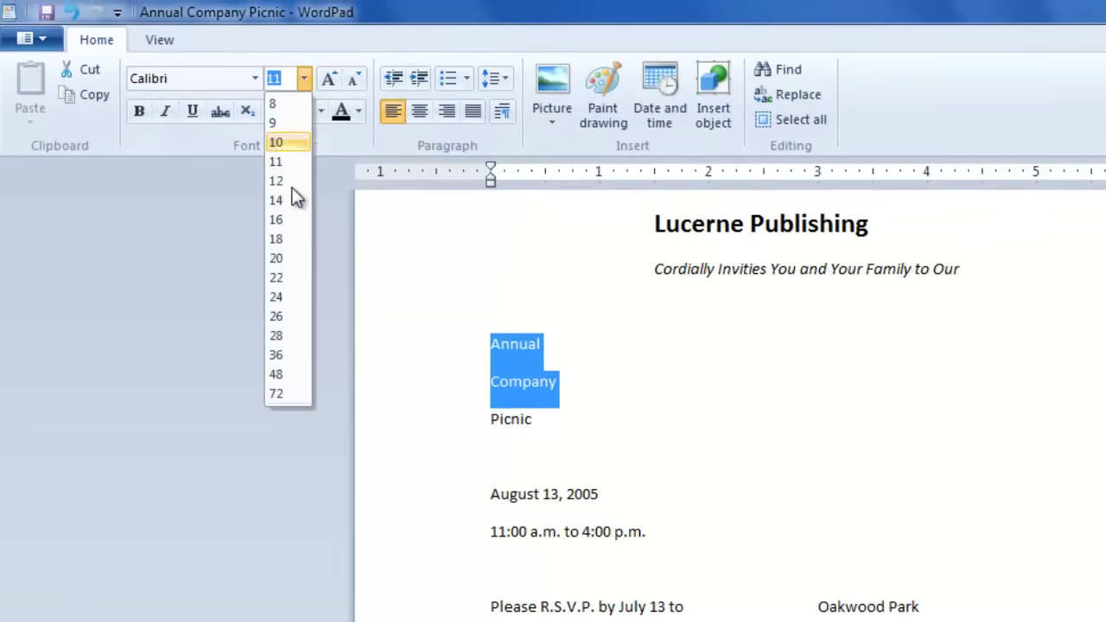
left_click(277, 374)
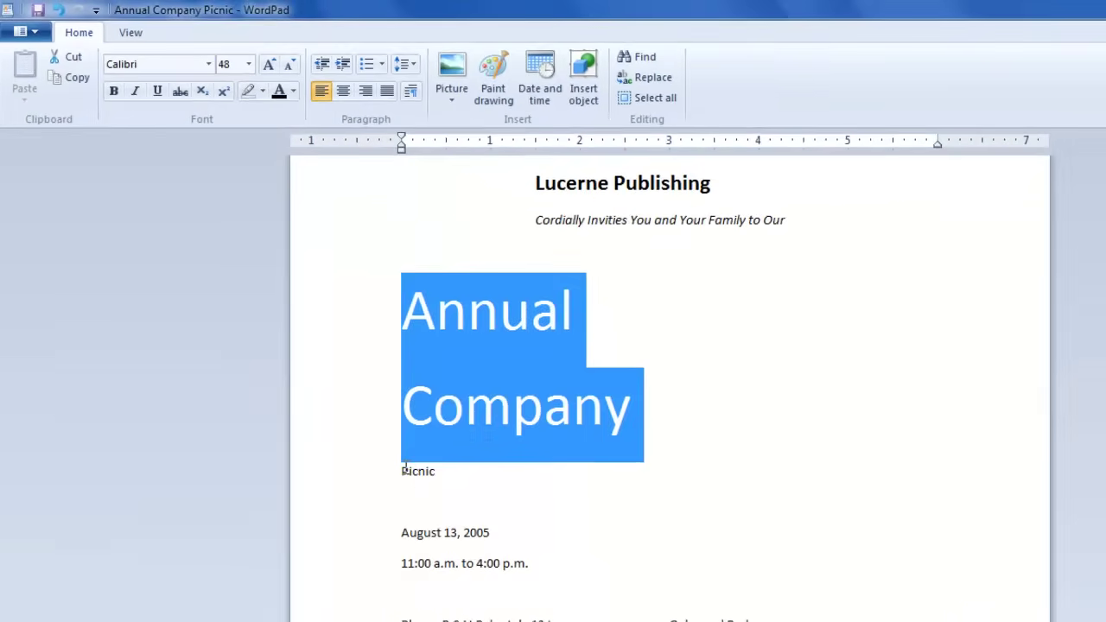
Step: Make the word Picnic bold at 72 pt
left_click_drag(403, 471, 454, 474)
left_click(248, 64)
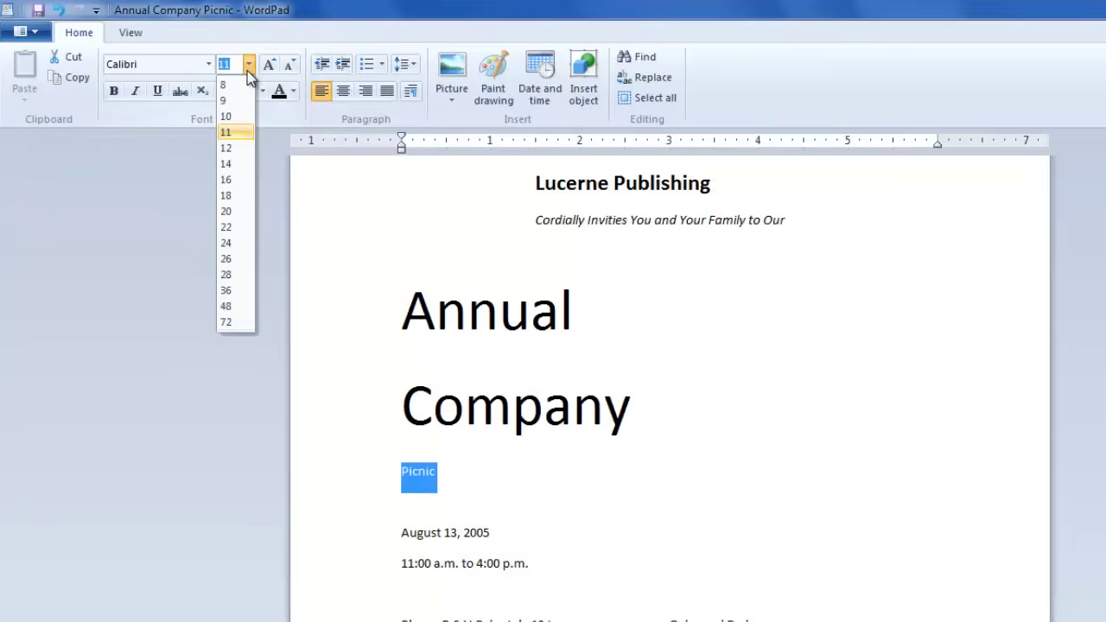
left_click(226, 323)
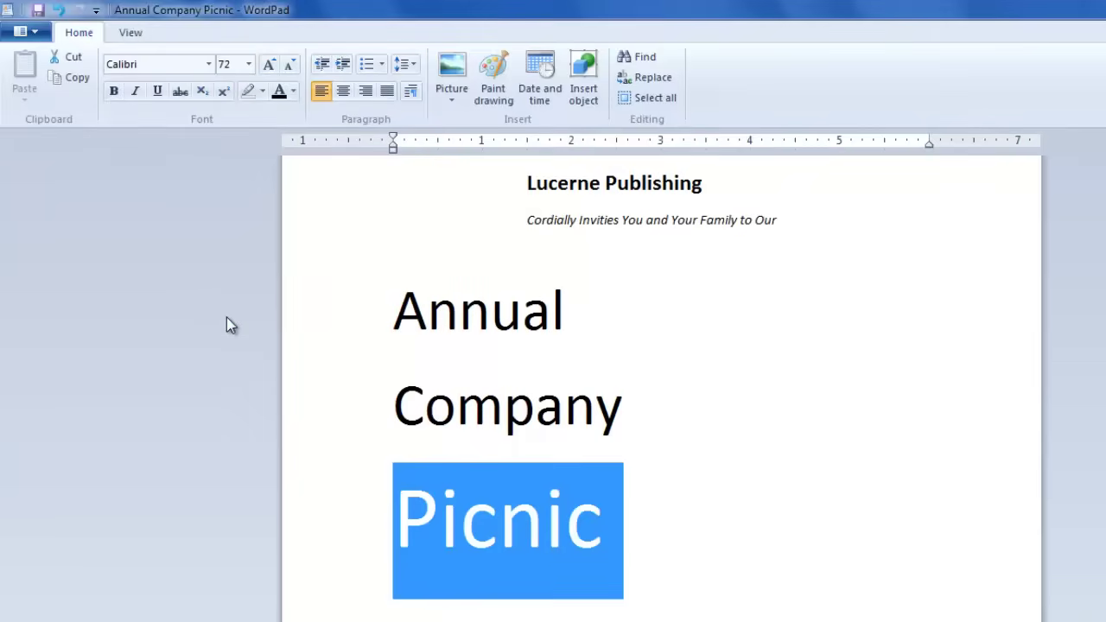
left_click(114, 91)
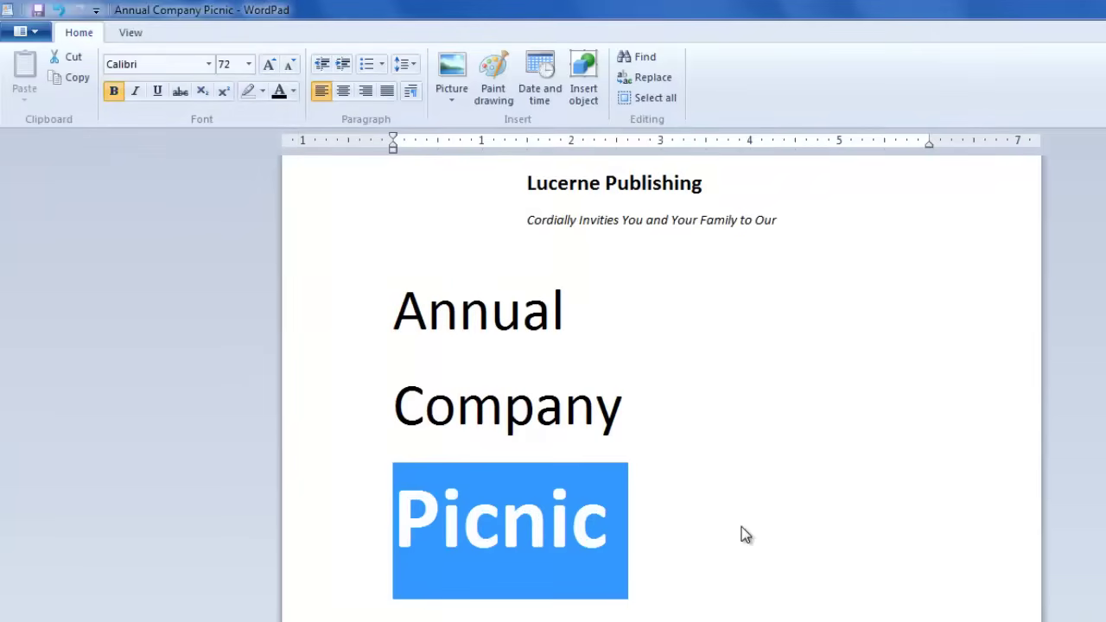
left_click(700, 544)
scroll(674, 529, "down", 2)
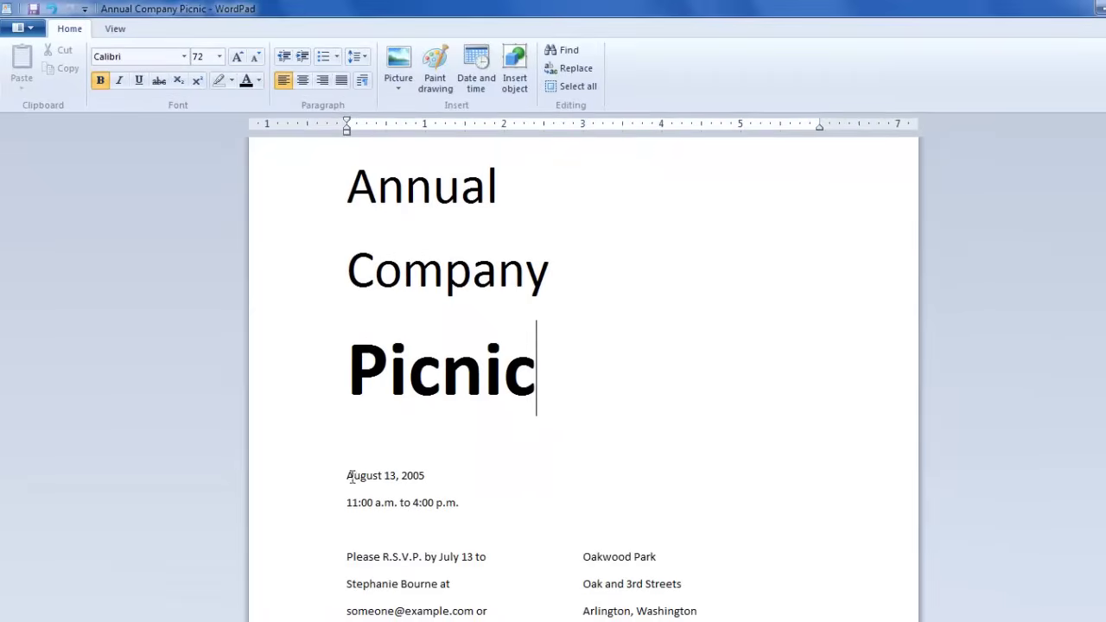
Step: Right-align the 'August 13, 2005' and '11:00 a.m. to 4:00 p.m.' lines after trying center and left
left_click_drag(350, 475, 462, 502)
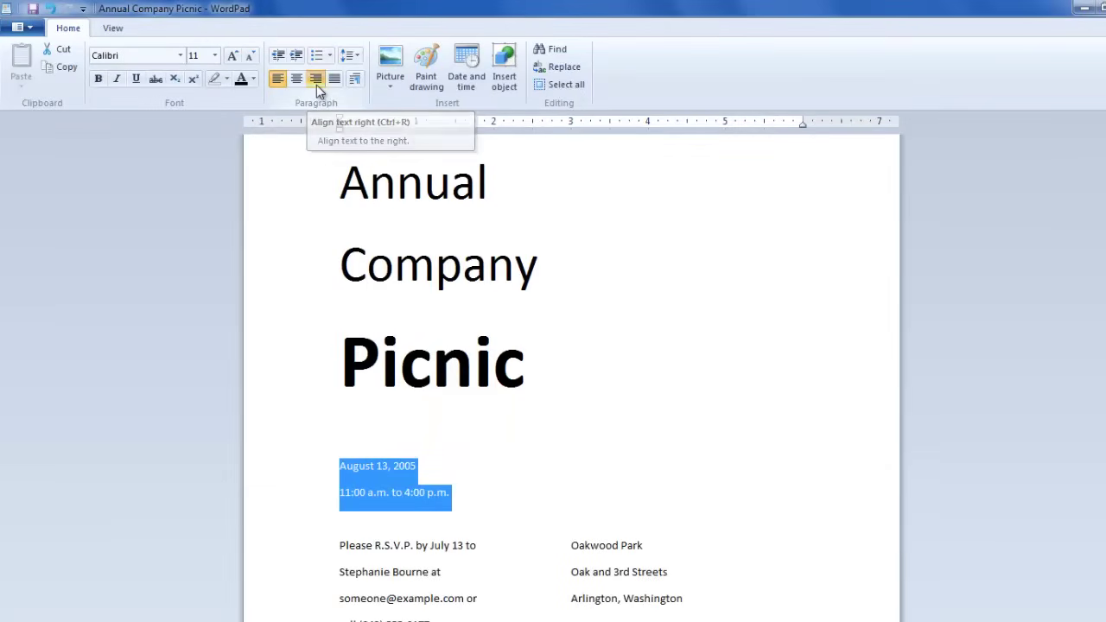
left_click(316, 79)
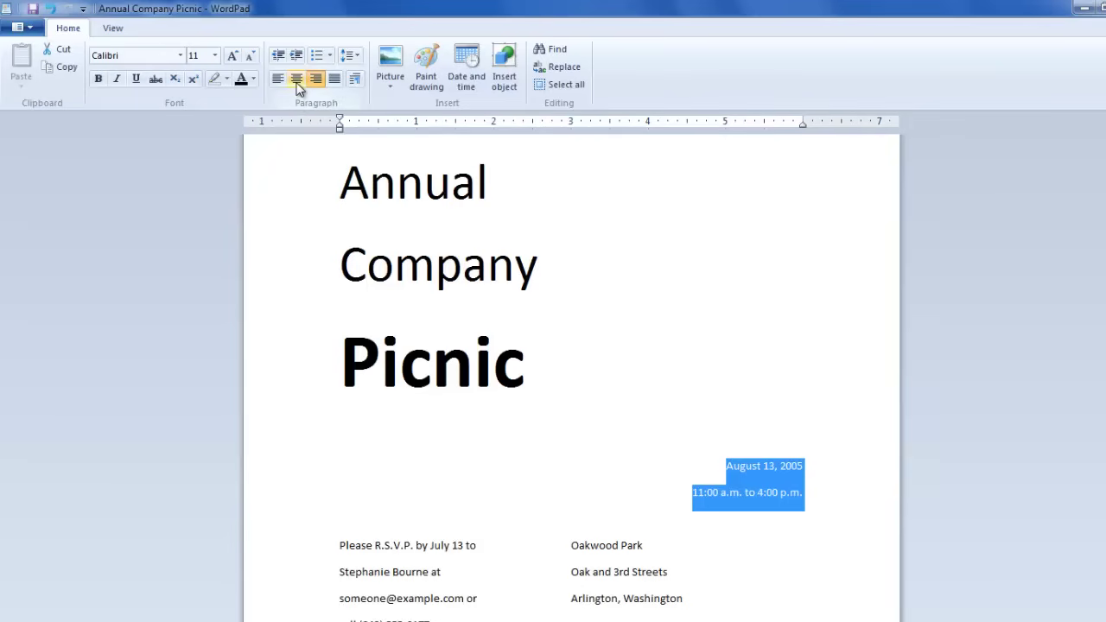
left_click(297, 79)
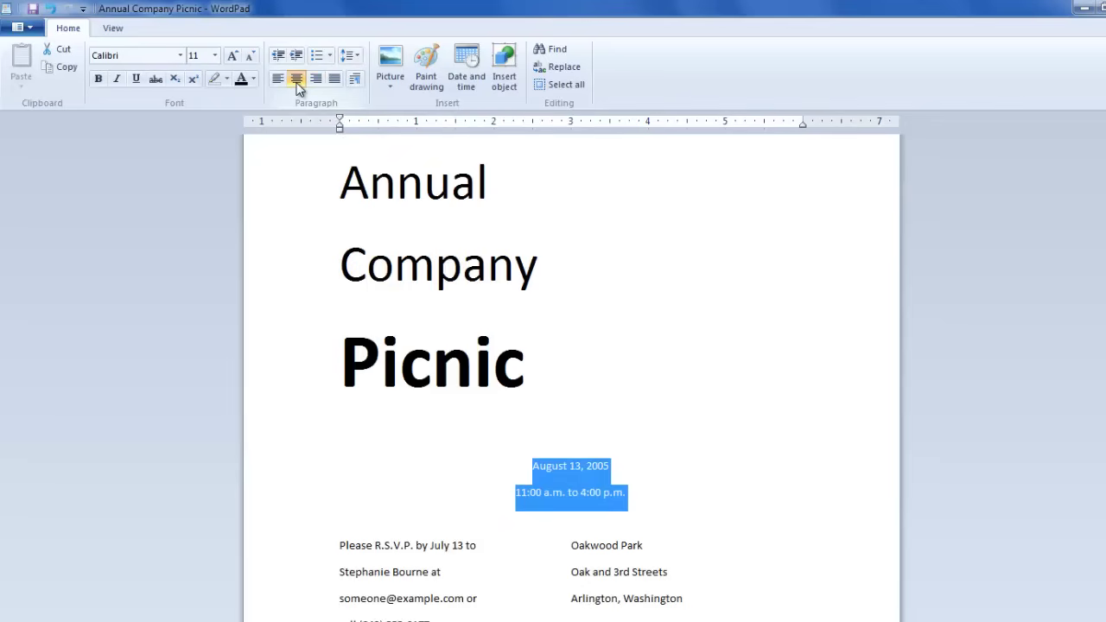
left_click(280, 80)
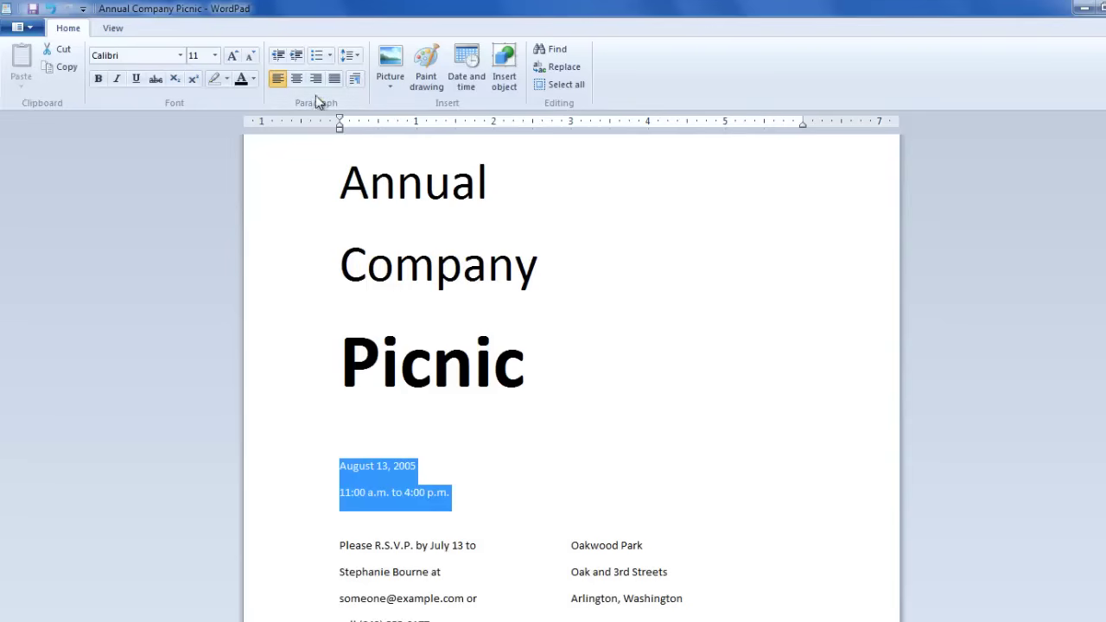
left_click(316, 80)
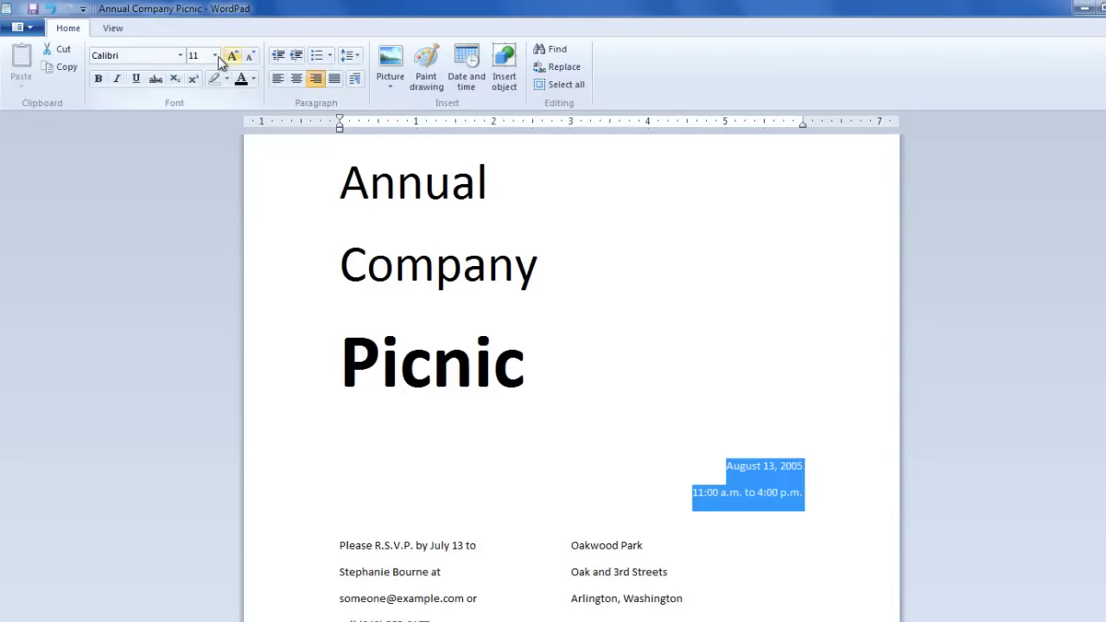
Step: Resize the date and time lines to 22 pt and align them to the left margin
left_click(215, 55)
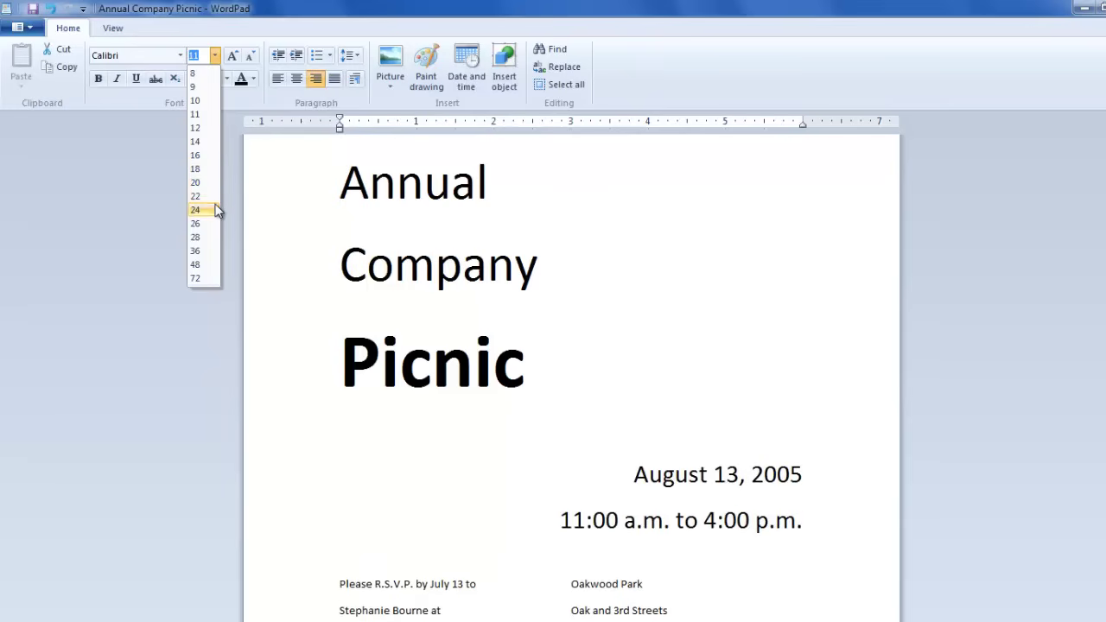
left_click(217, 210)
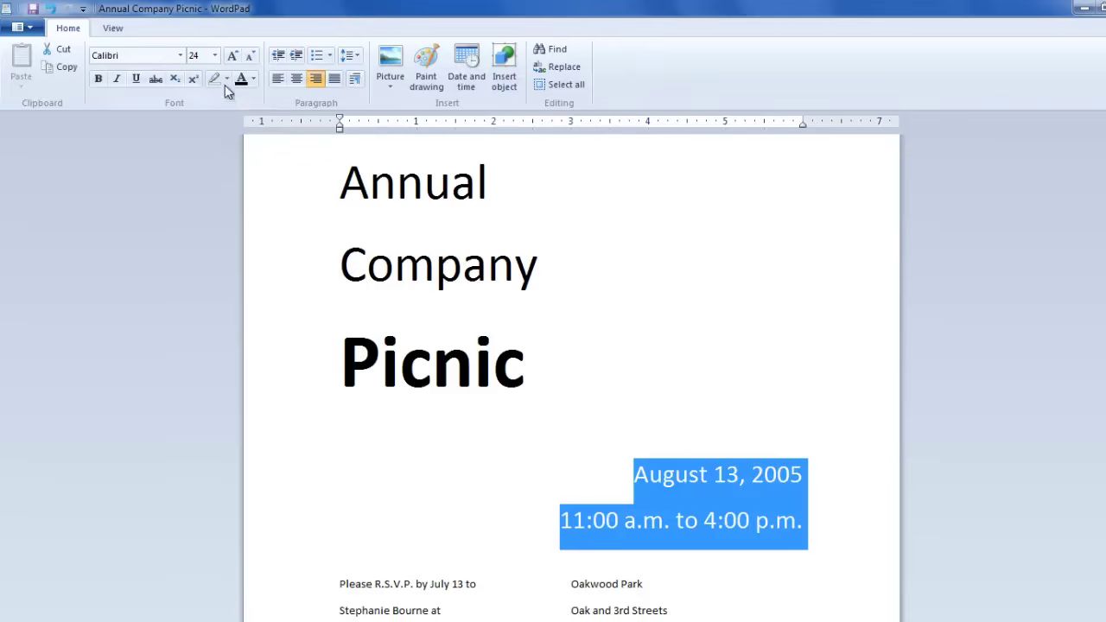
left_click(215, 55)
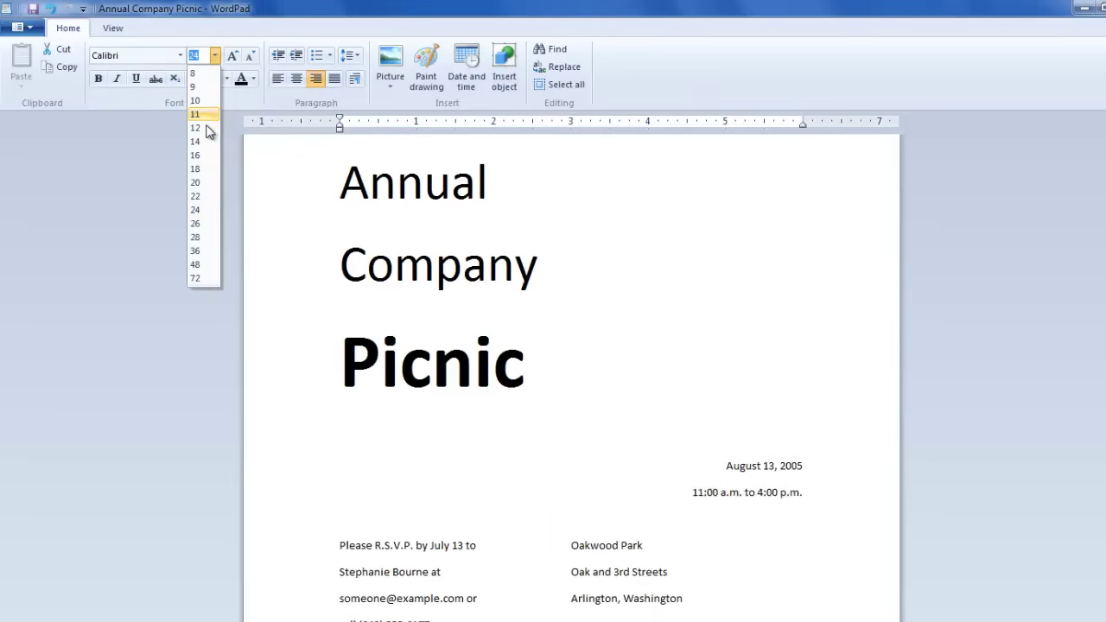
left_click(207, 197)
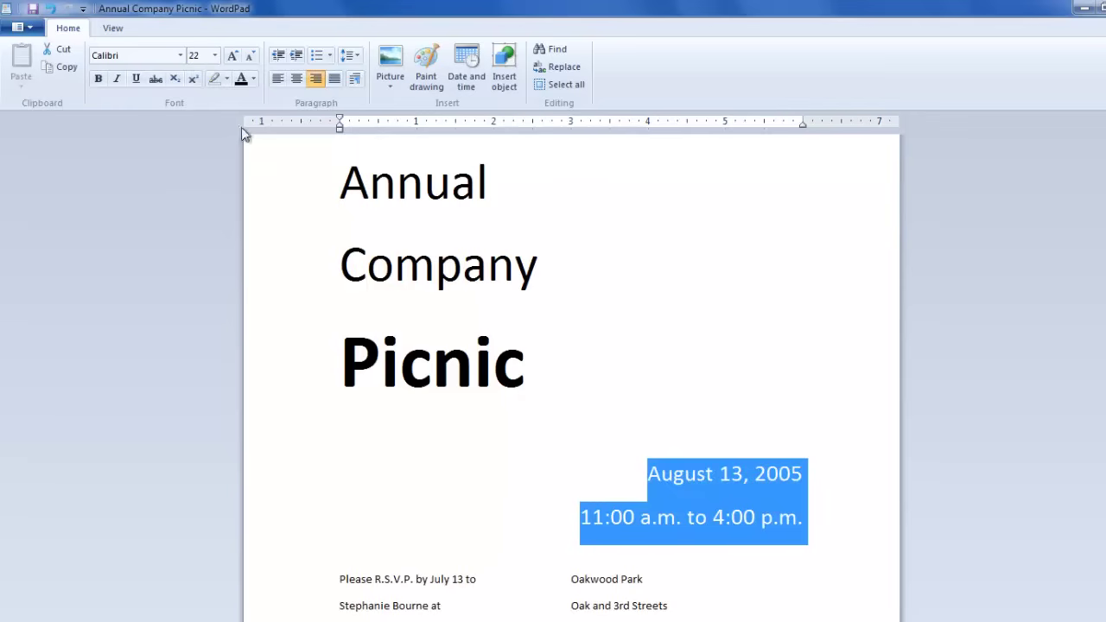
left_click(276, 81)
left_click(331, 474)
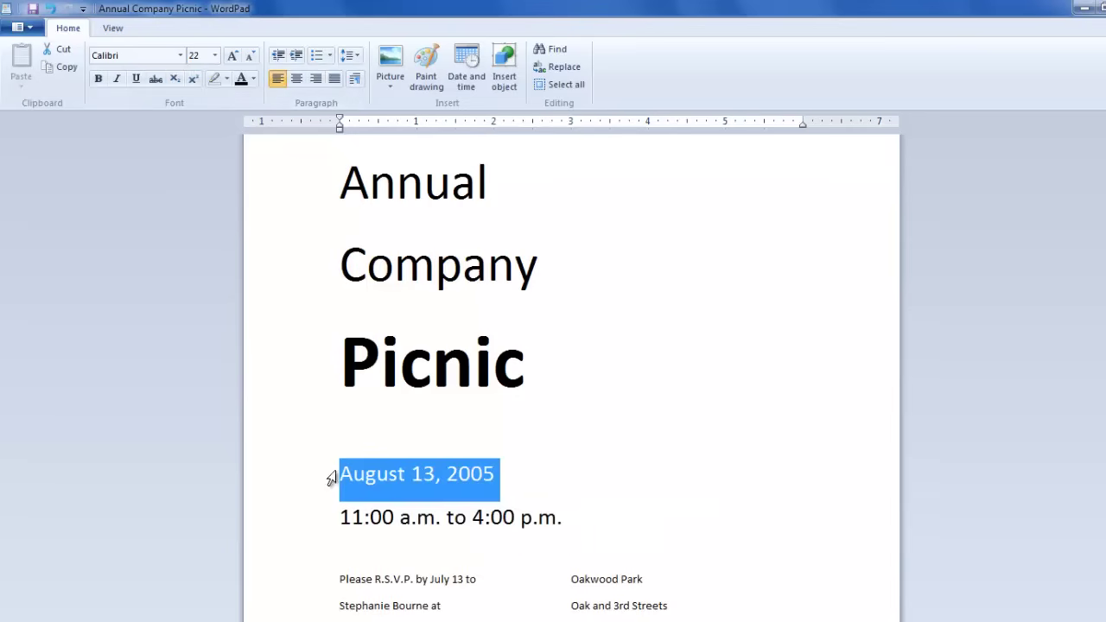
Step: Indent the date and time lines with matching tab spacing
left_click(342, 477)
key("Tab")
key("Tab")
key("Tab")
key("Tab")
key("Tab")
key("Tab")
key("Tab")
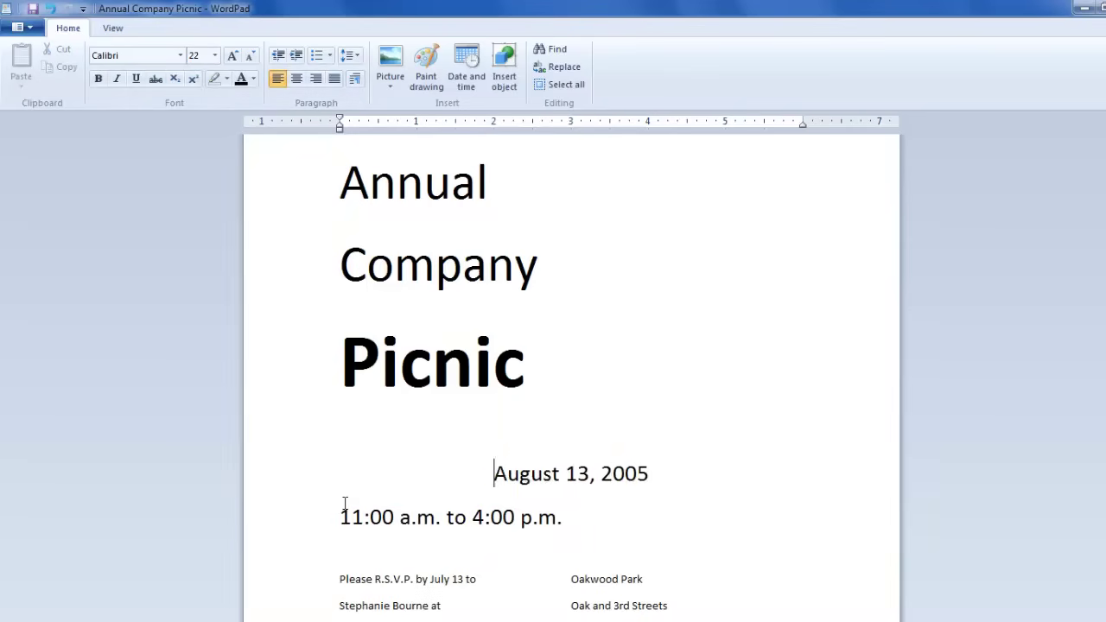
left_click(341, 516)
key("Tab")
key("Tab")
key("Tab")
key("Tab")
key("Tab")
key("Tab")
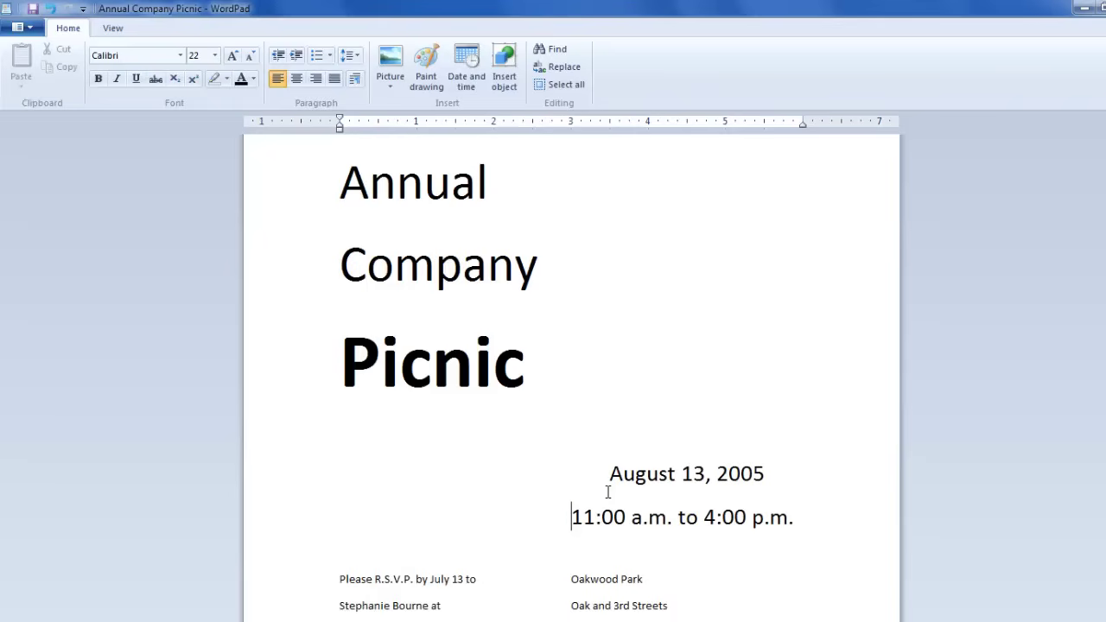
key("Tab")
key("BackSpace")
left_click(610, 474)
key("BackSpace")
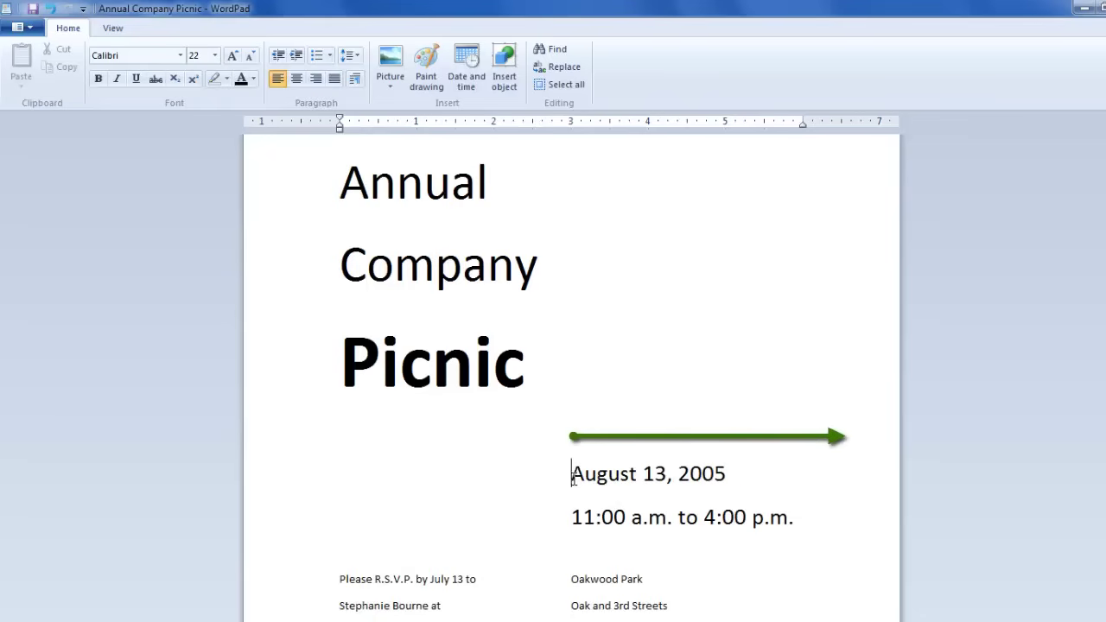
Step: Change the date and time text to 36 pt, then 20 pt
left_click_drag(572, 473, 791, 519)
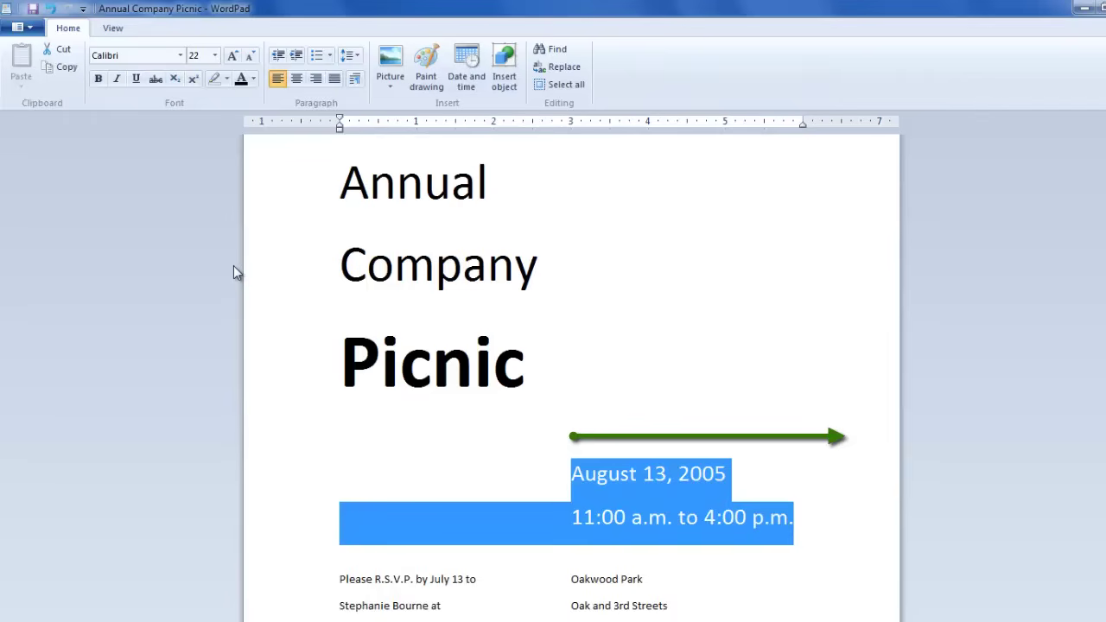
left_click(214, 55)
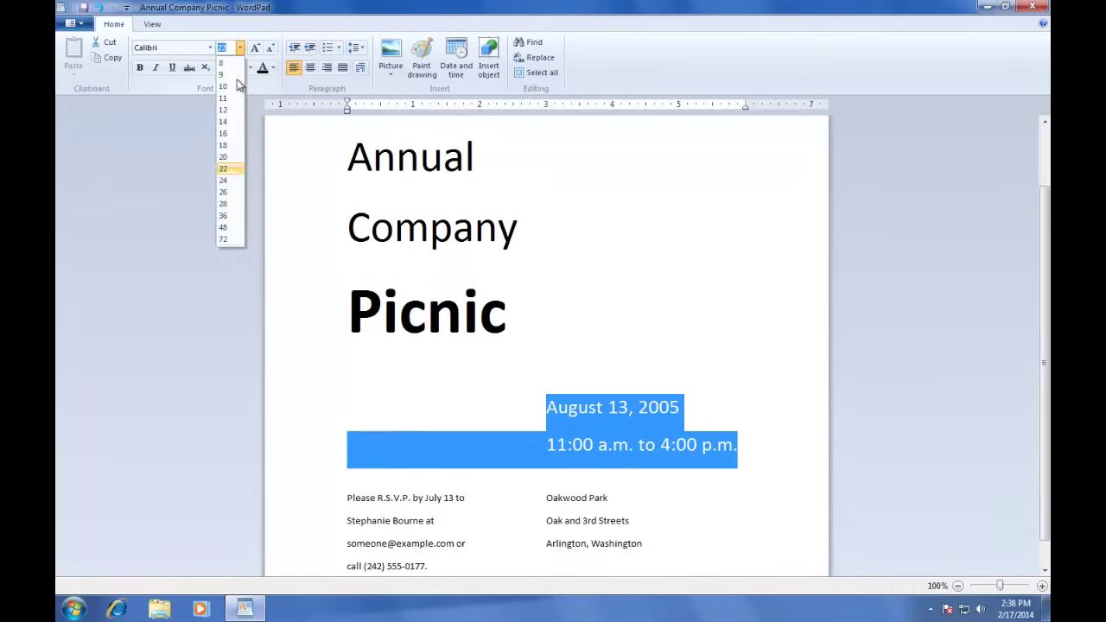
left_click(226, 216)
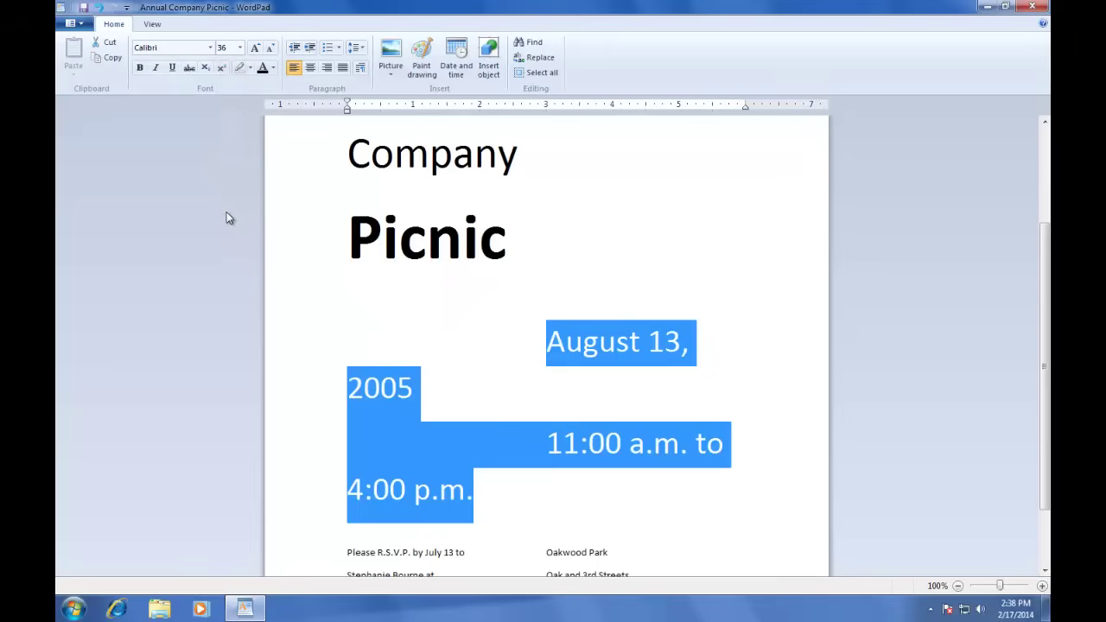
left_click(241, 49)
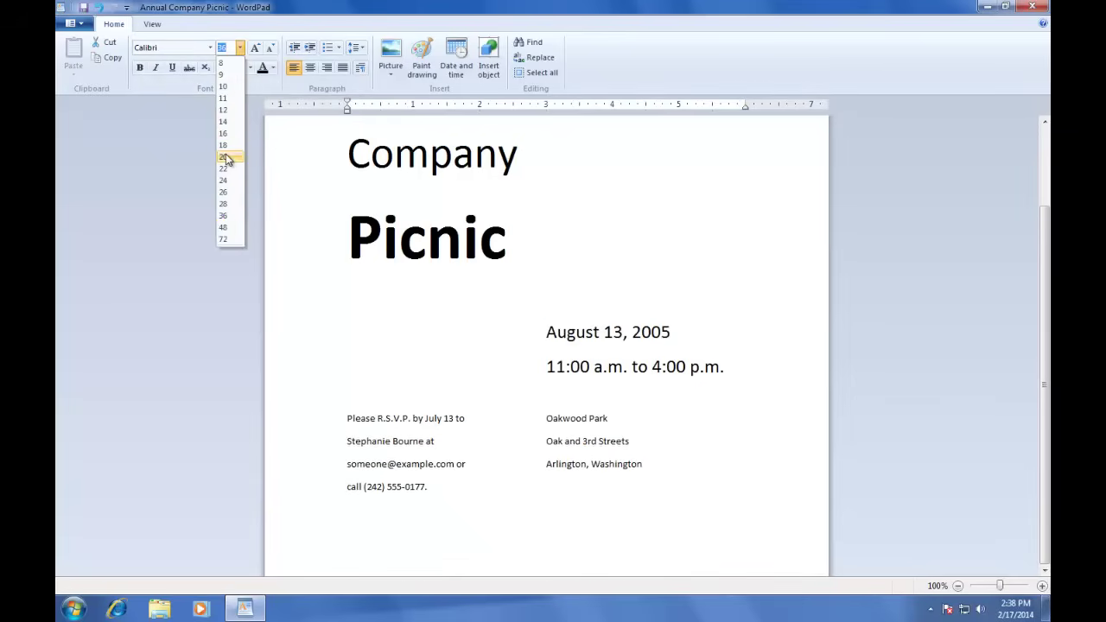
left_click(226, 159)
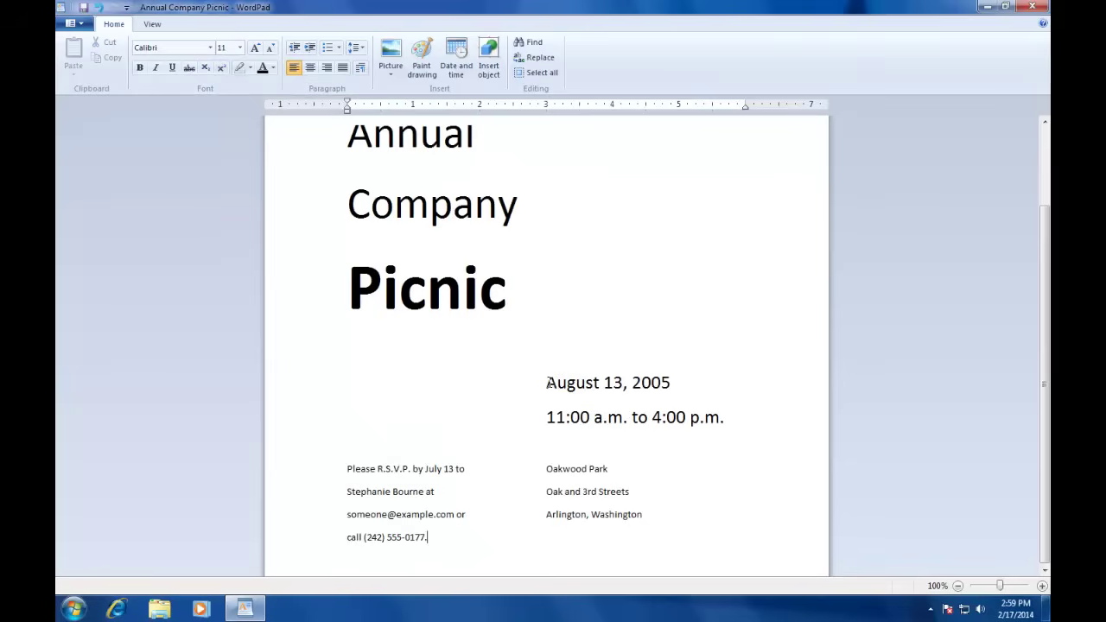
Step: Remove the tab spacing before the August 13, 2005 and 11:00 a.m. lines
left_click(548, 382)
key("BackSpace")
key("BackSpace")
key("BackSpace")
key("BackSpace")
key("BackSpace")
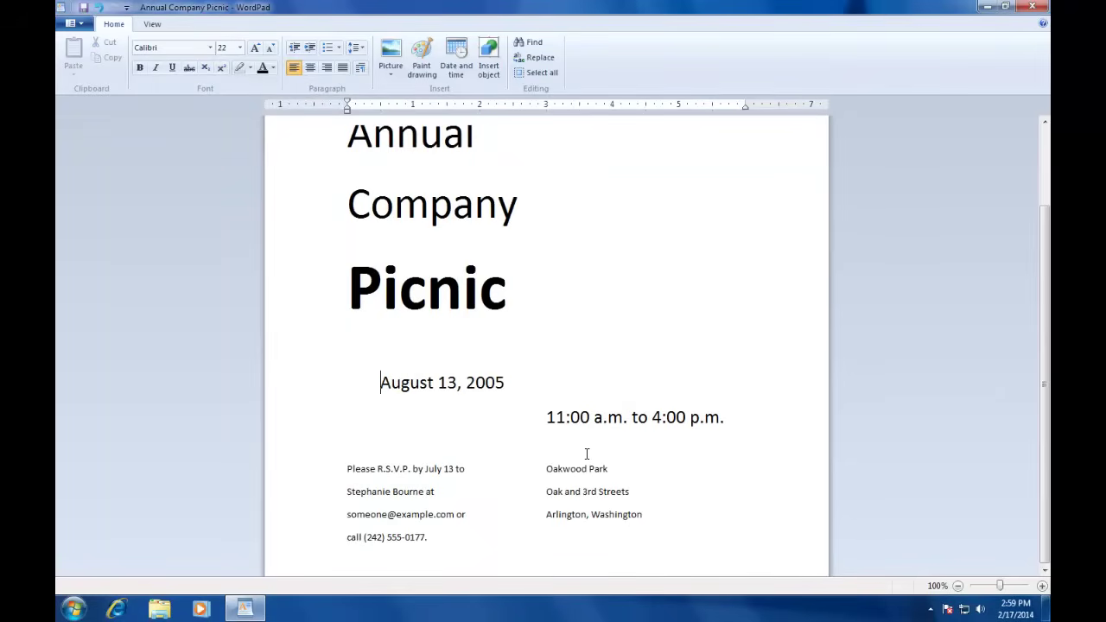
key("BackSpace")
left_click(548, 417)
key("BackSpace")
key("BackSpace")
key("BackSpace")
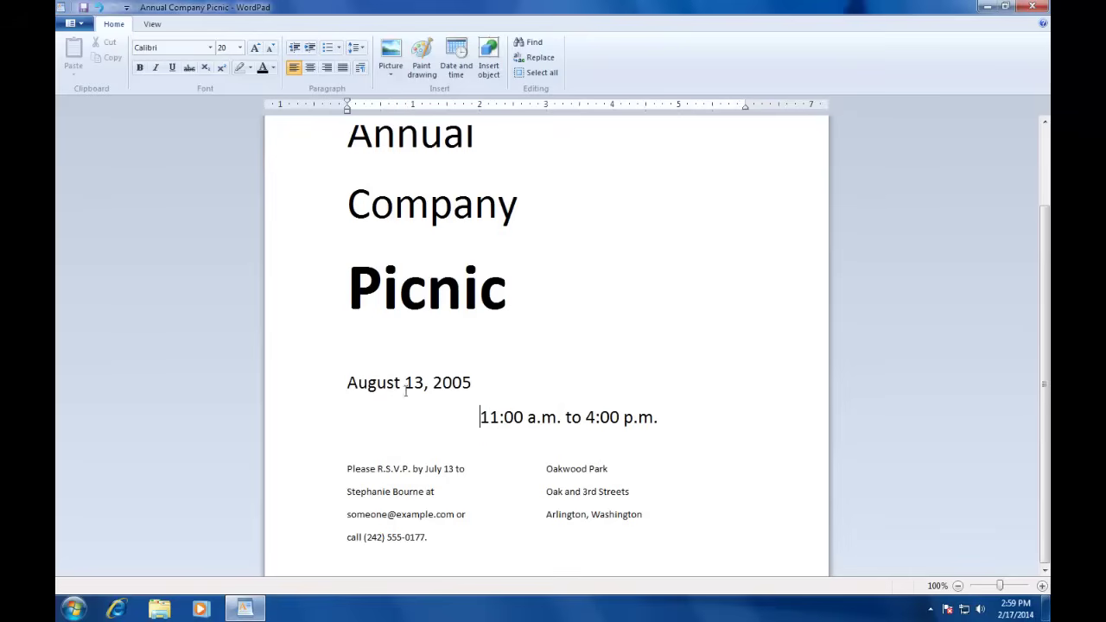
key("BackSpace")
key("BackSpace")
key("BackSpace")
Step: Right-align both the date and time lines
left_click_drag(348, 382, 533, 416)
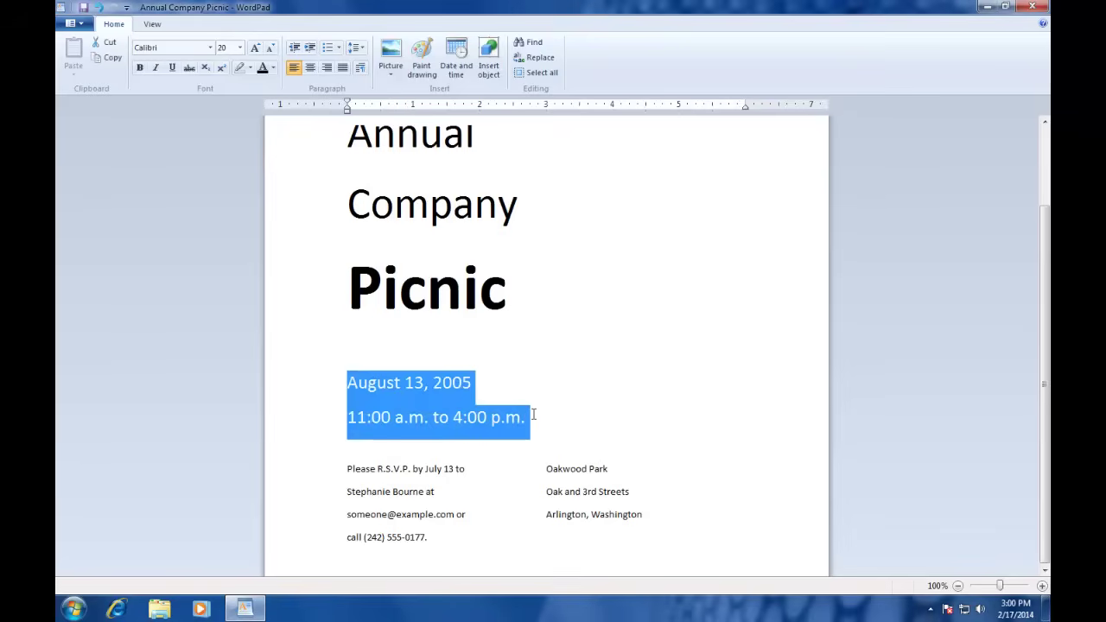
left_click(326, 67)
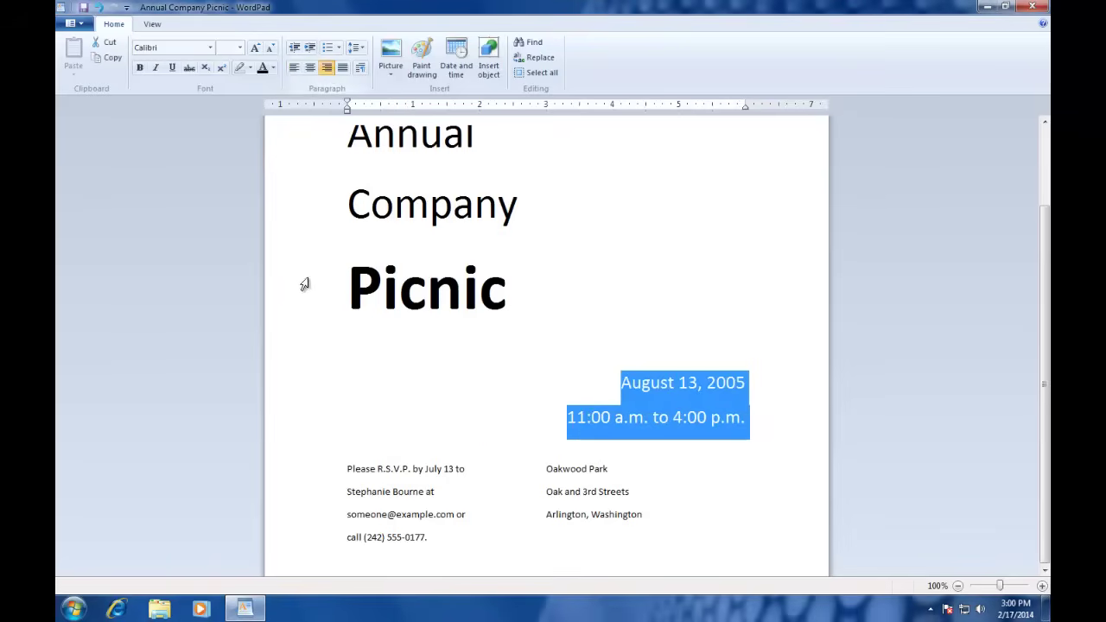
left_click(371, 444)
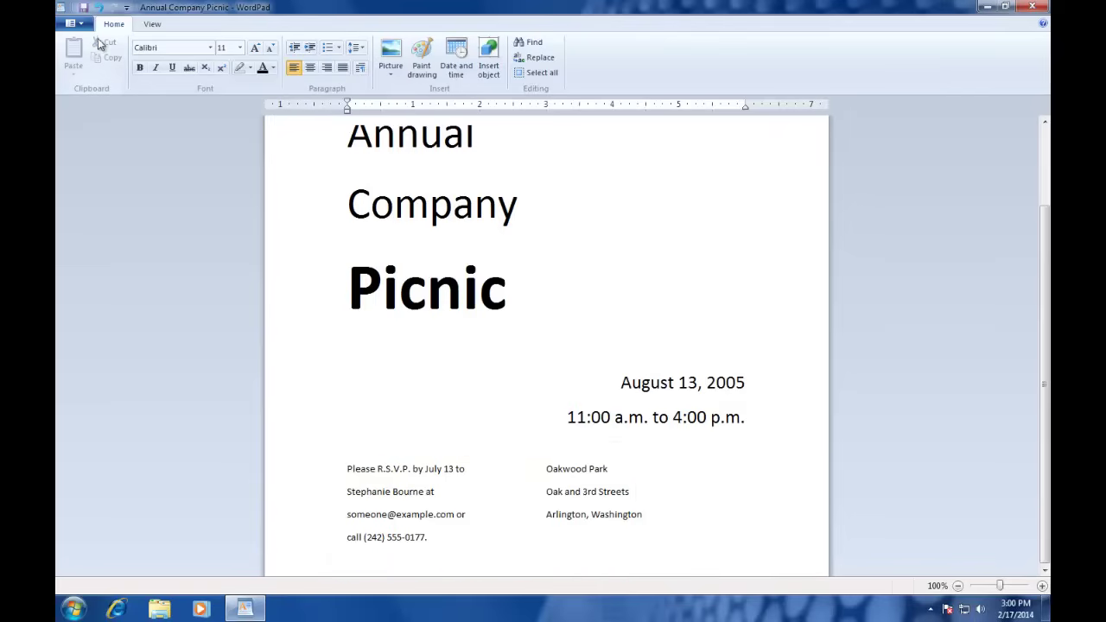
left_click(86, 27)
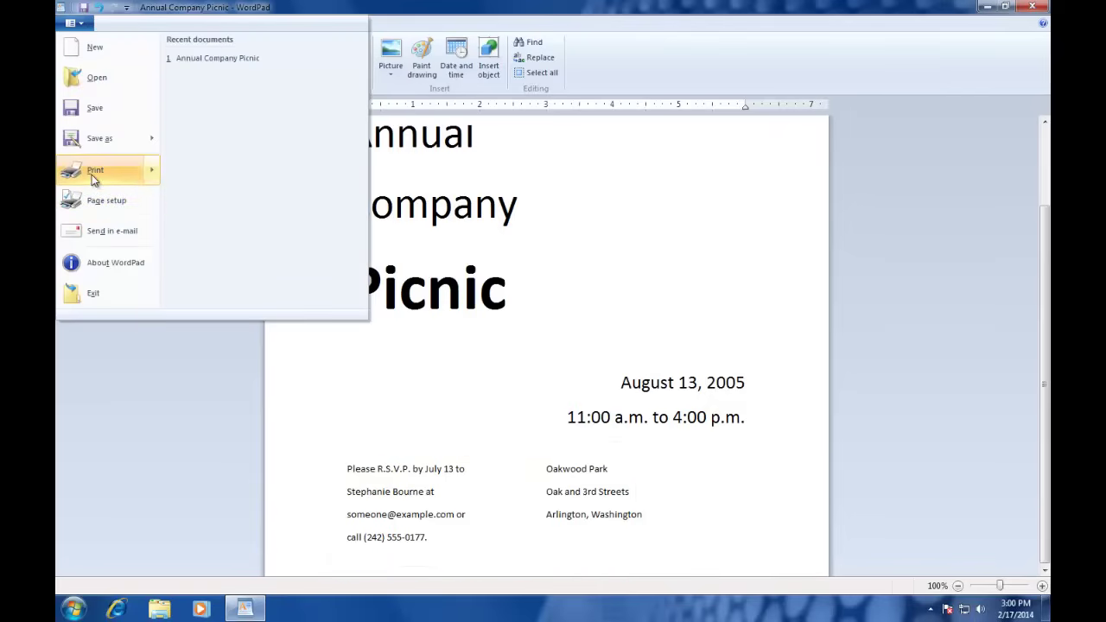
Step: Check the invitation in Print preview, then close the preview
mouse_move(91, 173)
left_click(234, 140)
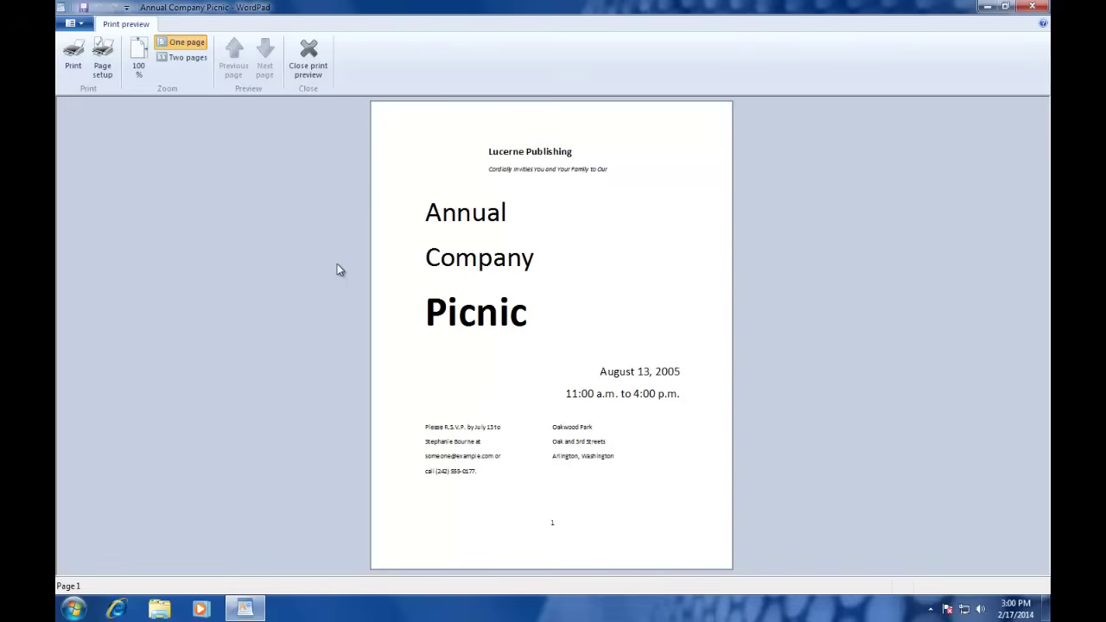
left_click(309, 54)
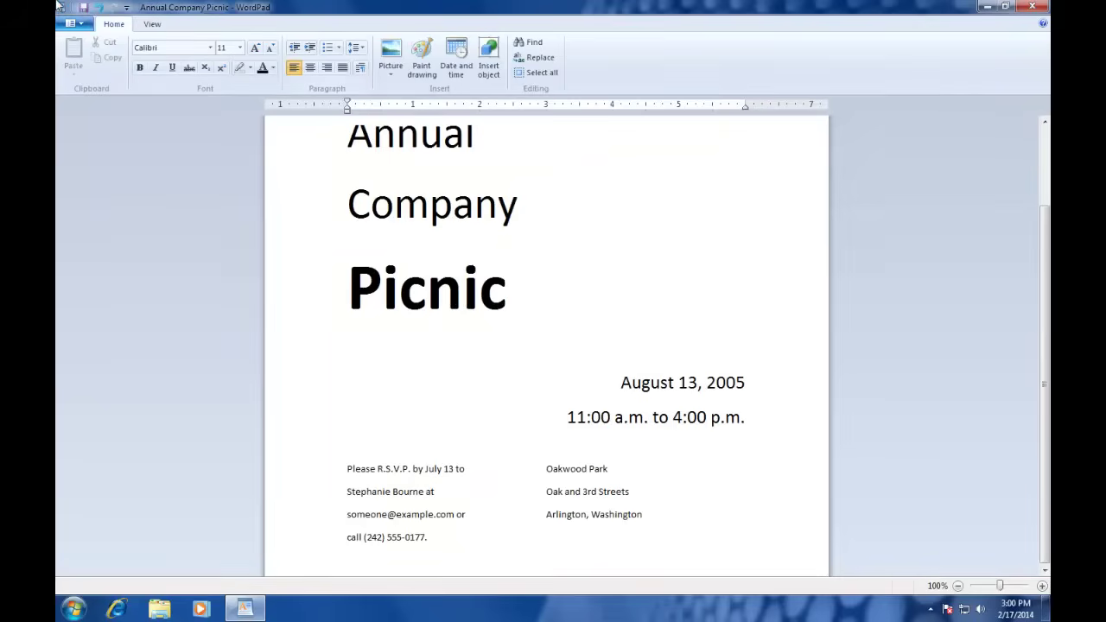
Step: Save the Annual Company Picnic invitation document
left_click(77, 24)
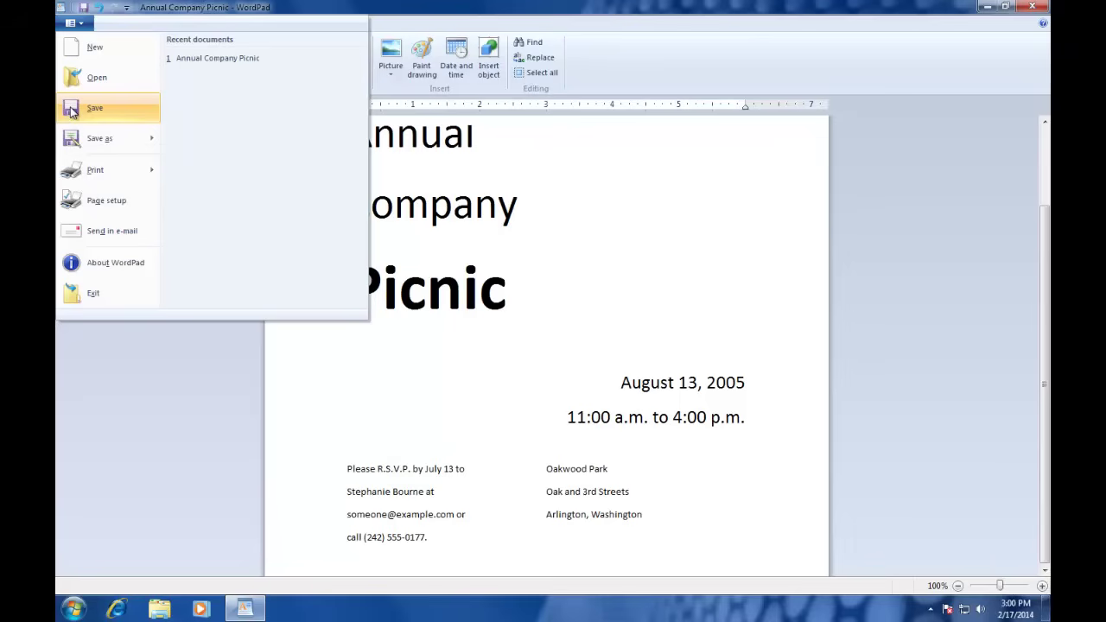
left_click(71, 110)
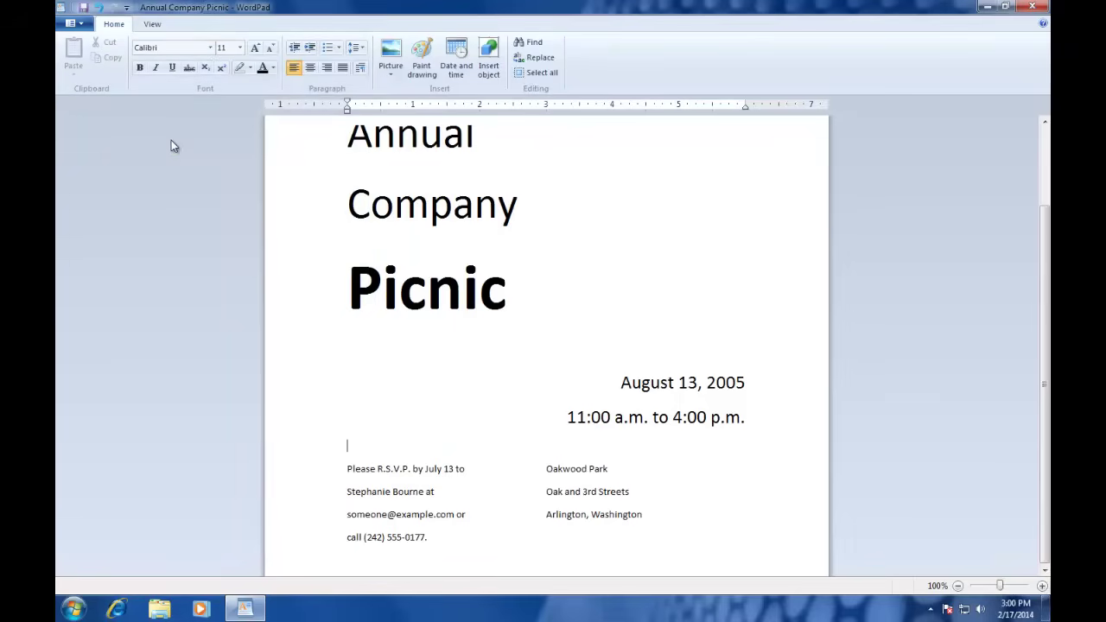